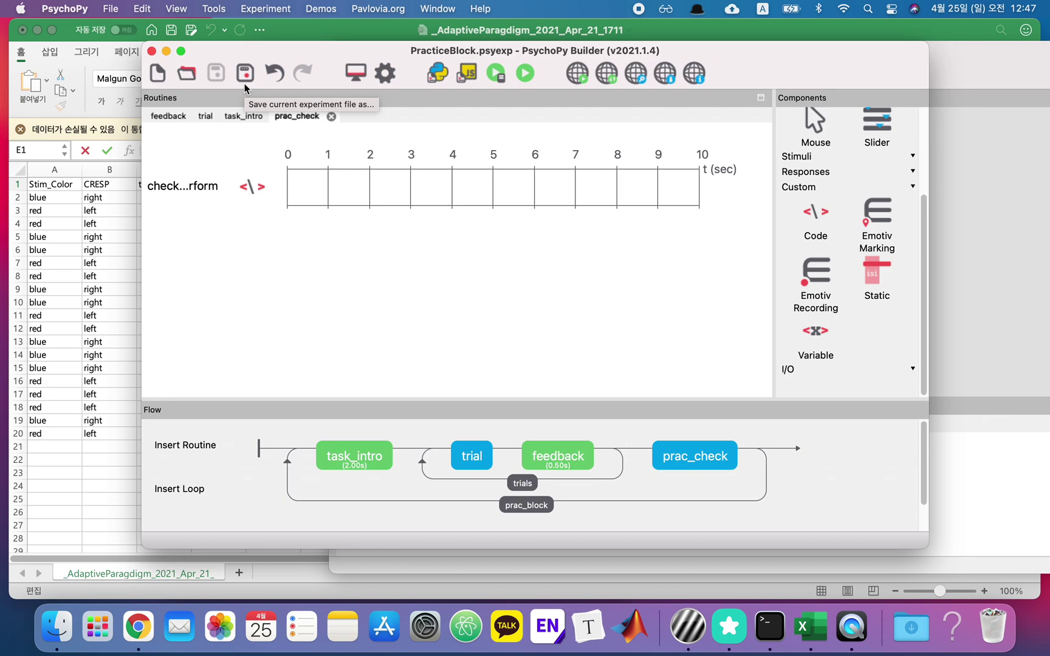
- Run the PracticeBlock experiment with session 001 and answer each coloured square with the left or right response until the practice ends
{"action": "left_click", "coordinate": [523, 74]}
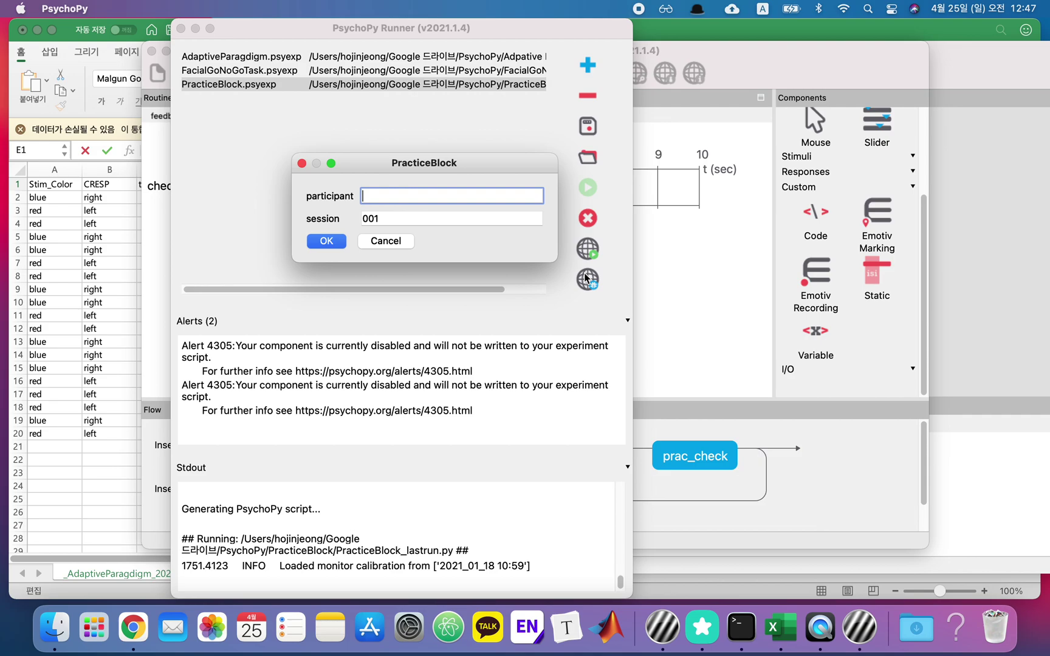
{"action": "left_click", "coordinate": [326, 241]}
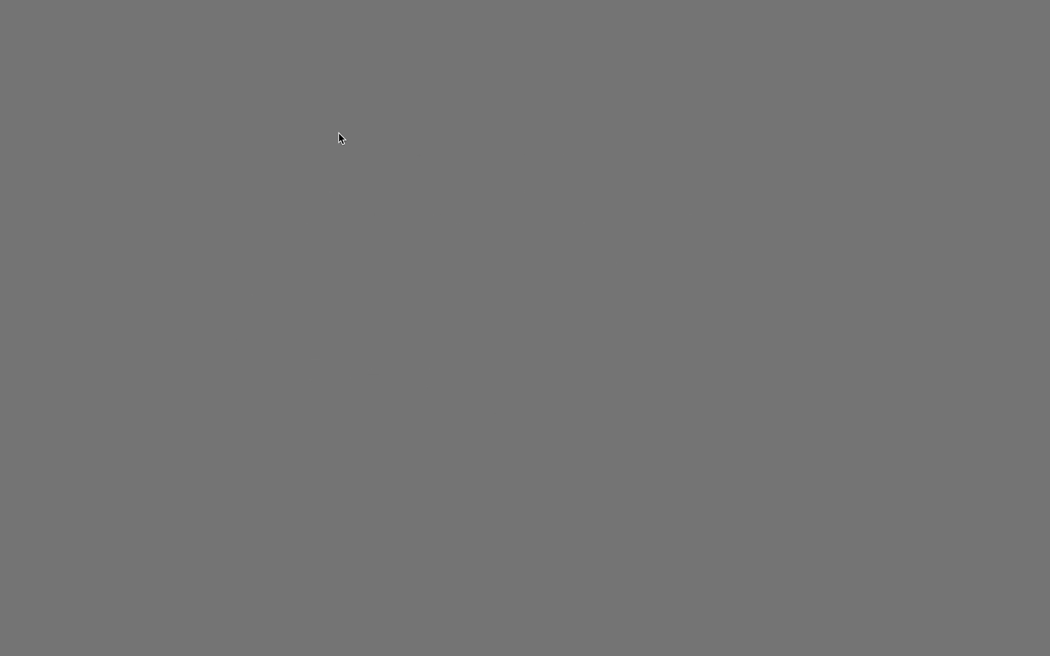
{"action": "key", "text": "Right"}
{"action": "key", "text": "Right"}
{"action": "key", "text": "Left"}
{"action": "key", "text": "Left"}
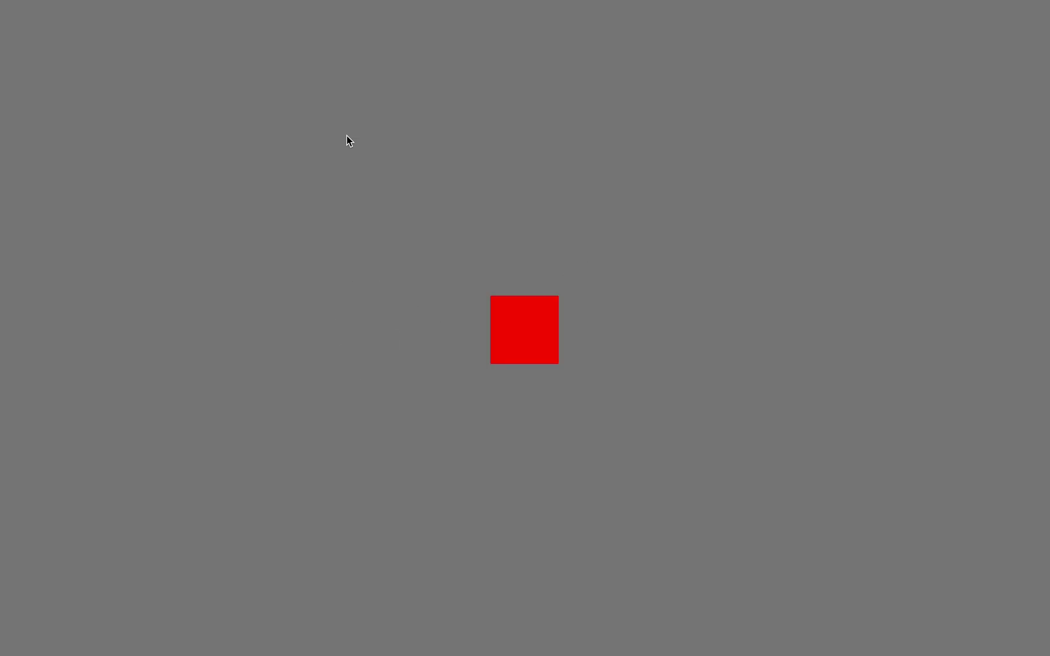
{"action": "key", "text": "Left"}
{"action": "key", "text": "Right"}
{"action": "key", "text": "Left"}
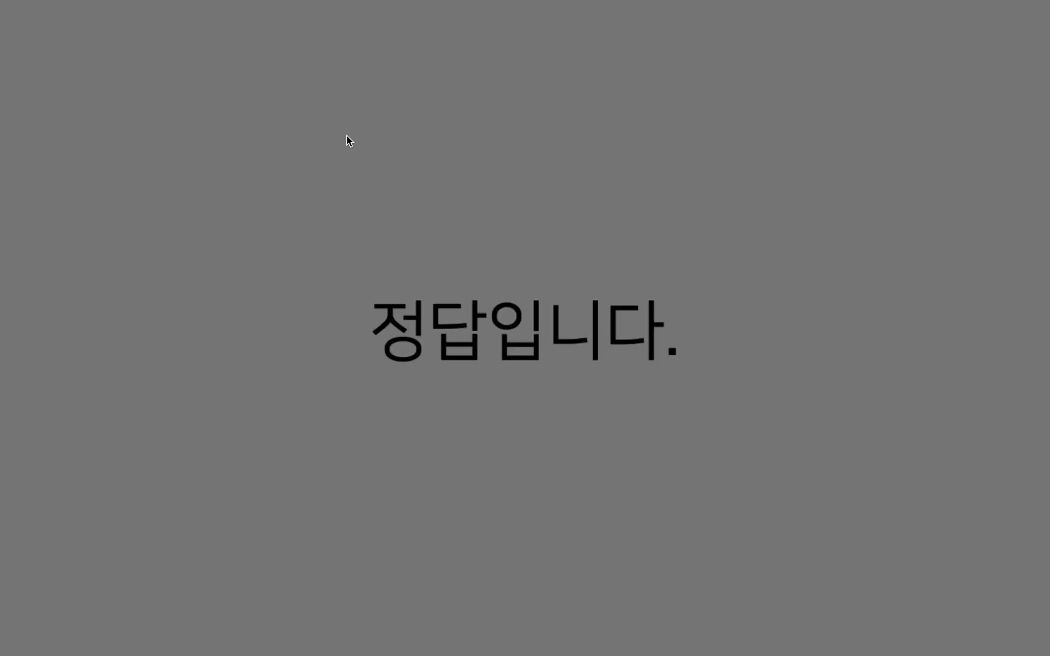
{"action": "key", "text": "Left"}
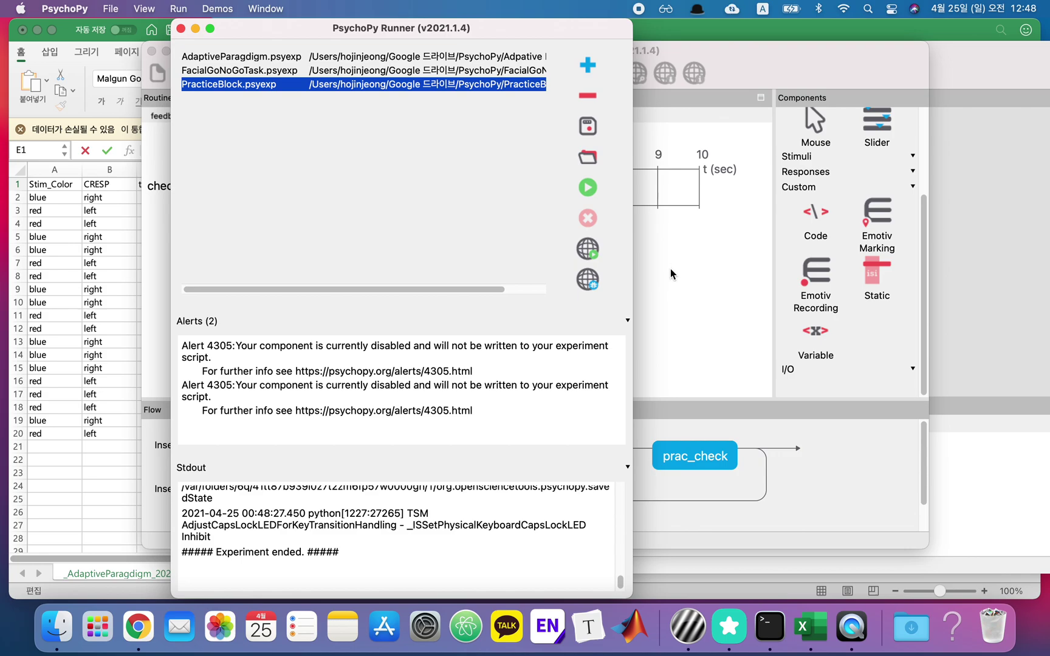
- Return to the Builder and examine the prac_block loop's type and number of repetitions without changing them
{"action": "left_click", "coordinate": [701, 282]}
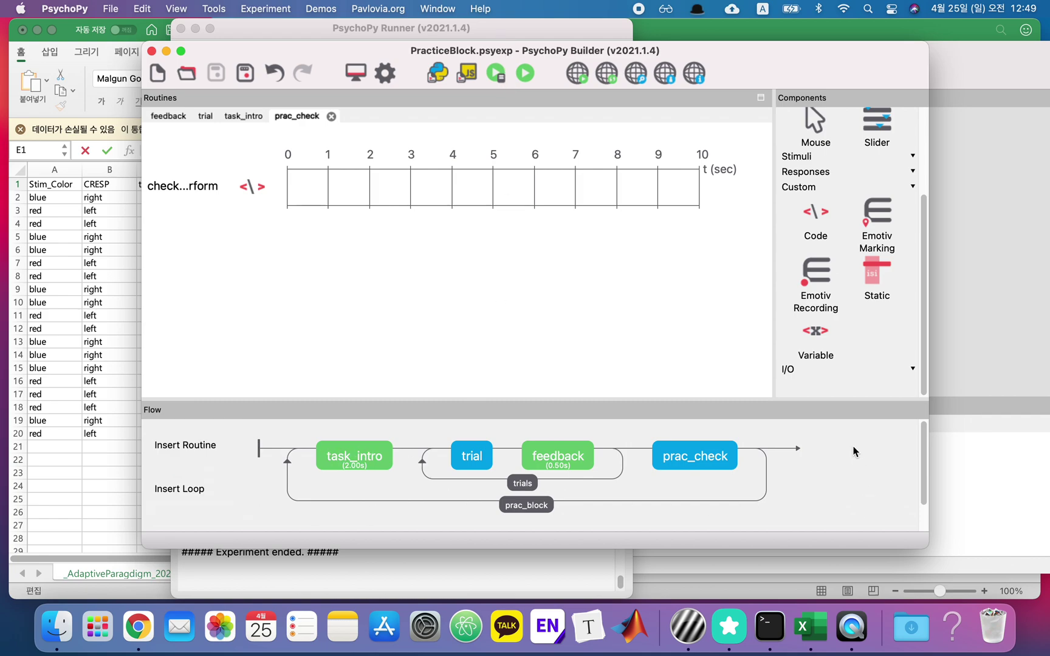
{"action": "left_click", "coordinate": [536, 513]}
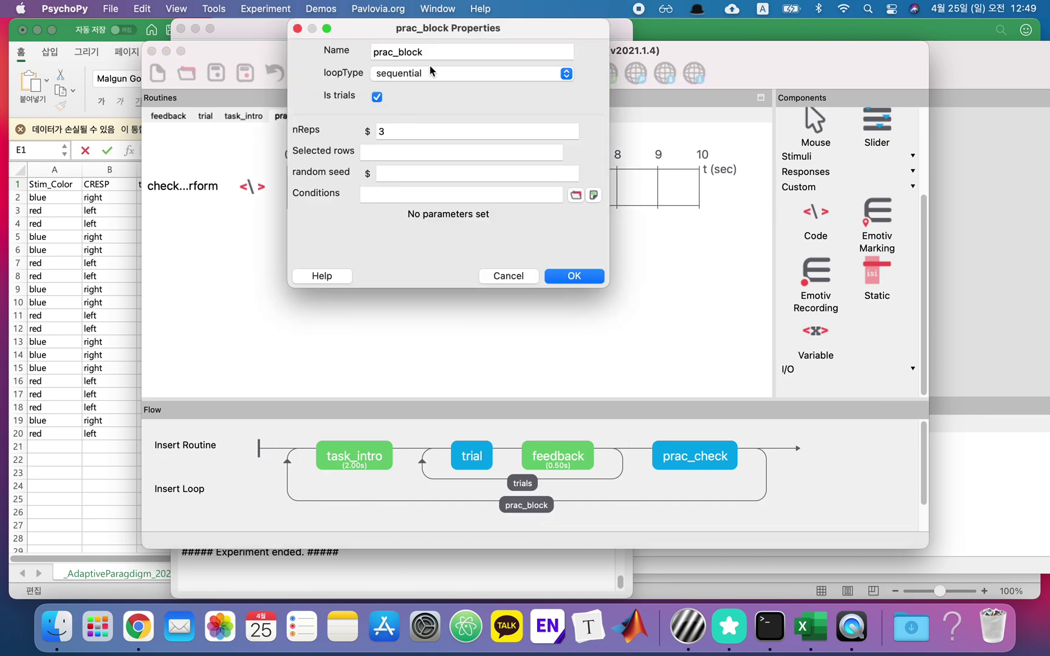
{"action": "double_click", "coordinate": [414, 130]}
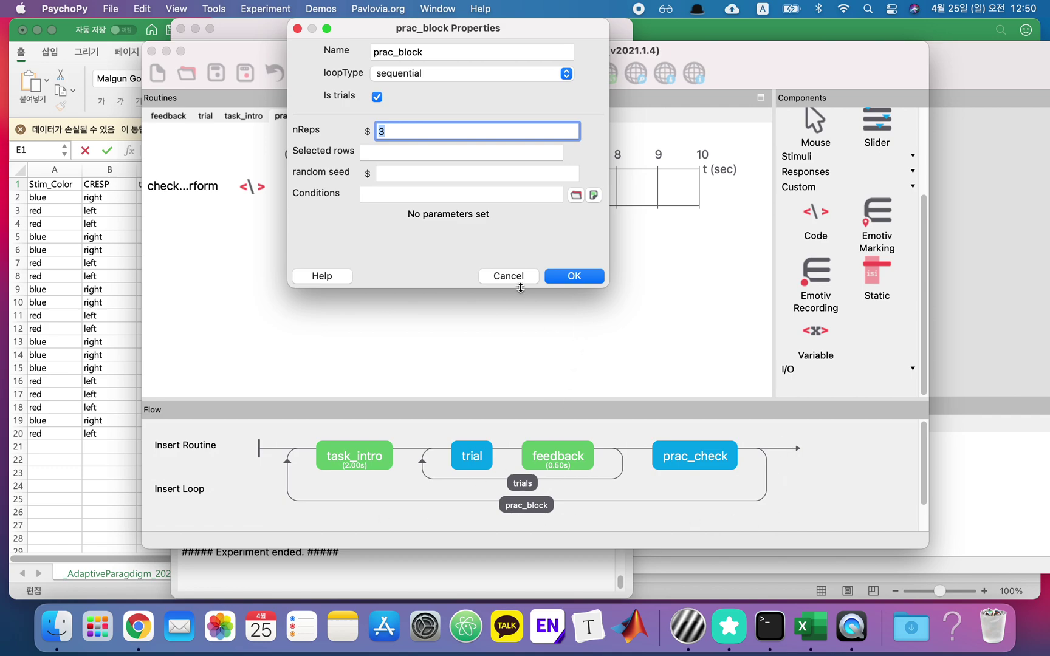
{"action": "left_click", "coordinate": [515, 280]}
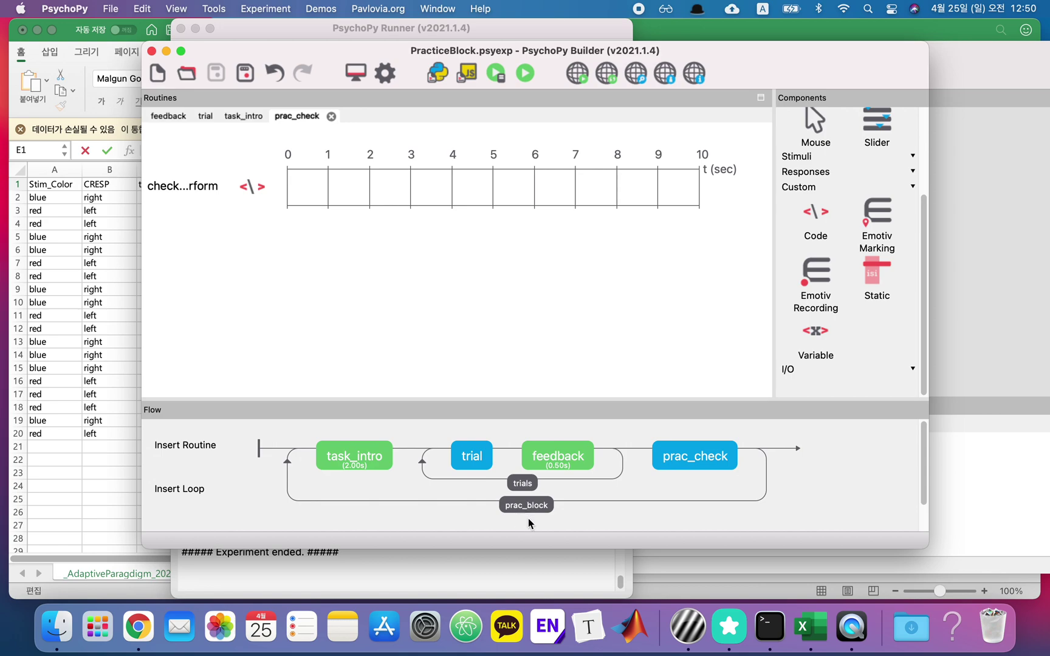
- View the task_intro routine and examine the conditions file assigned to the trials loop
{"action": "left_click", "coordinate": [349, 451]}
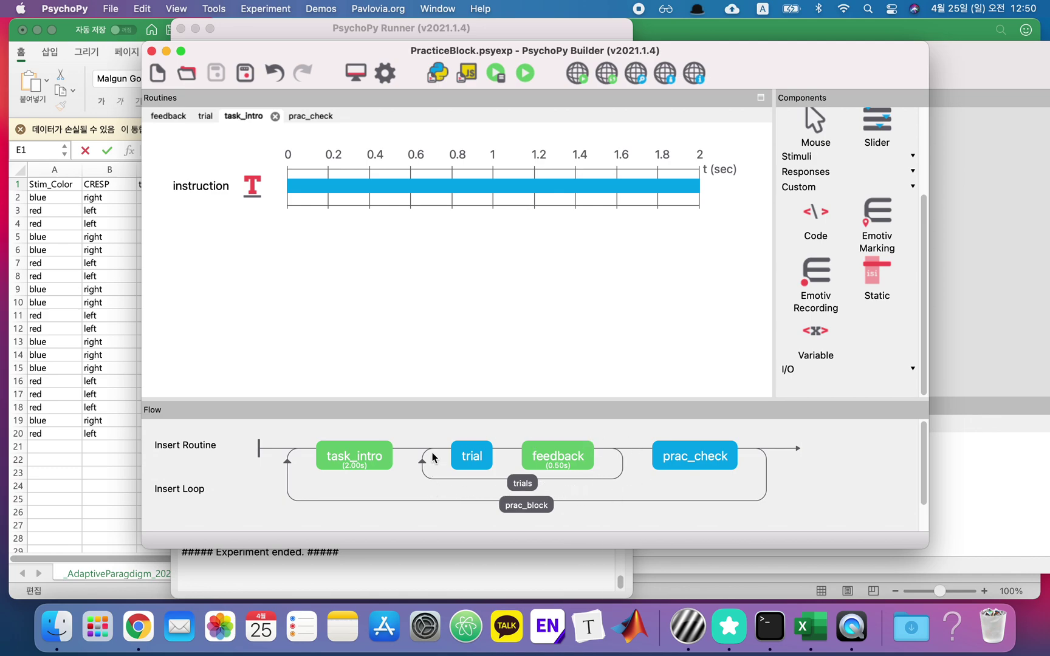
{"action": "left_click", "coordinate": [530, 483]}
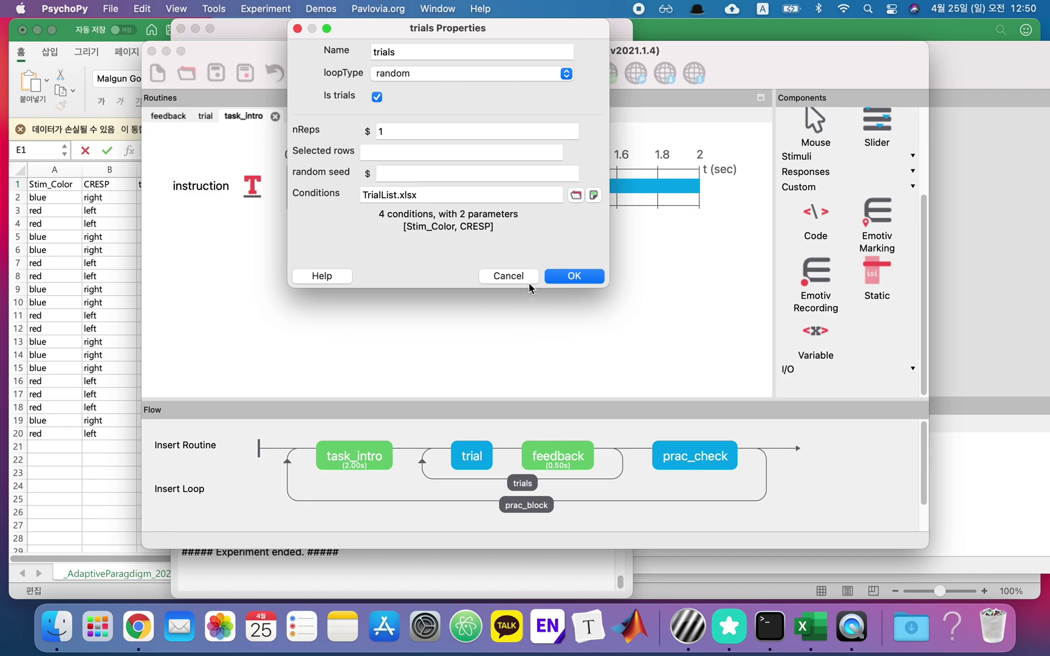
{"action": "left_click_drag", "start_coordinate": [496, 195], "coordinate": [332, 196]}
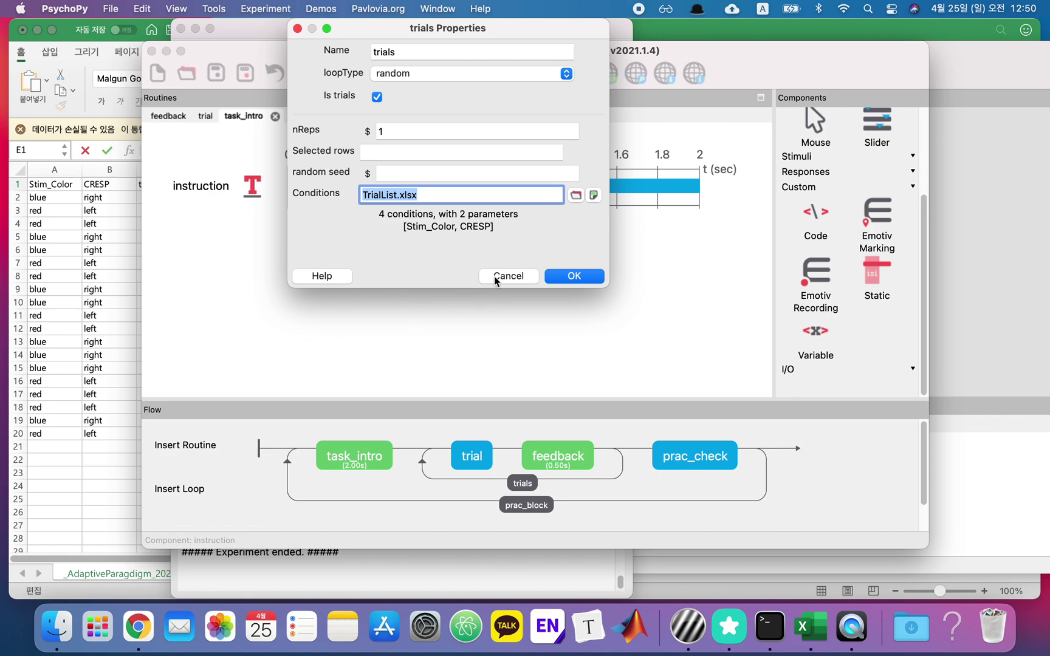
{"action": "left_click", "coordinate": [516, 278]}
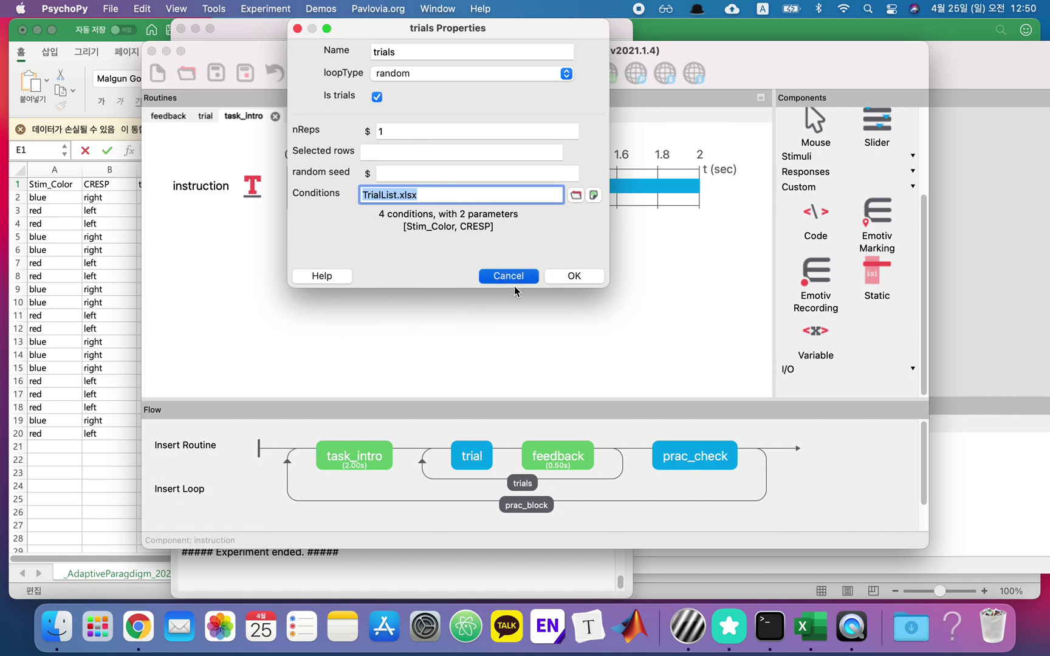
- Review the trial, feedback and prac_check routines in flow order, and recheck the trials loop's settings
{"action": "left_click", "coordinate": [484, 449]}
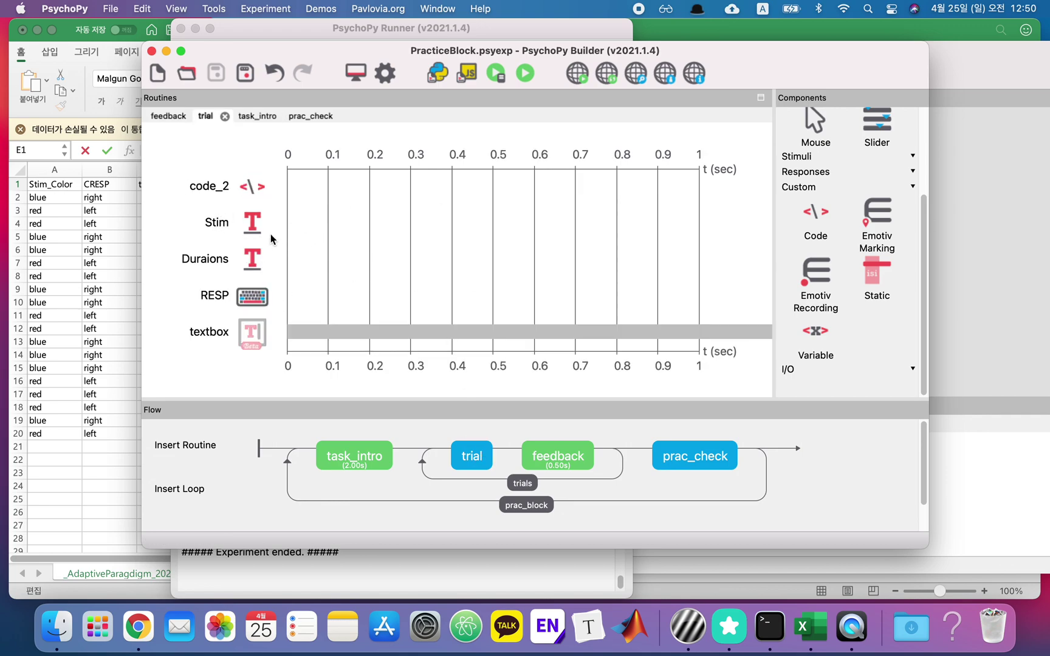
{"action": "left_click", "coordinate": [577, 462]}
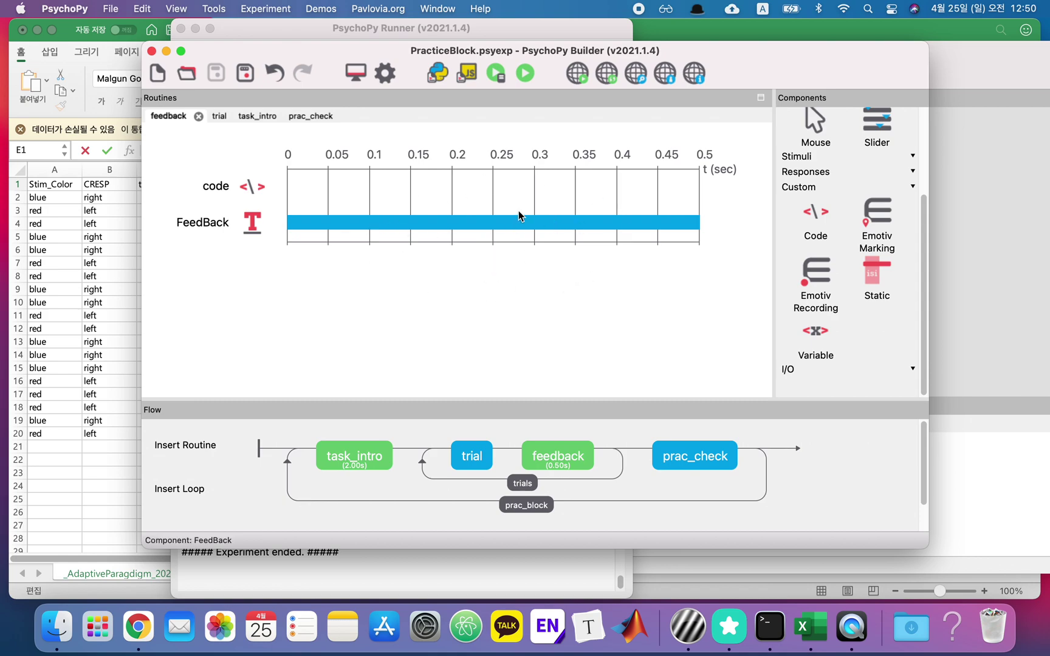
{"action": "left_click", "coordinate": [719, 459]}
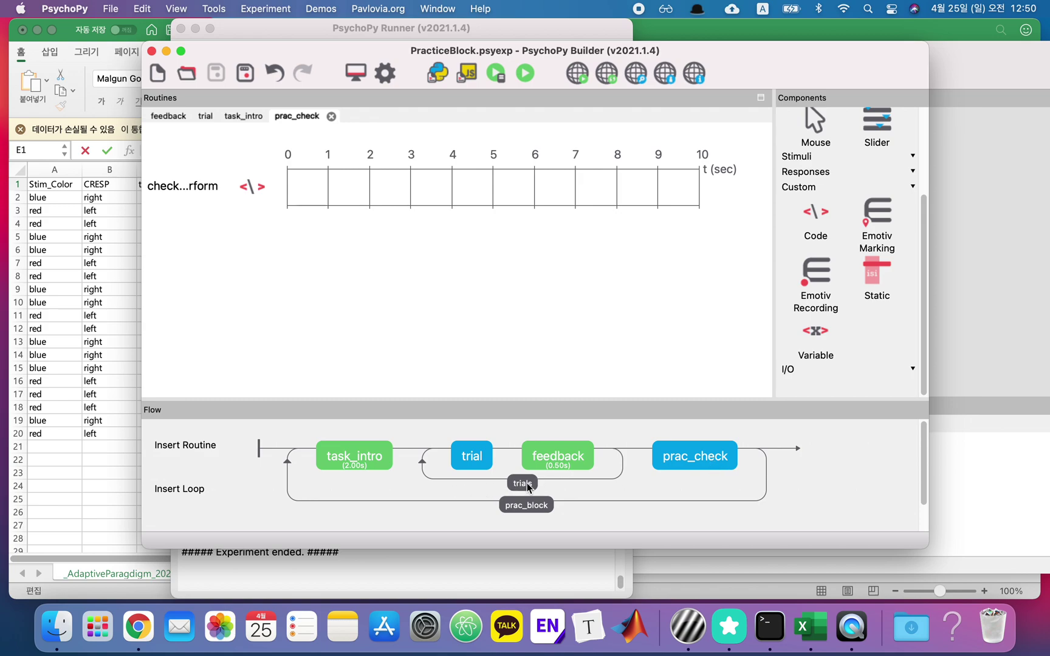
{"action": "left_click", "coordinate": [526, 485]}
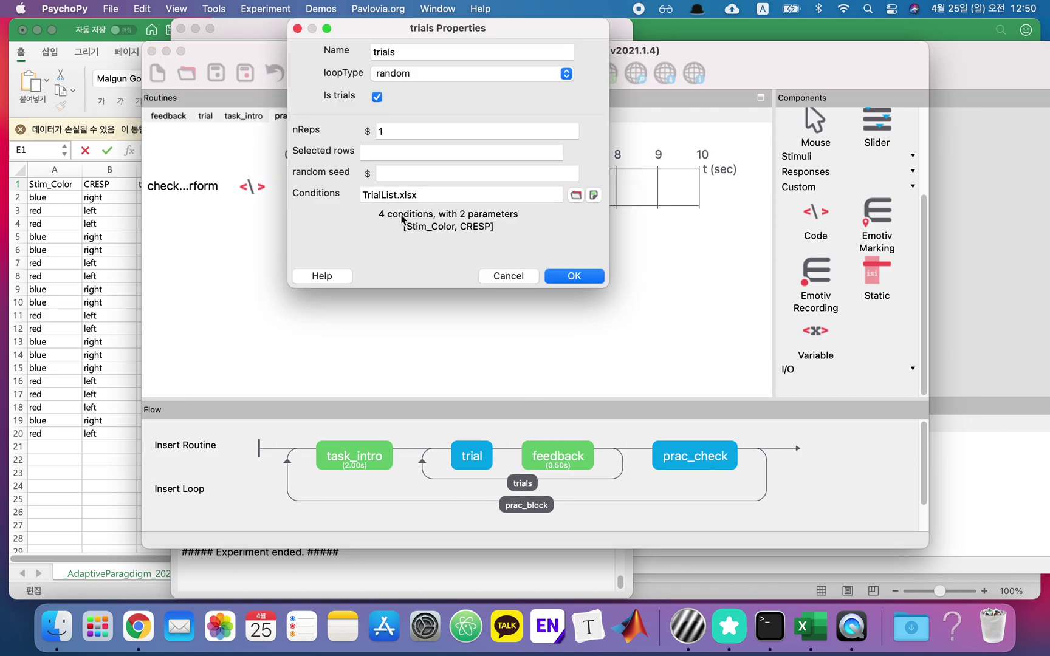
{"action": "left_click", "coordinate": [507, 276]}
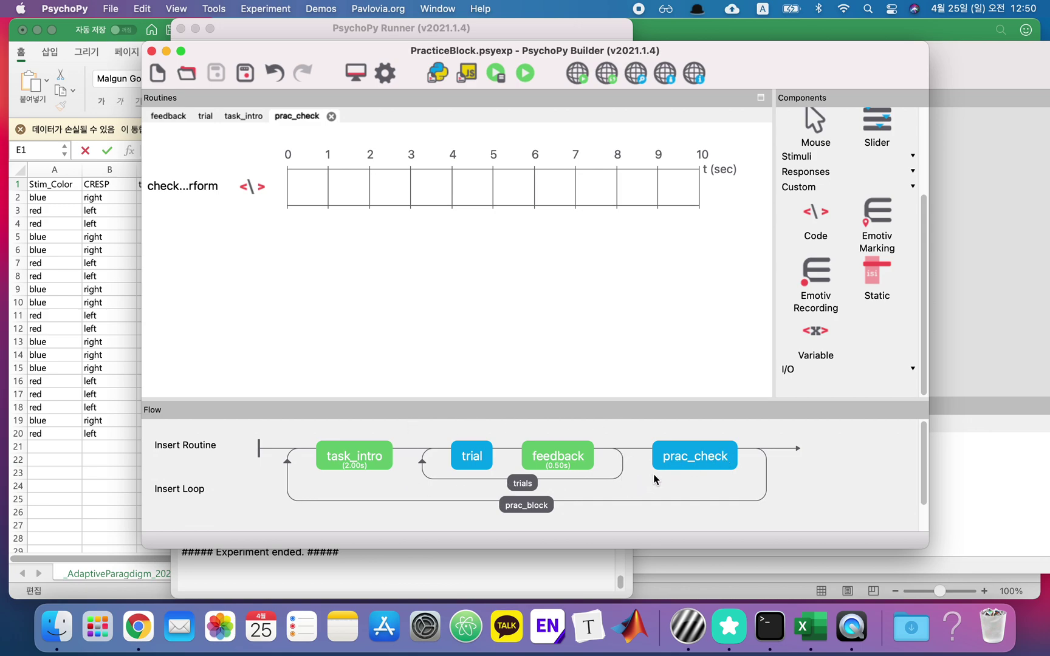
- Compare the prac_check and task_intro routines and recheck the repetition settings of the prac_block loop that encloses them
{"action": "left_click", "coordinate": [676, 465]}
{"action": "left_click", "coordinate": [347, 456]}
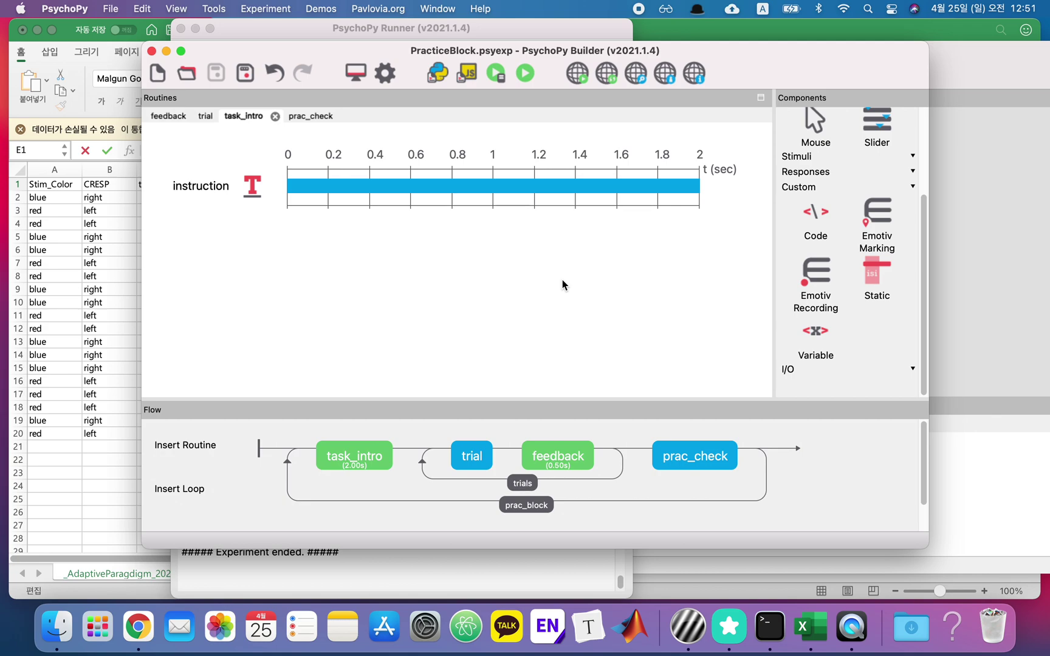
{"action": "left_click", "coordinate": [676, 455]}
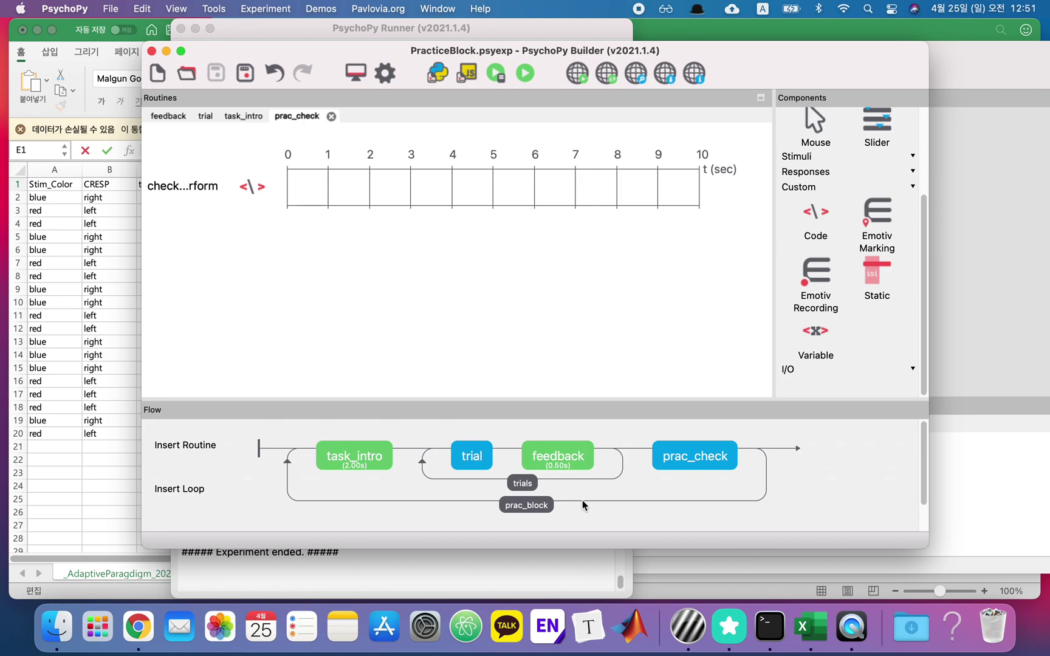
{"action": "left_click", "coordinate": [370, 463]}
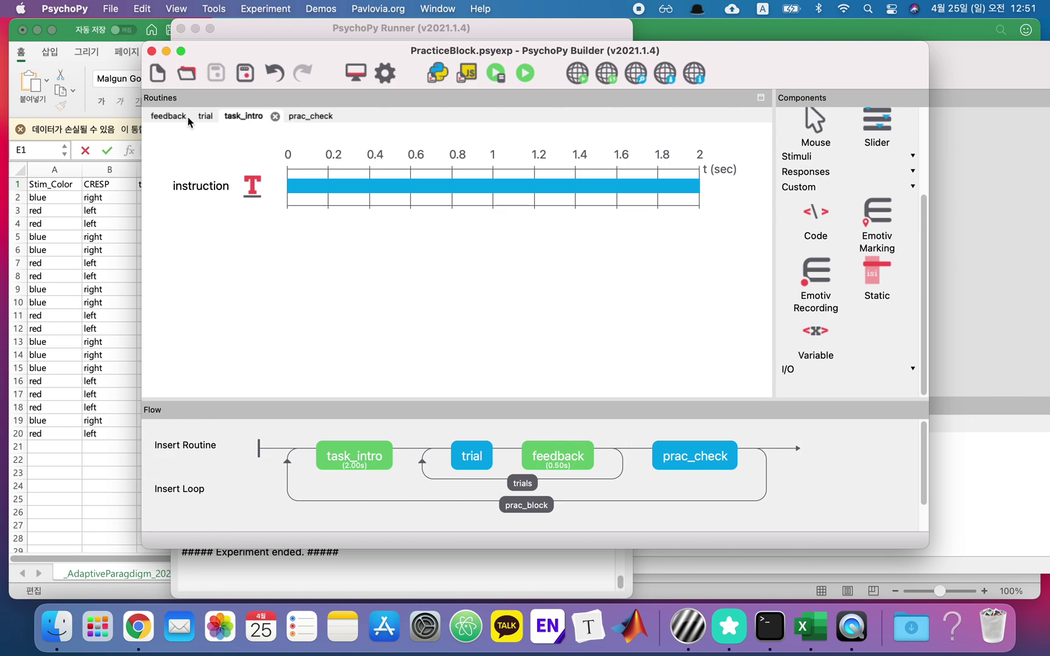
{"action": "left_click", "coordinate": [527, 504]}
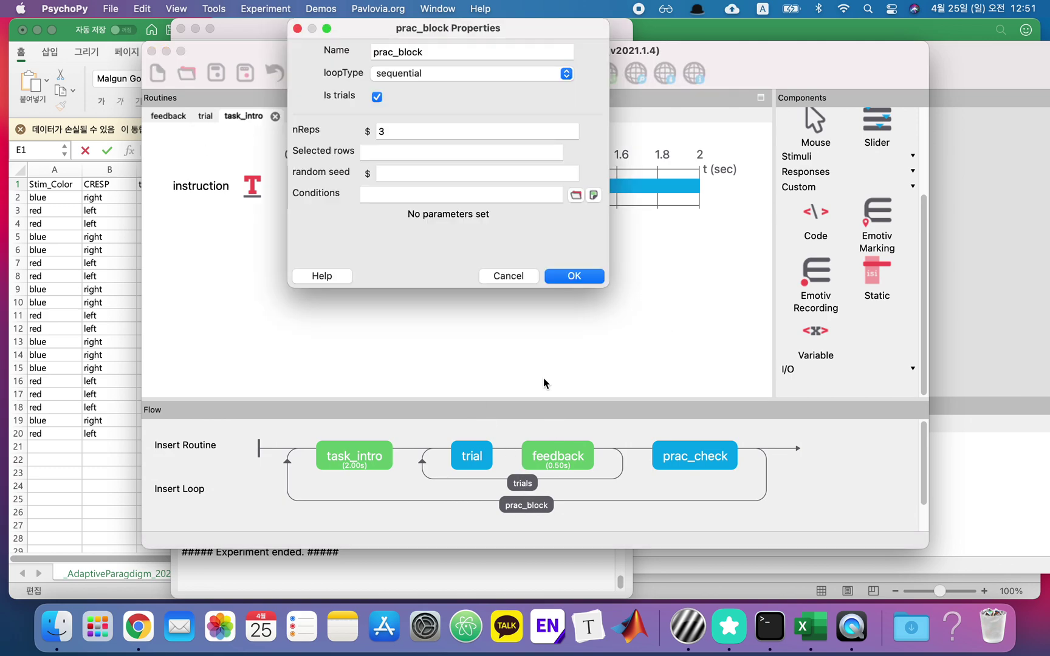
{"action": "left_click", "coordinate": [514, 275]}
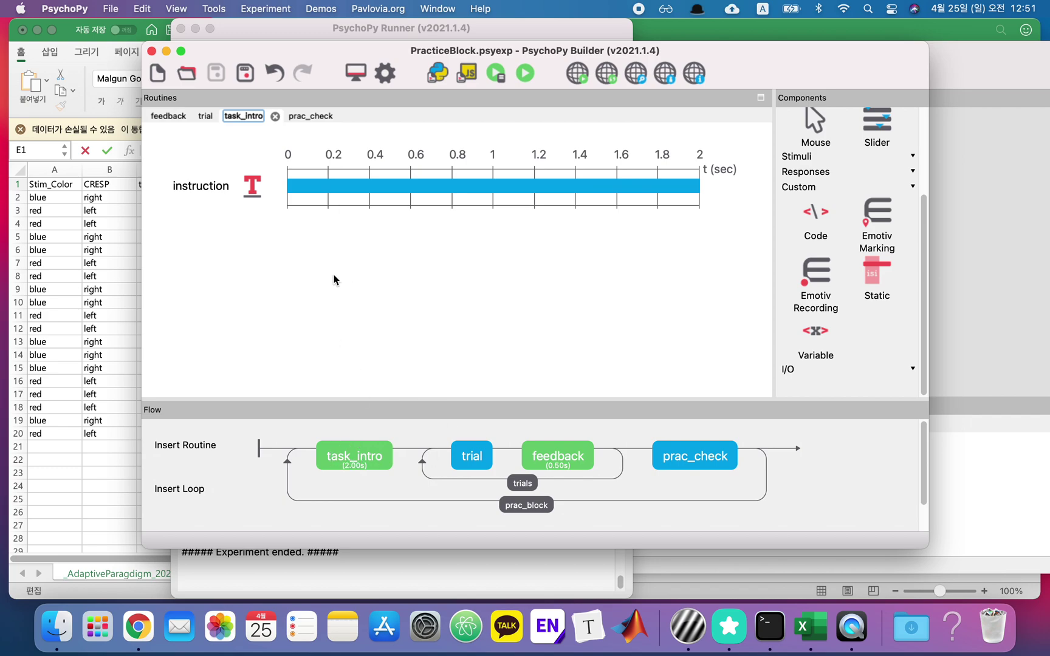
- Examine which variable supplies the text of the instruction component in task_intro, leaving its properties unchanged
{"action": "left_click", "coordinate": [209, 186]}
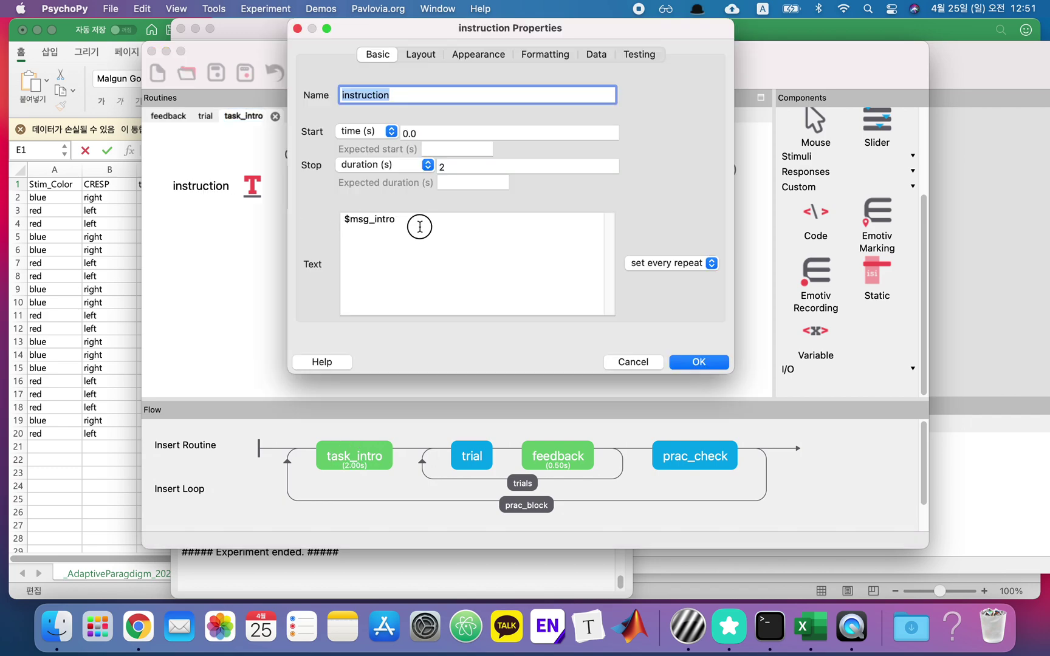
{"action": "left_click_drag", "start_coordinate": [428, 230], "coordinate": [250, 223]}
{"action": "left_click_drag", "start_coordinate": [398, 225], "coordinate": [350, 220]}
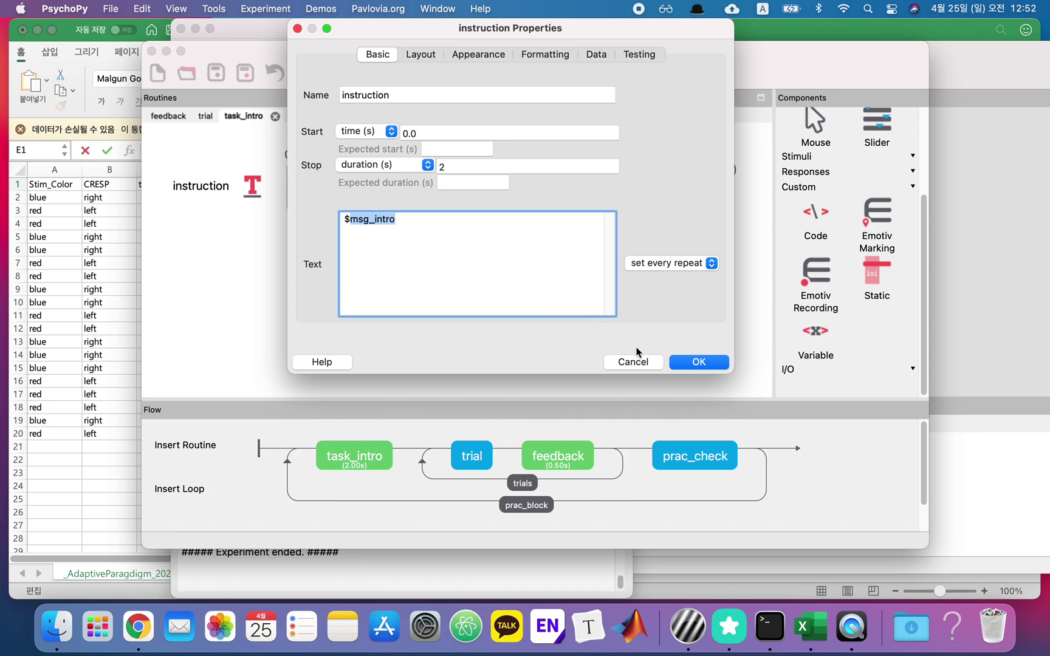
{"action": "left_click", "coordinate": [633, 362]}
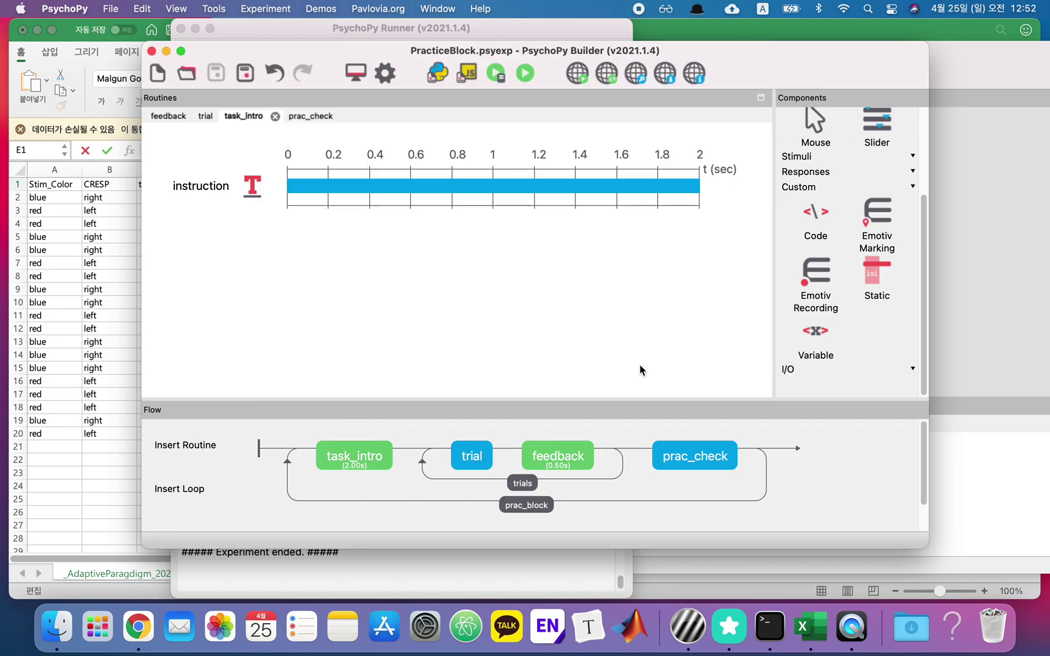
- Examine the msg_intro definition in the Begin Experiment code of the trial routine's code_2 component, leaving the code unchanged
{"action": "left_click", "coordinate": [472, 456]}
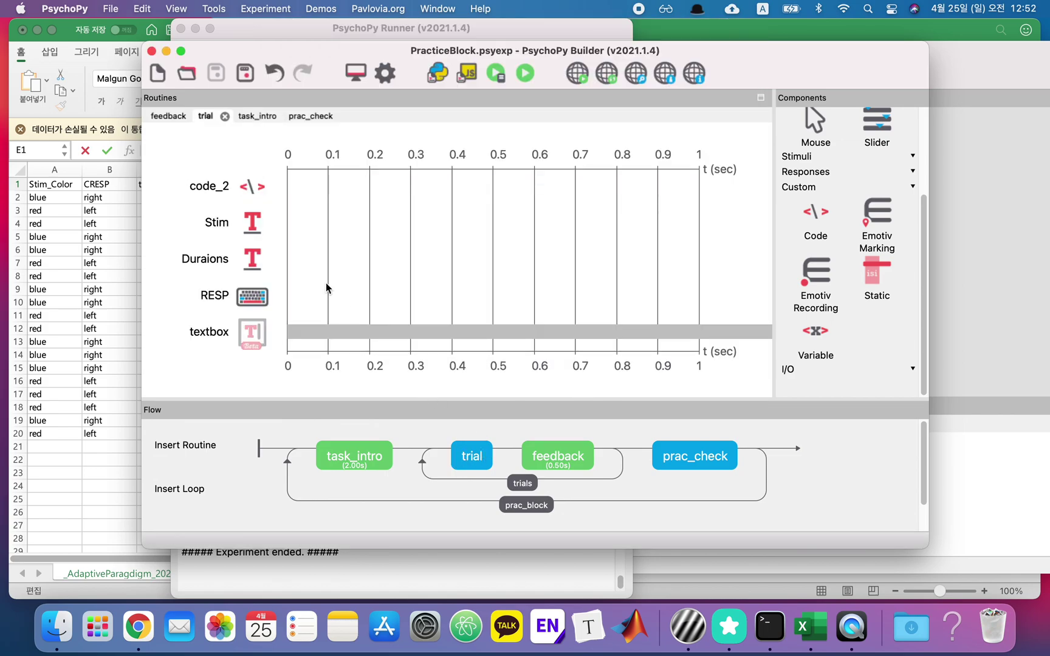
{"action": "left_click", "coordinate": [203, 185]}
{"action": "left_click", "coordinate": [786, 511]}
{"action": "left_click", "coordinate": [213, 191]}
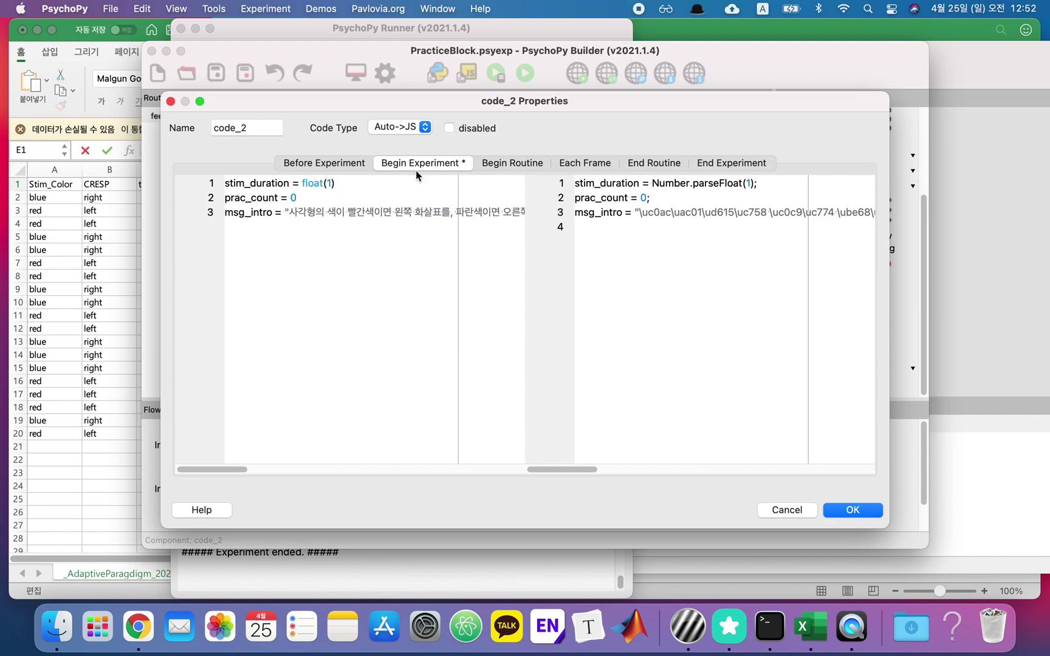
{"action": "left_click_drag", "start_coordinate": [236, 212], "coordinate": [729, 217]}
{"action": "left_click", "coordinate": [425, 315]}
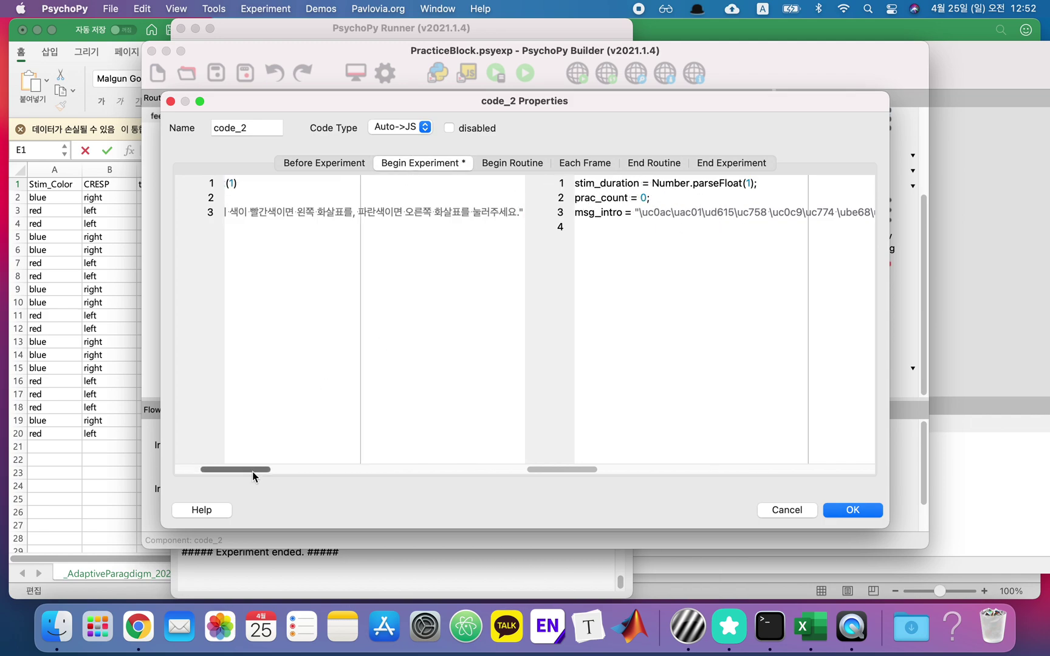
{"action": "left_click_drag", "start_coordinate": [251, 471], "coordinate": [228, 472]}
{"action": "left_click_drag", "start_coordinate": [284, 215], "coordinate": [569, 223]}
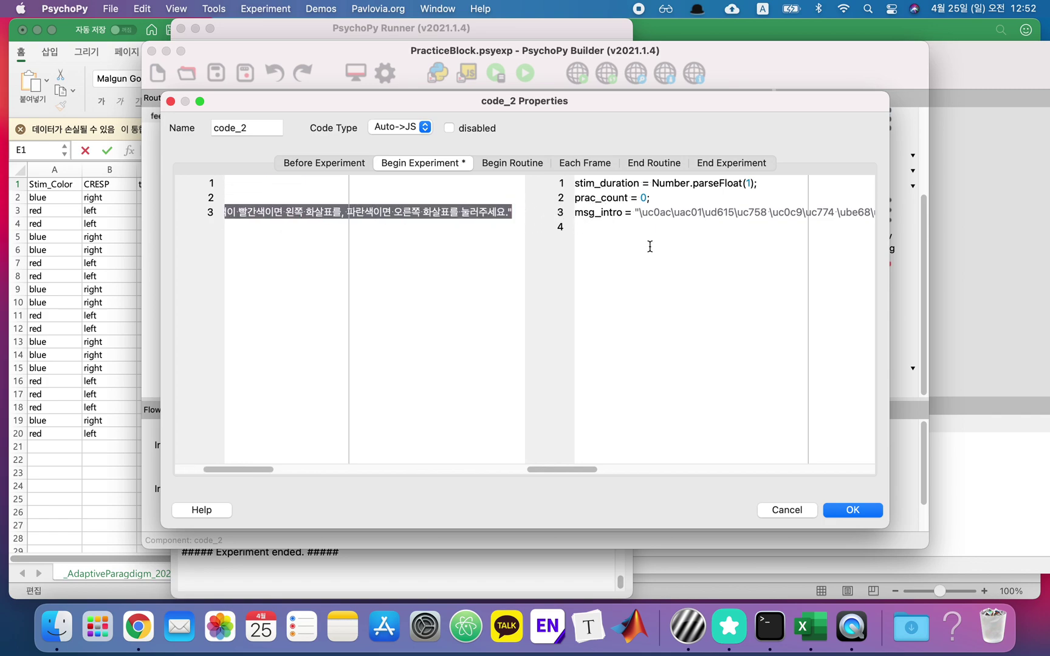
{"action": "left_click_drag", "start_coordinate": [234, 469], "coordinate": [211, 469]}
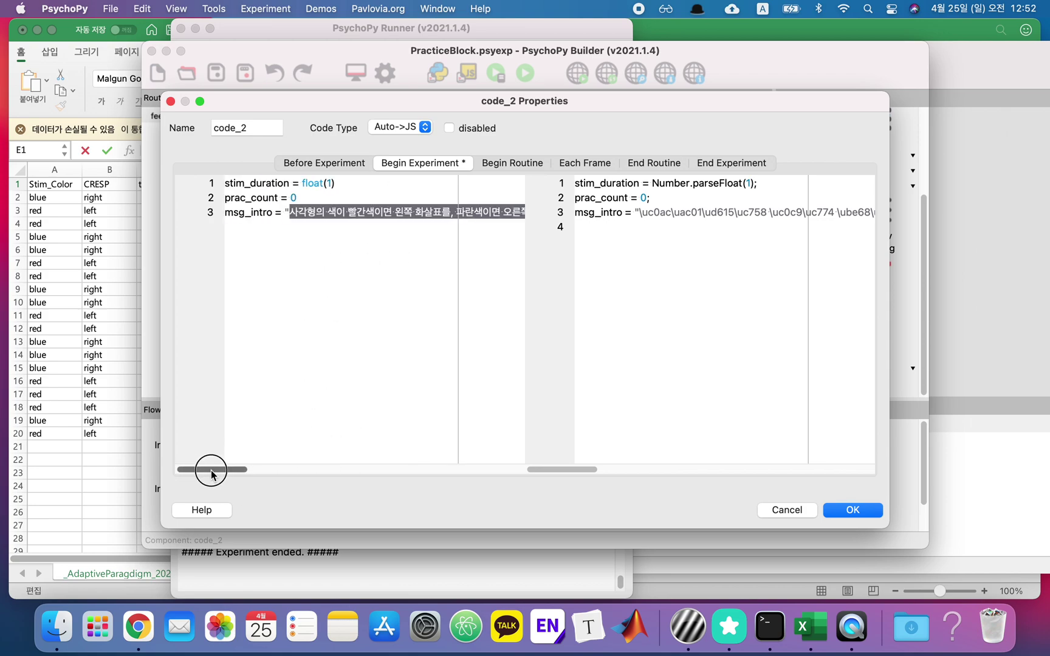
{"action": "left_click", "coordinate": [800, 514]}
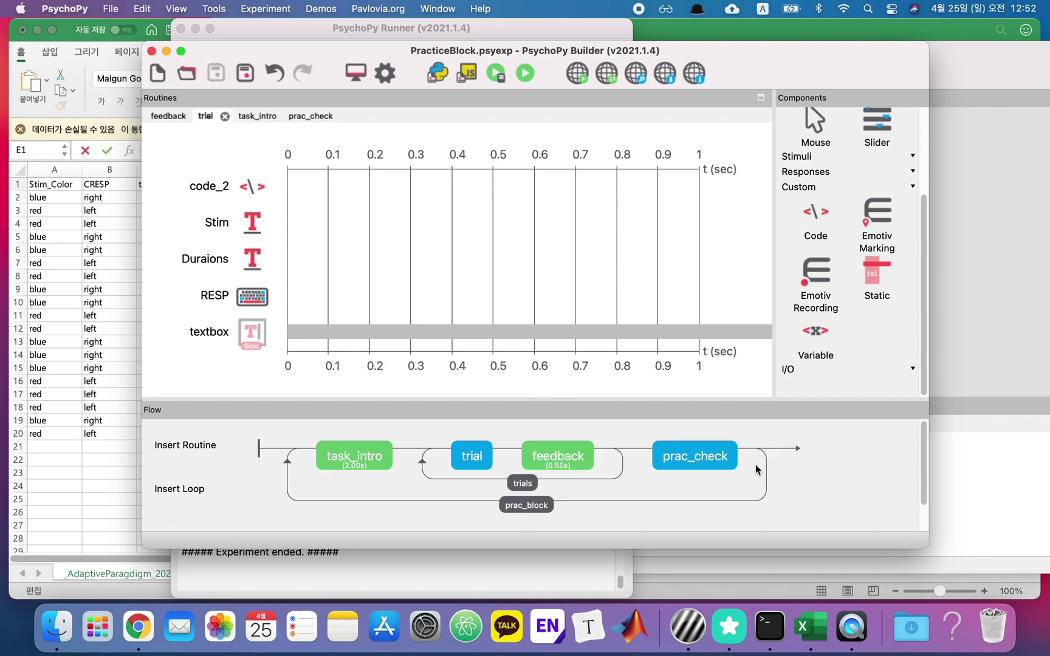
- Open the prac_check routine's check_pracperform code and highlight the msg_intro assignment in the else branch of Begin Routine
{"action": "left_click", "coordinate": [723, 457]}
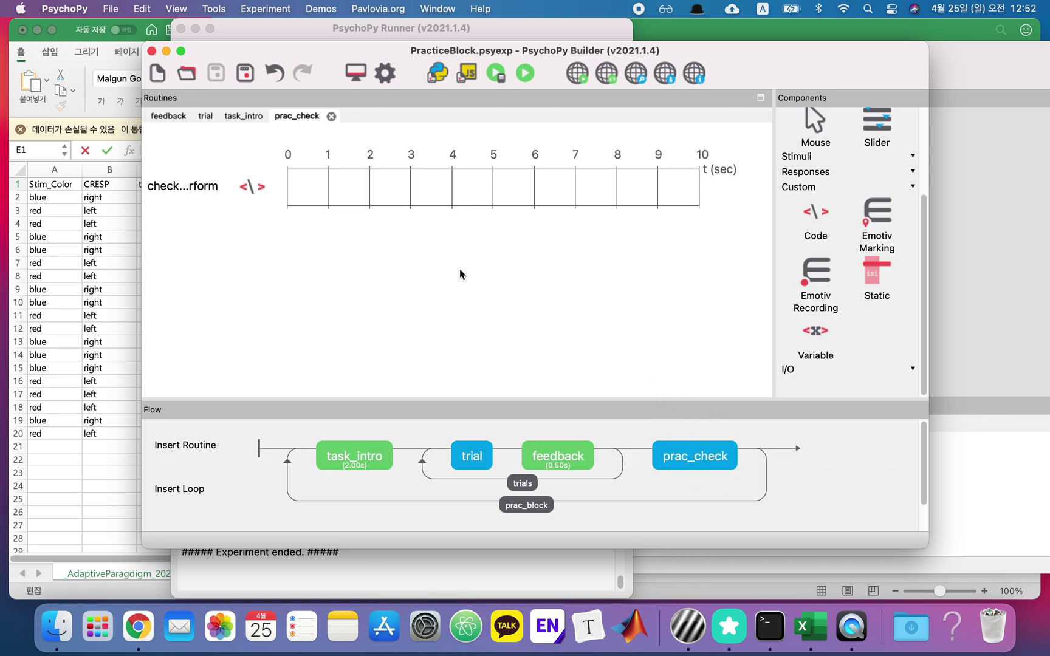
{"action": "left_click", "coordinate": [177, 186]}
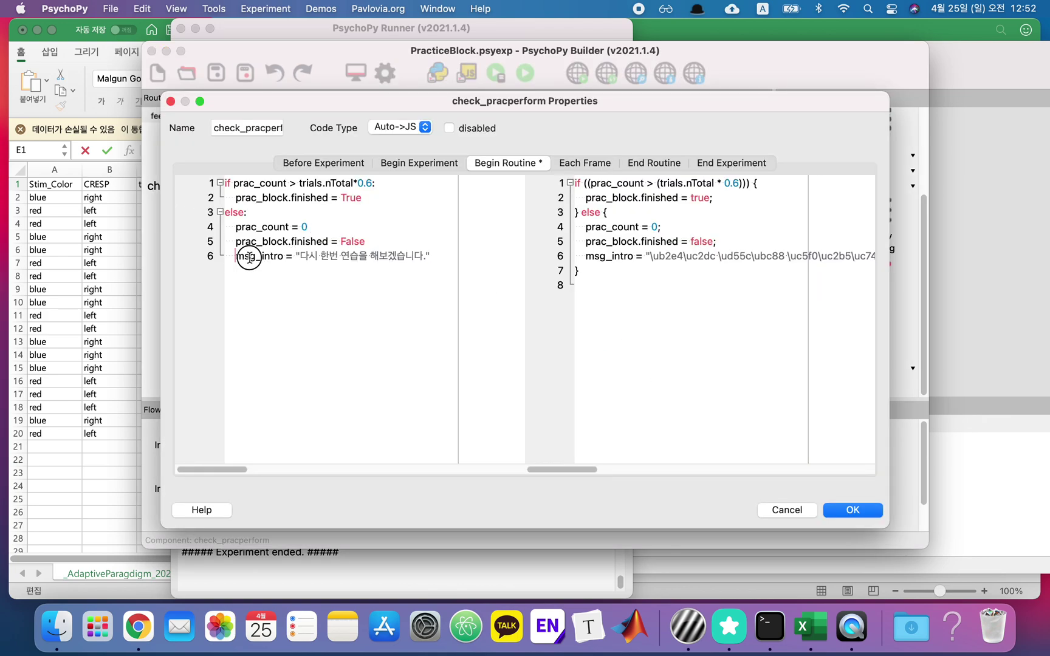
{"action": "left_click_drag", "start_coordinate": [236, 256], "coordinate": [469, 265]}
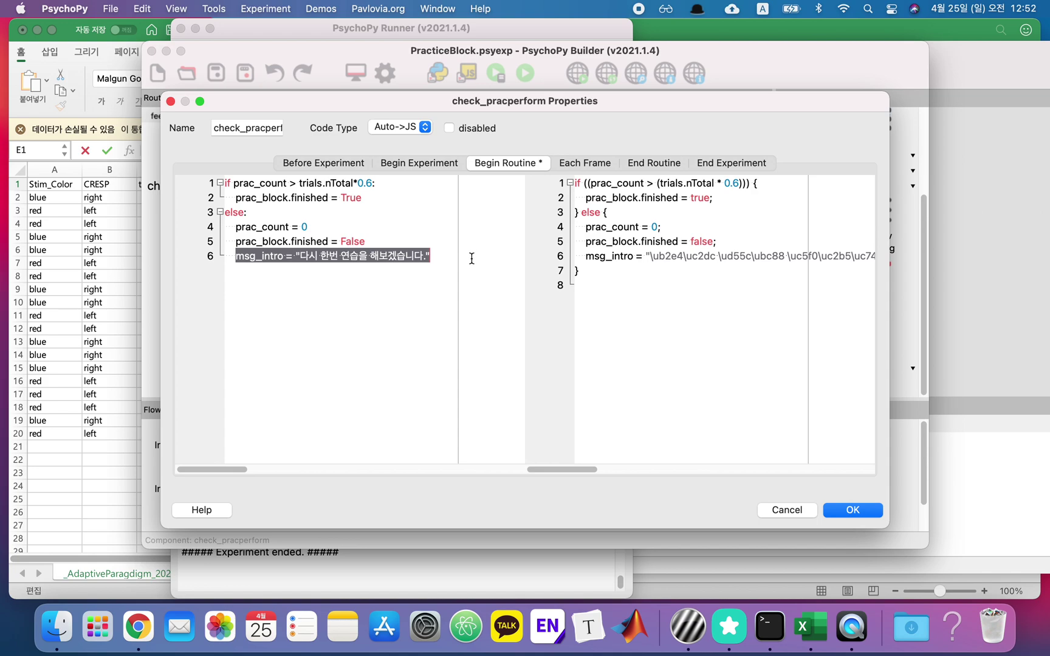
- Close the check_pracperform code without saving and examine the text variable and update setting of task_intro's instruction component, leaving its properties unchanged
{"action": "left_click", "coordinate": [779, 507]}
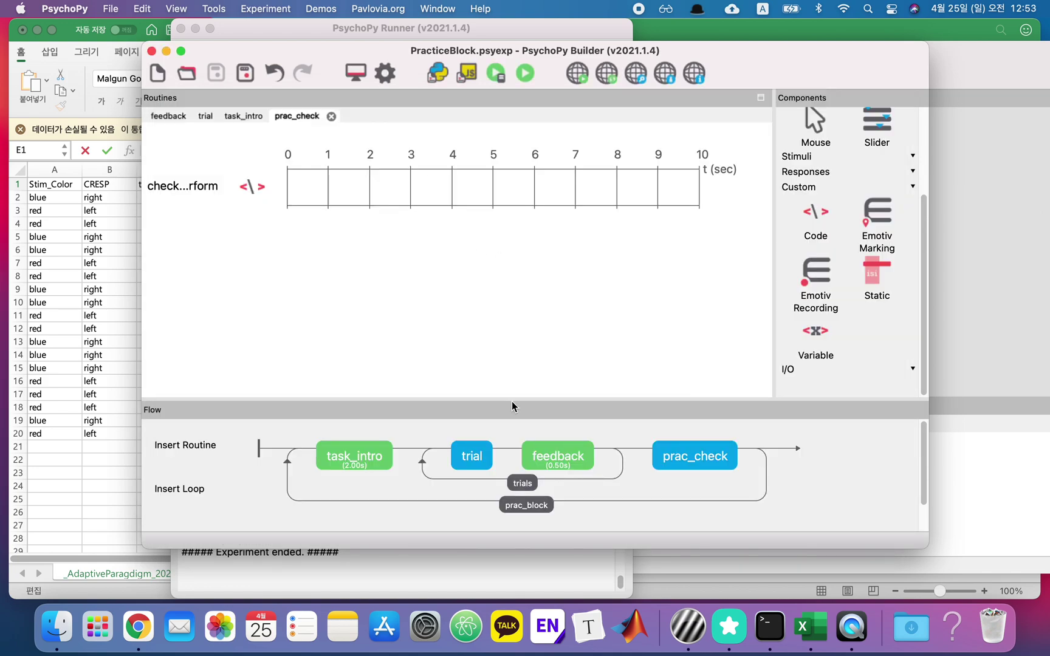
{"action": "left_click", "coordinate": [336, 452]}
{"action": "left_click", "coordinate": [251, 186]}
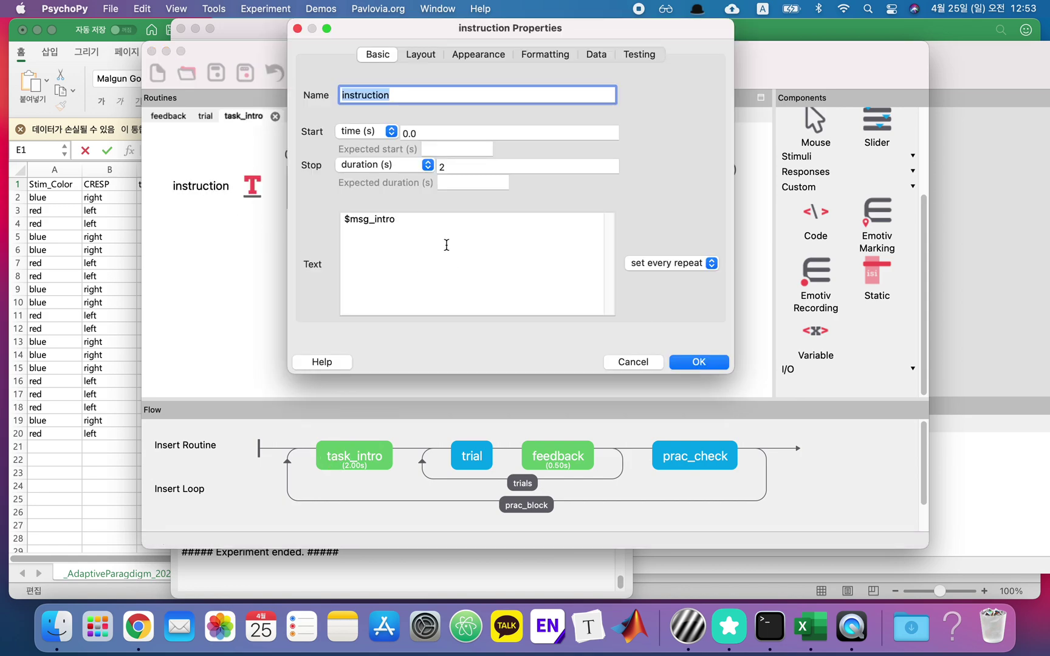
{"action": "left_click_drag", "start_coordinate": [446, 244], "coordinate": [274, 215]}
{"action": "left_click", "coordinate": [673, 266]}
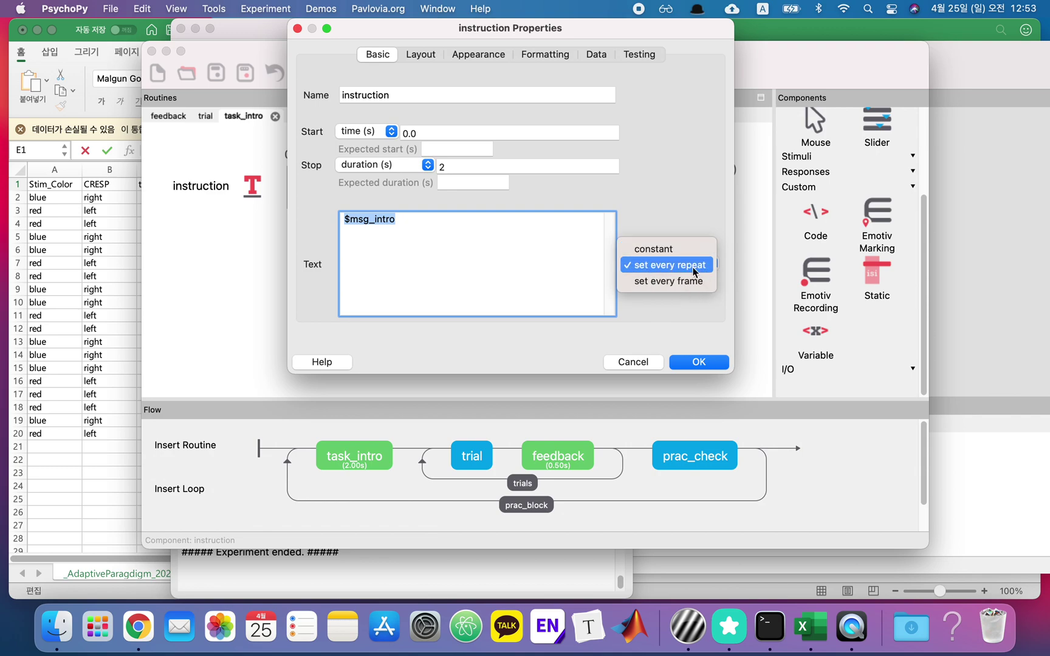
{"action": "left_click", "coordinate": [643, 362]}
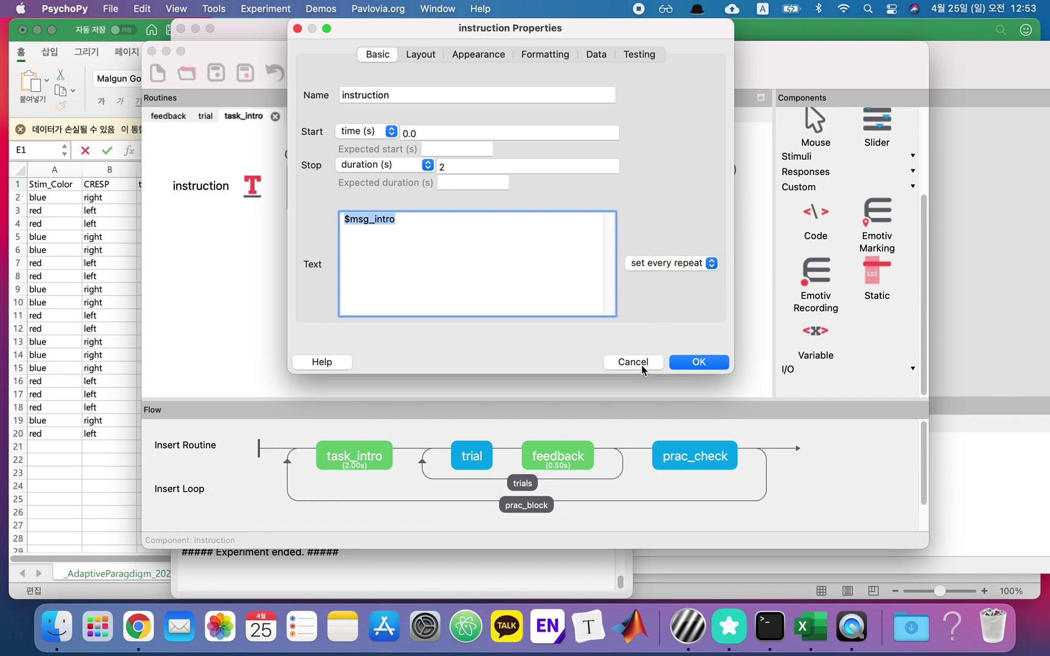
{"action": "left_click", "coordinate": [645, 362]}
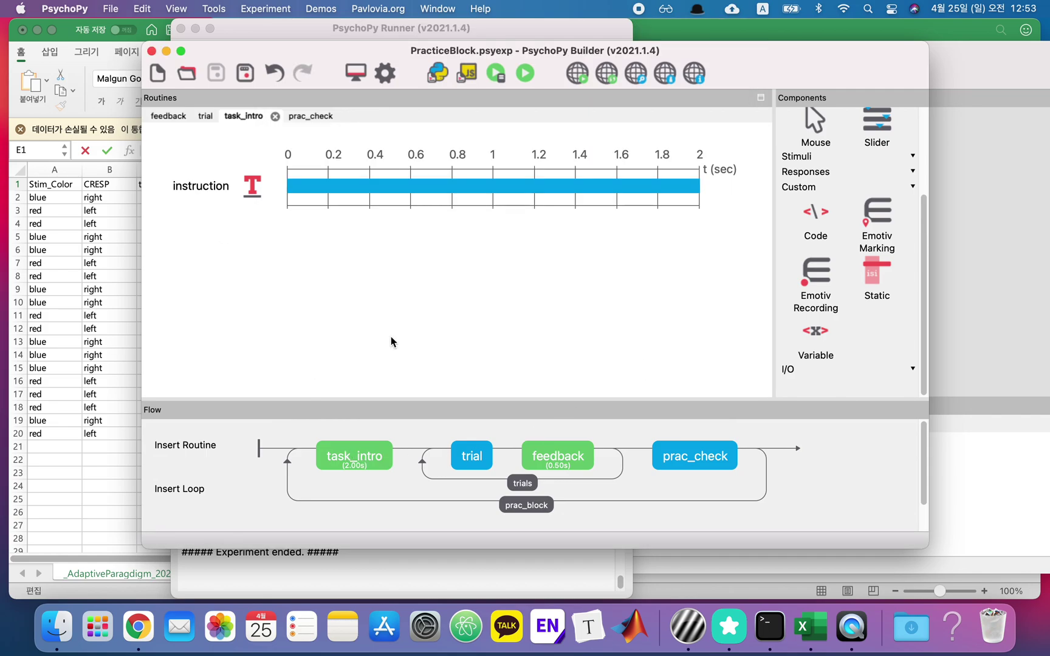
- Open the trial routine's code_2 component and highlight the prac_count initialization in its Begin Experiment code
{"action": "left_click", "coordinate": [469, 454]}
{"action": "left_click", "coordinate": [214, 192]}
{"action": "left_click_drag", "start_coordinate": [403, 253], "coordinate": [145, 159]}
{"action": "left_click", "coordinate": [346, 212]}
{"action": "left_click_drag", "start_coordinate": [364, 198], "coordinate": [136, 196]}
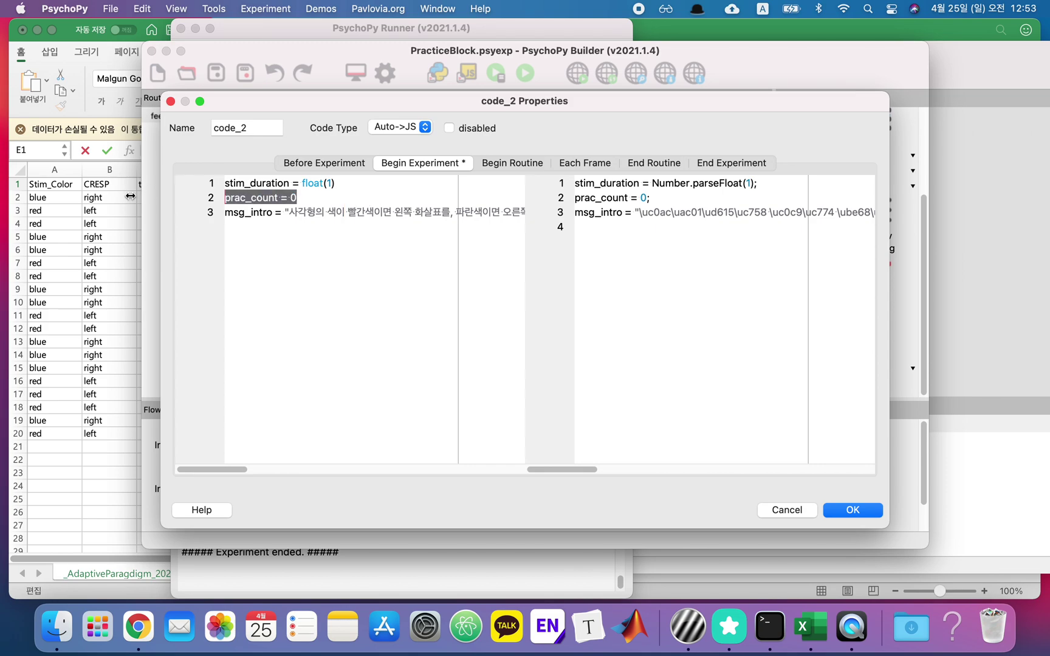
{"action": "double_click", "coordinate": [256, 199]}
- Add the comment "# 연습블락에서의 정답수" after prac_count = 0 in code_2's Begin Experiment code and save the component
{"action": "left_click", "coordinate": [310, 199]}
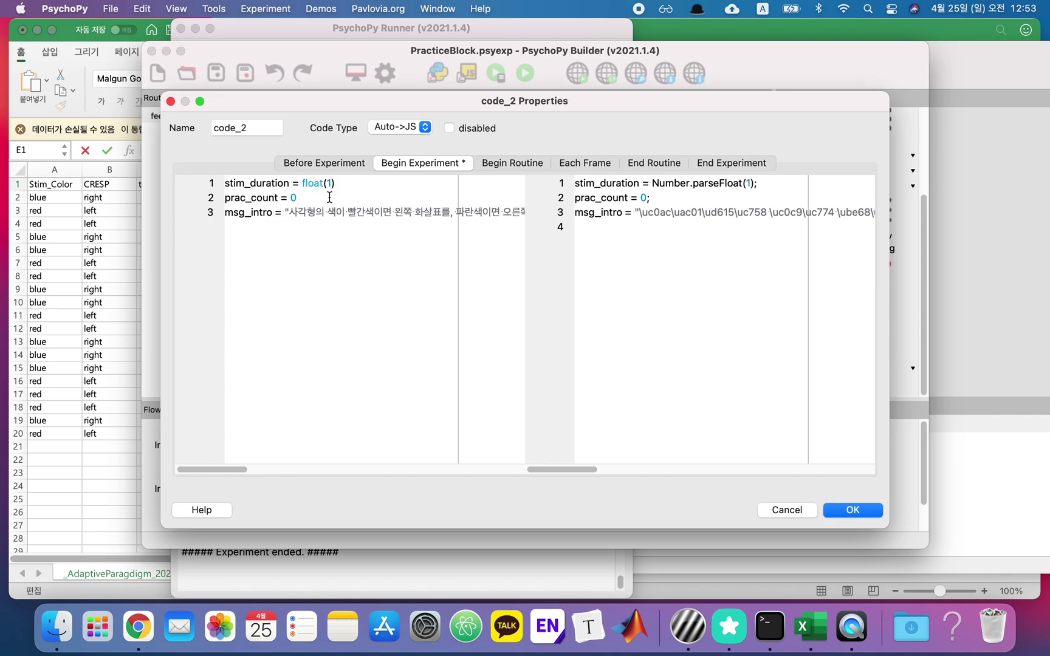
{"action": "type", "text": "# dus"}
{"action": "key", "text": "ctrl+space"}
{"action": "type", "text": "연습"}
{"action": "key", "text": "BackSpace"}
{"action": "type", "text": "블락에서의 정확"}
{"action": "key", "text": "BackSpace"}
{"action": "type", "text": "답수"}
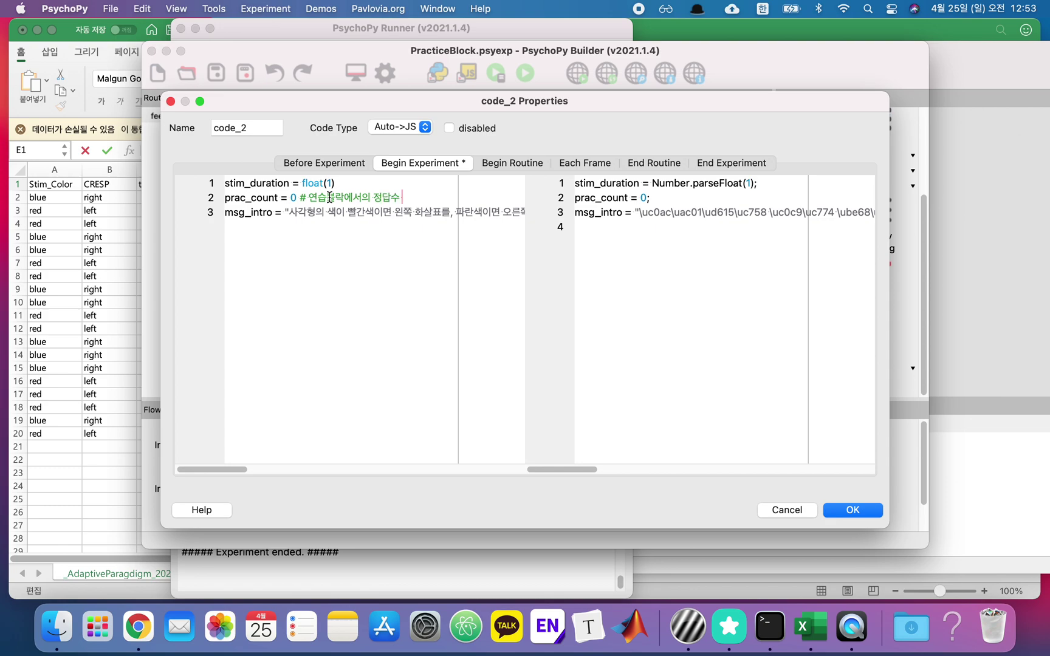
{"action": "left_click", "coordinate": [868, 513]}
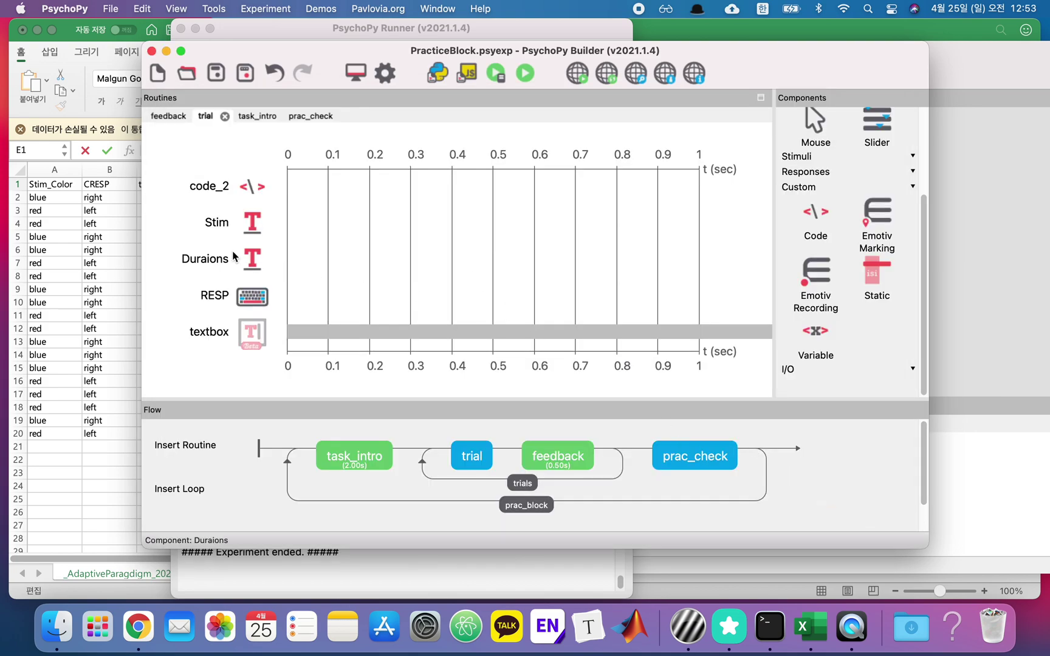
- Reopen code_2 and check its Begin Experiment, Begin Routine, Each Frame and End Routine code, leaving everything unchanged
{"action": "left_click", "coordinate": [209, 189]}
{"action": "left_click_drag", "start_coordinate": [472, 217], "coordinate": [337, 169]}
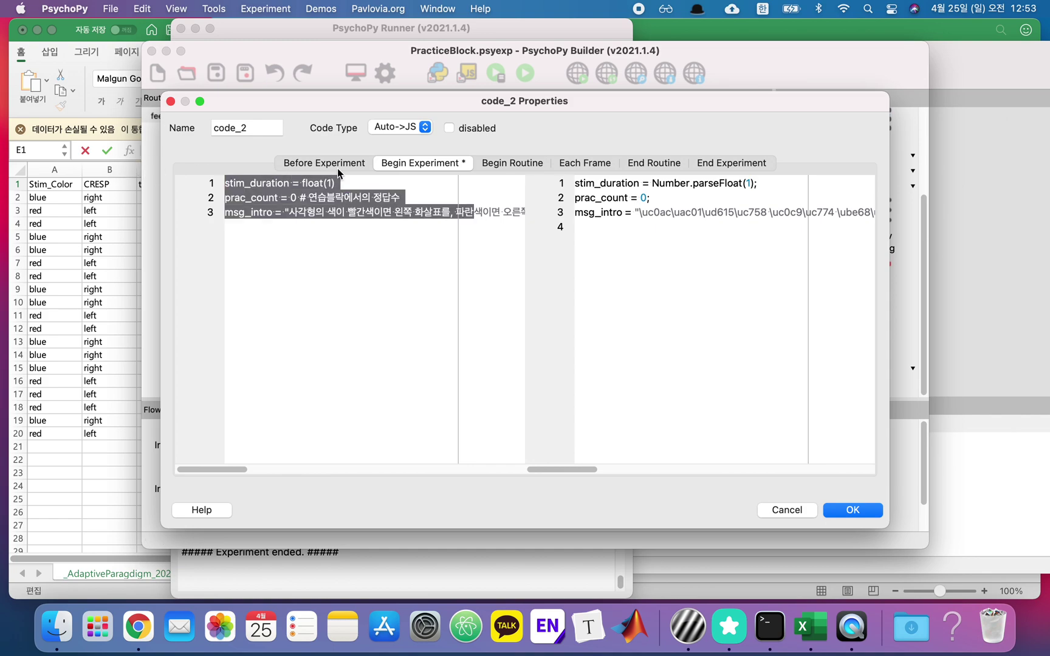
{"action": "left_click", "coordinate": [509, 163]}
{"action": "left_click", "coordinate": [569, 163]}
{"action": "left_click", "coordinate": [638, 163]}
{"action": "left_click", "coordinate": [802, 511]}
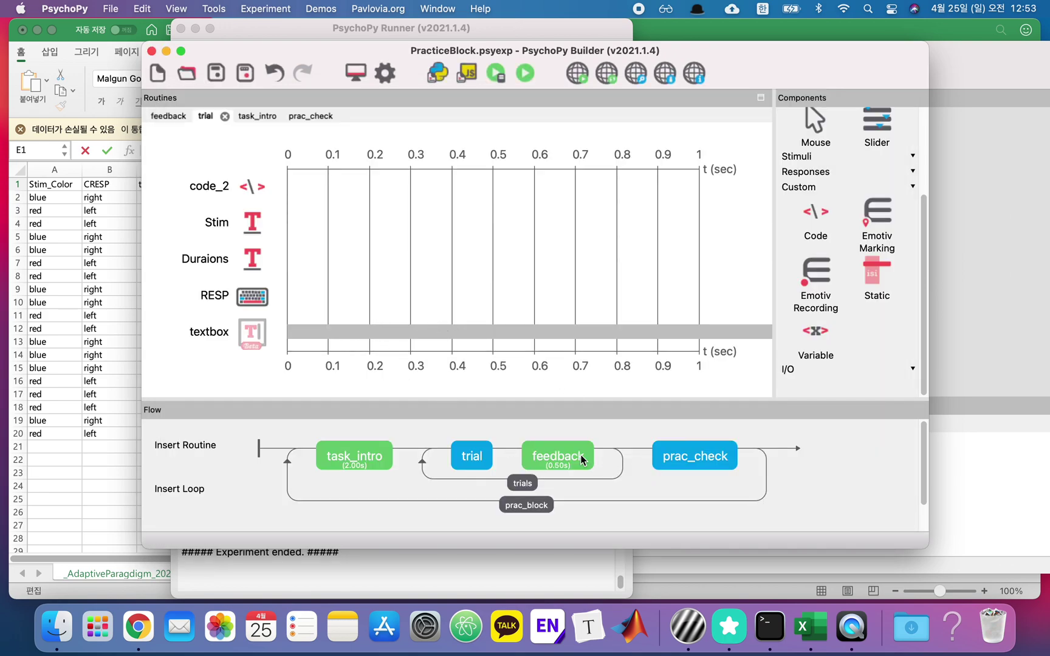
- Examine the correct-answer condition and the prac_count increment in the feedback routine's code component, leaving the code unchanged
{"action": "left_click", "coordinate": [580, 461]}
{"action": "left_click", "coordinate": [224, 188]}
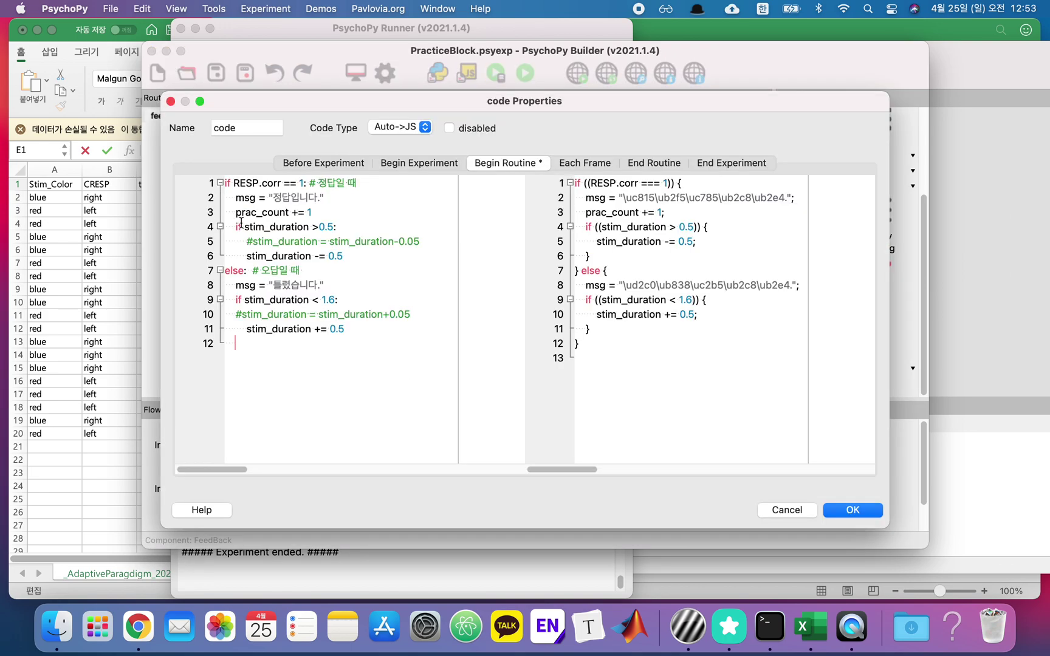
{"action": "left_click_drag", "start_coordinate": [232, 185], "coordinate": [176, 190]}
{"action": "left_click", "coordinate": [397, 185]}
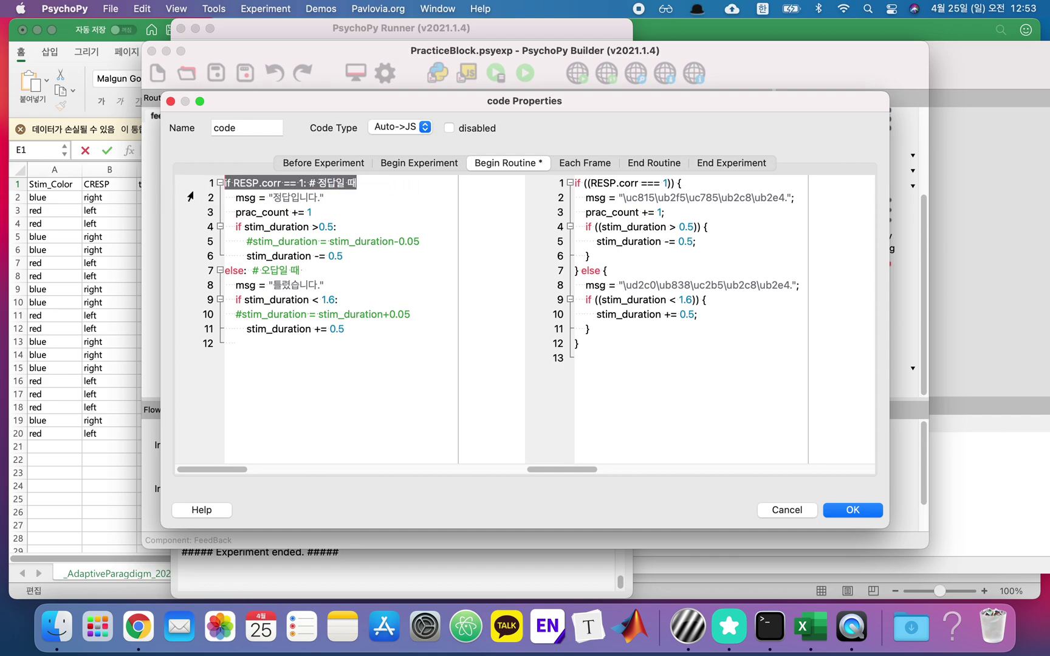
{"action": "double_click", "coordinate": [264, 212]}
{"action": "left_click_drag", "start_coordinate": [348, 212], "coordinate": [207, 212]}
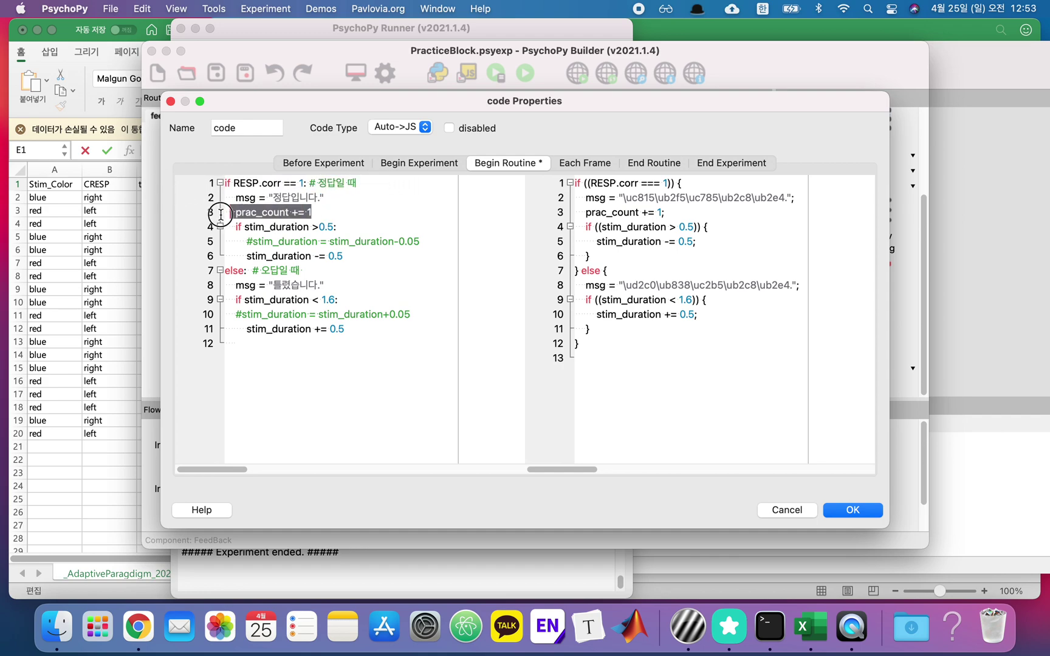
{"action": "left_click", "coordinate": [796, 512]}
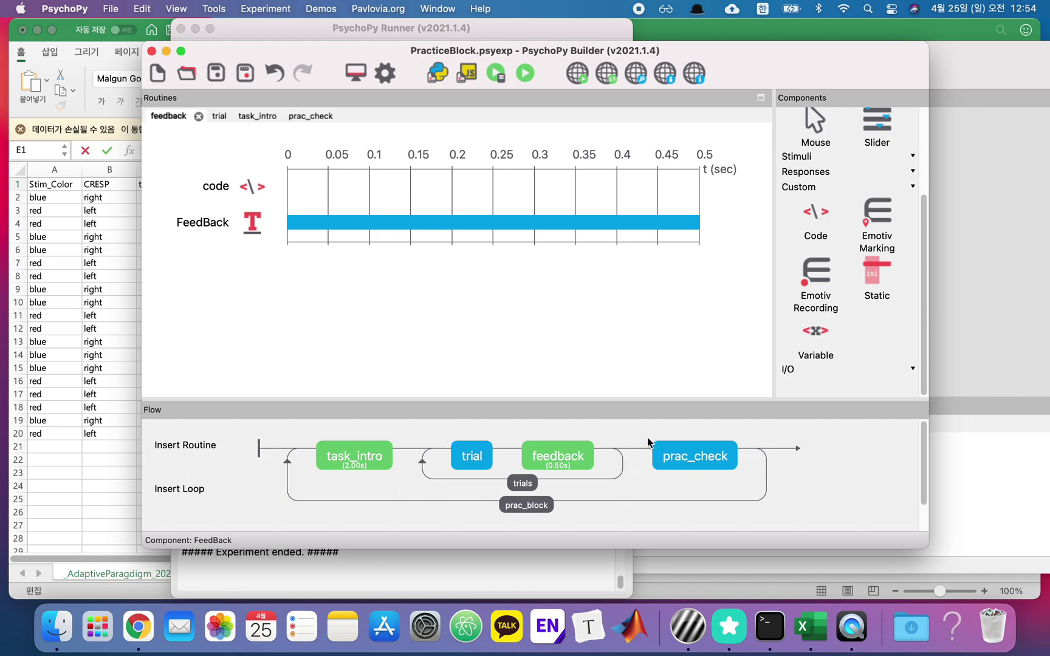
- Open prac_check's check_pracperform code, highlight the if condition and copy the variable name prac_count from it
{"action": "left_click", "coordinate": [714, 460]}
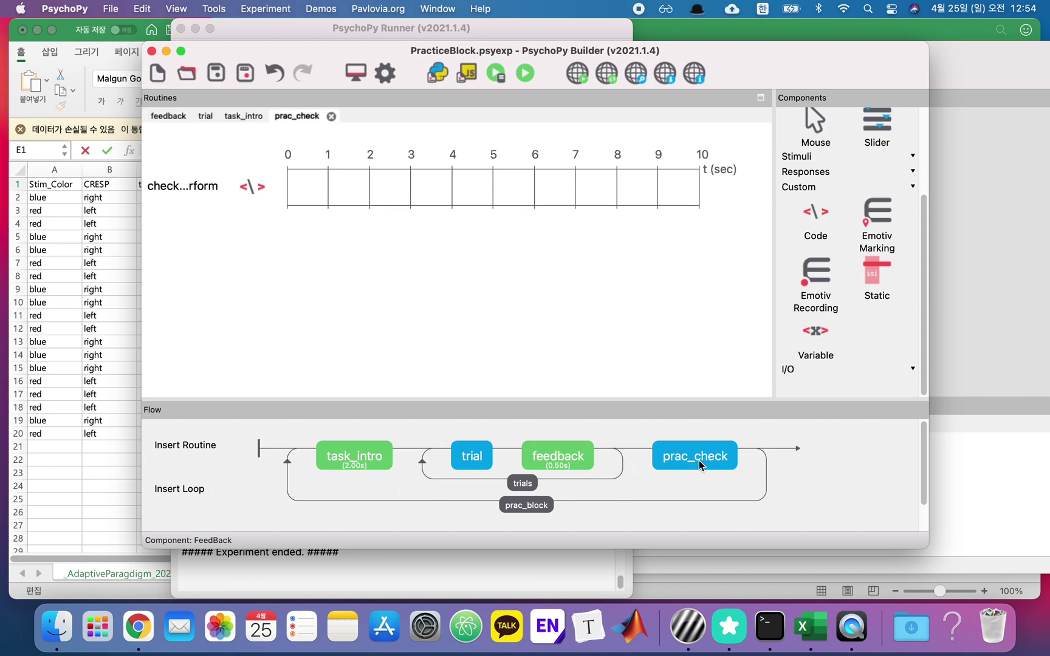
{"action": "left_click", "coordinate": [214, 207]}
{"action": "left_click_drag", "start_coordinate": [234, 183], "coordinate": [417, 183]}
{"action": "left_click", "coordinate": [295, 195]}
{"action": "left_click_drag", "start_coordinate": [286, 183], "coordinate": [234, 183]}
{"action": "key", "text": "super+c"}
{"action": "left_click_drag", "start_coordinate": [299, 183], "coordinate": [233, 184]}
{"action": "left_click", "coordinate": [264, 194]}
{"action": "double_click", "coordinate": [280, 185]}
{"action": "type", "text": "ㅊ"}
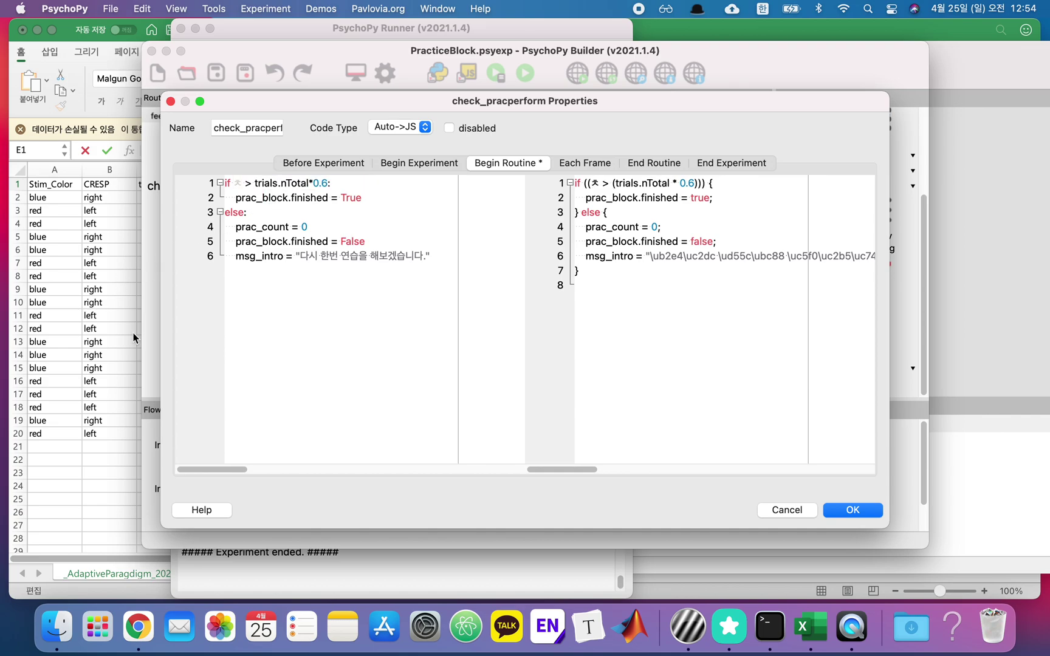
- Search the computer for "power" and launch Microsoft PowerPoint
{"action": "left_click", "coordinate": [114, 398]}
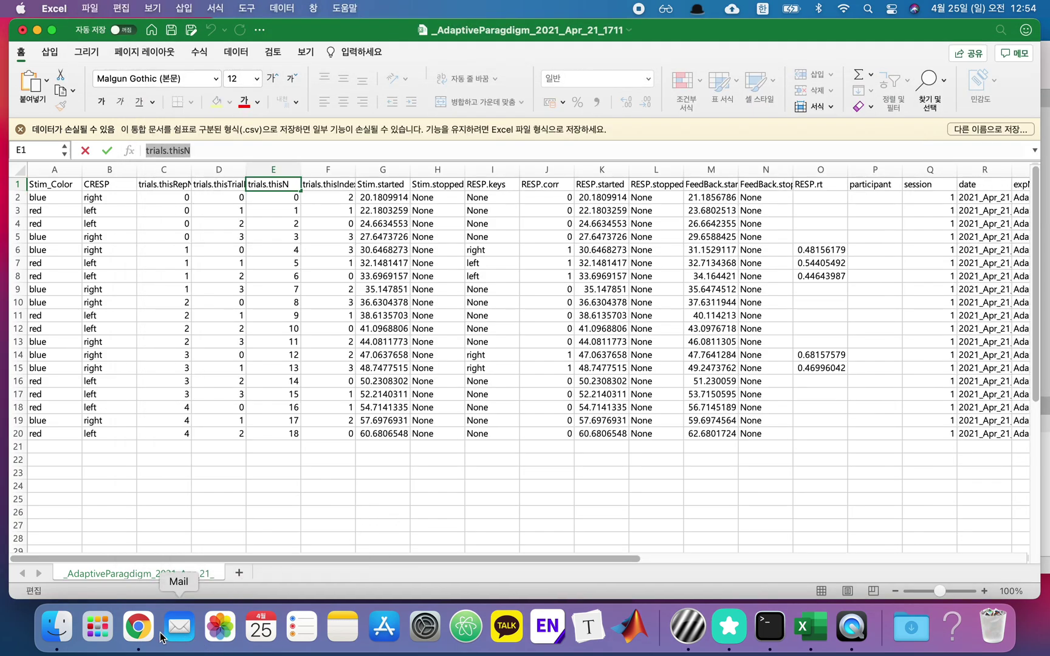
{"action": "key", "text": "super+space"}
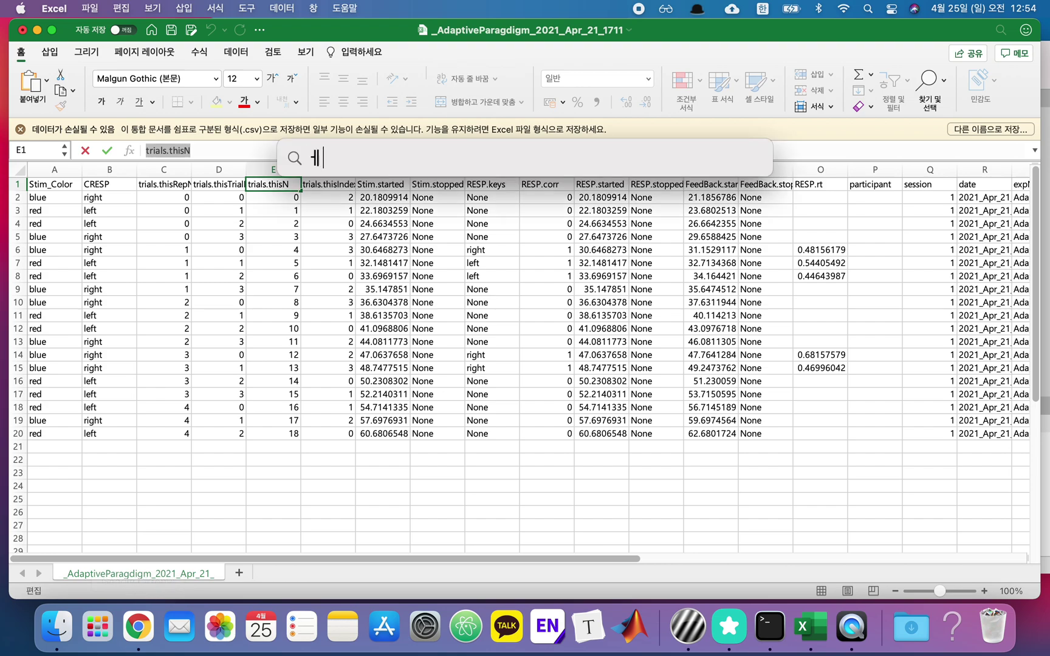
{"action": "type", "text": "power"}
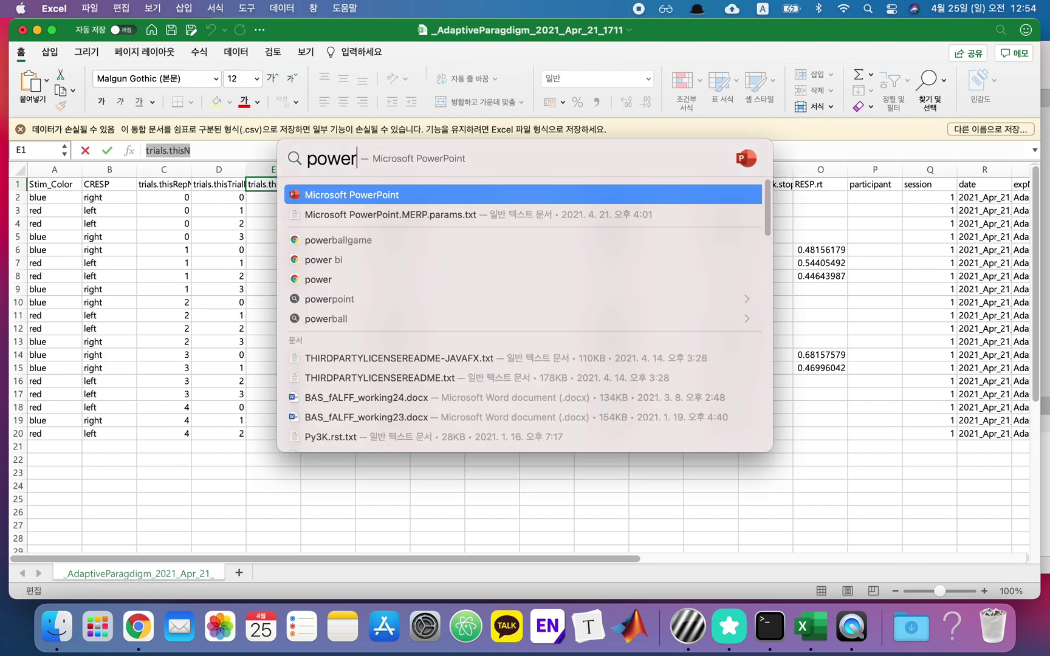
{"action": "key", "text": "Return"}
- Switch back to PsychoPy and restore prac_count as the variable in check_pracperform's if condition
{"action": "key", "text": "super+Tab"}
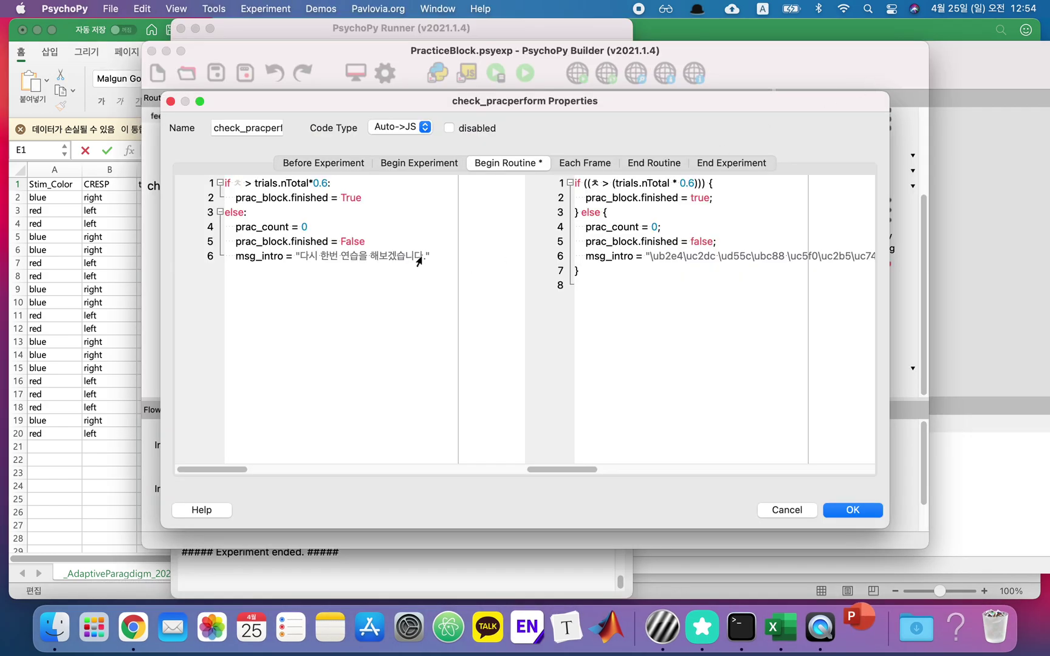
{"action": "key", "text": "super+v"}
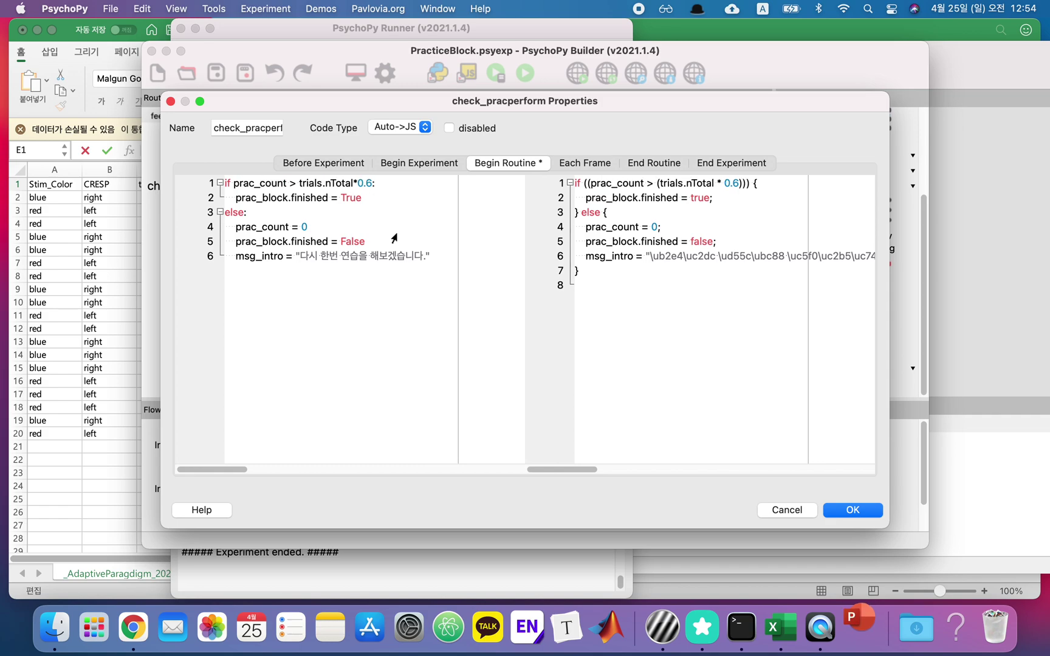
{"action": "double_click", "coordinate": [275, 186]}
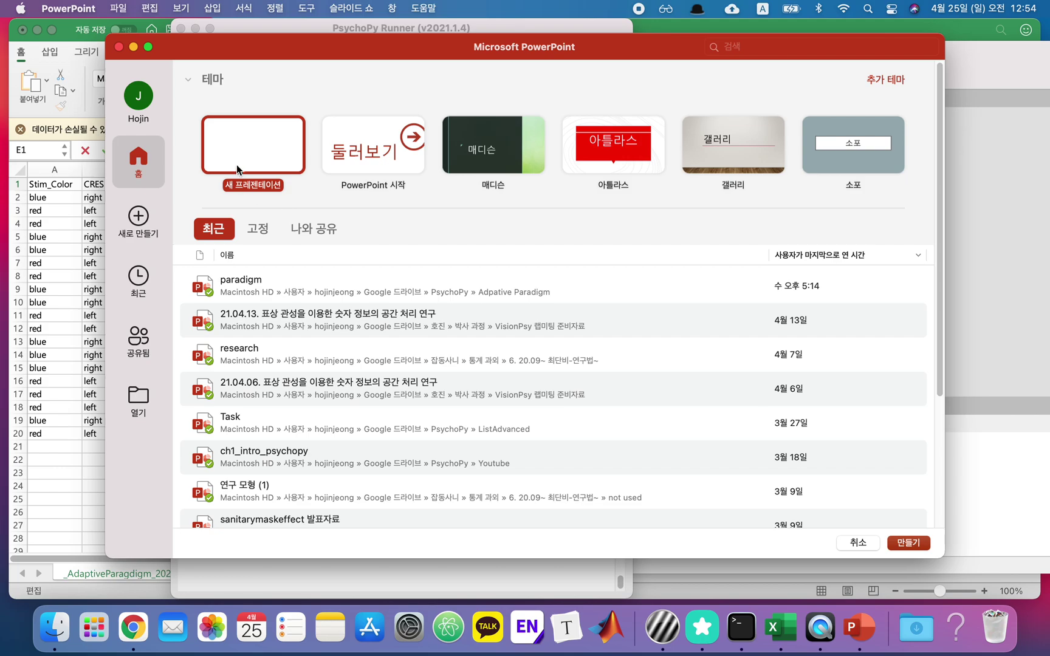
- Create a blank presentation in PowerPoint, add a second slide and start editing its body text
{"action": "double_click", "coordinate": [288, 168]}
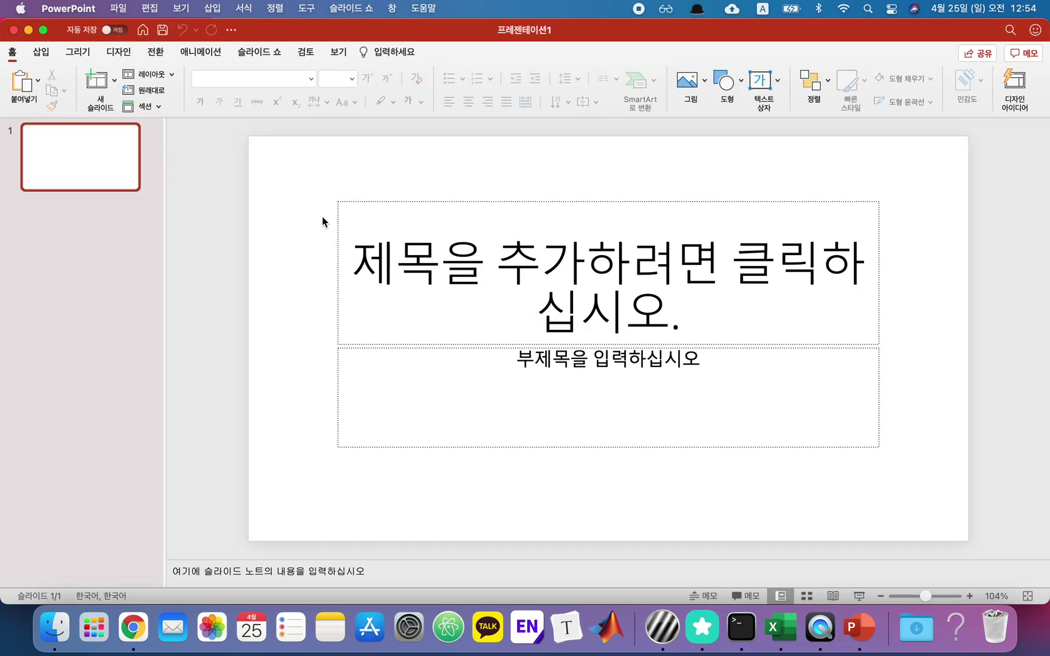
{"action": "left_click", "coordinate": [47, 219]}
{"action": "key", "text": "Return"}
{"action": "left_click", "coordinate": [609, 267]}
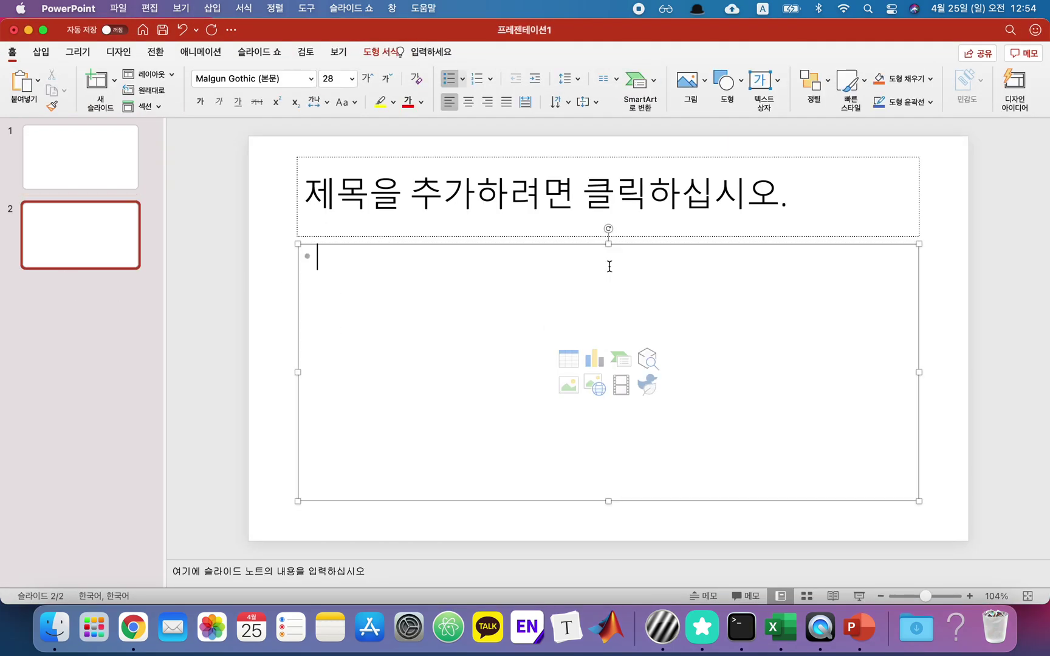
- Write "Trials.nTotal = 4" as the first bullet in the second slide's body
{"action": "type", "text": "prac"}
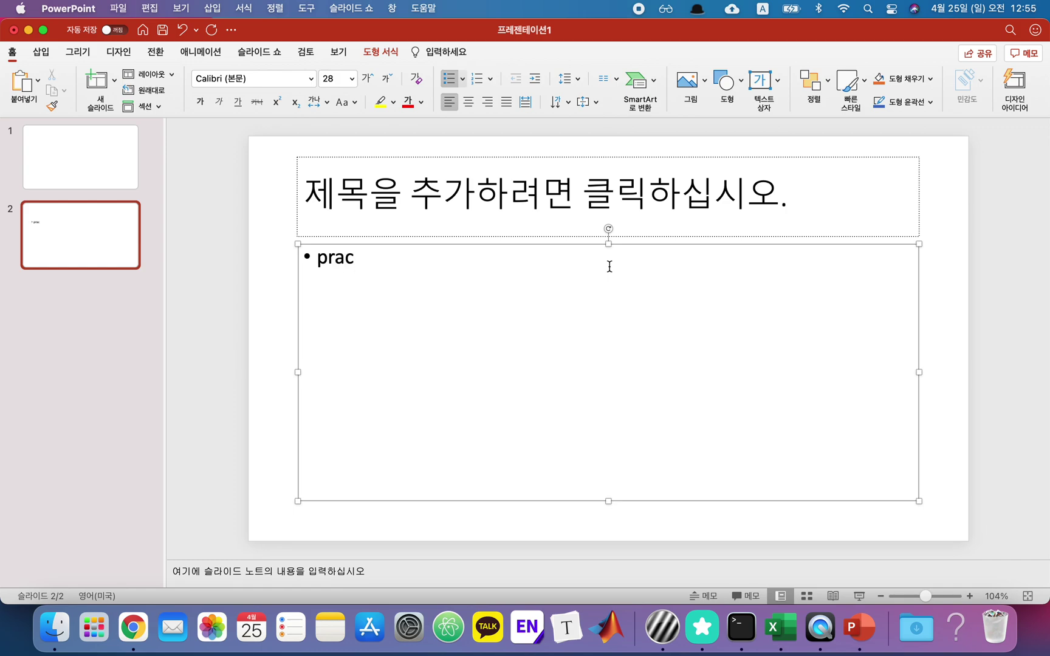
{"action": "key", "text": "BackSpace"}
{"action": "key", "text": "BackSpace"}
{"action": "key", "text": "BackSpace"}
{"action": "key", "text": "BackSpace"}
{"action": "type", "text": "trials.Nto"}
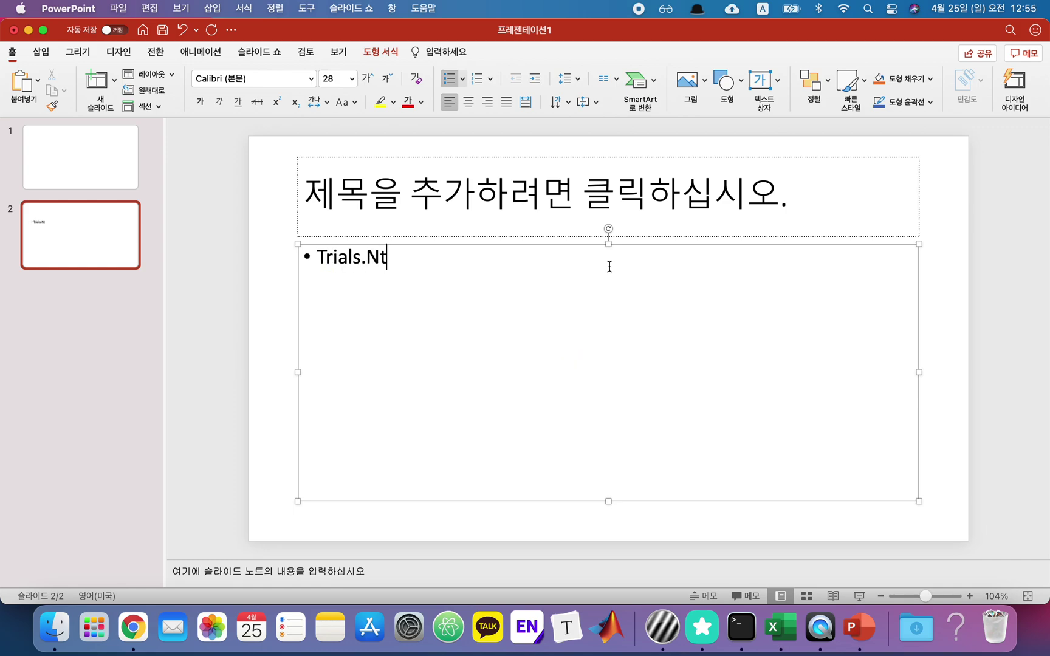
{"action": "key", "text": "BackSpace"}
{"action": "key", "text": "BackSpace"}
{"action": "key", "text": "BackSpace"}
{"action": "type", "text": "nTotal = 4"}
- Recheck the if condition in PsychoPy, copy prac_count from it and start an indented "prac_count =" bullet below the first one in PowerPoint
{"action": "key", "text": "super+Tab"}
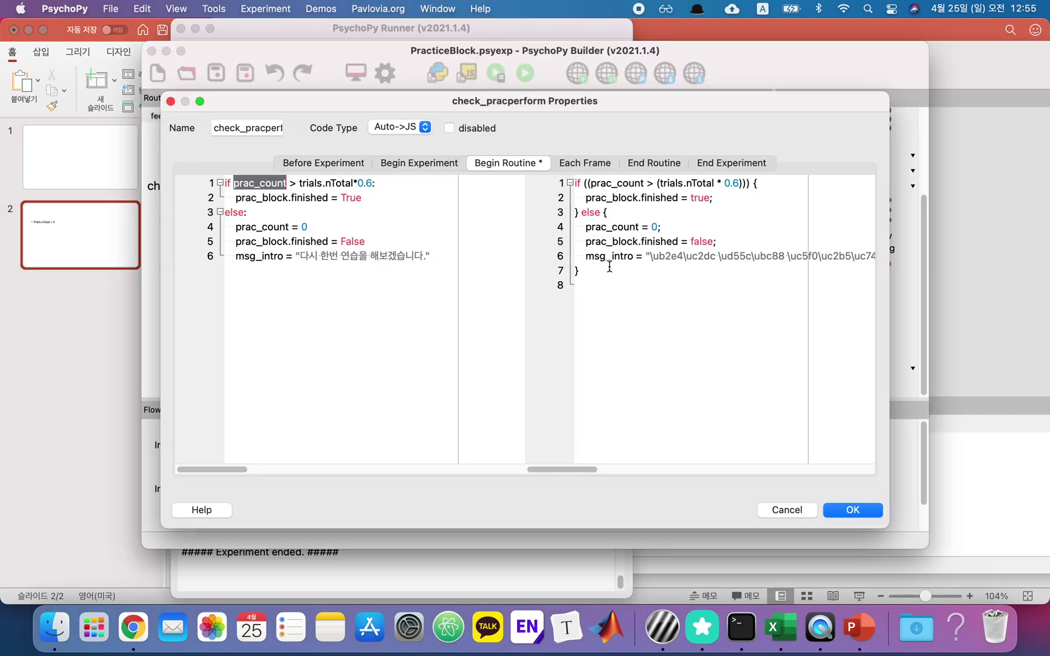
{"action": "double_click", "coordinate": [347, 183]}
{"action": "left_click", "coordinate": [354, 184]}
{"action": "key", "text": "super+Tab"}
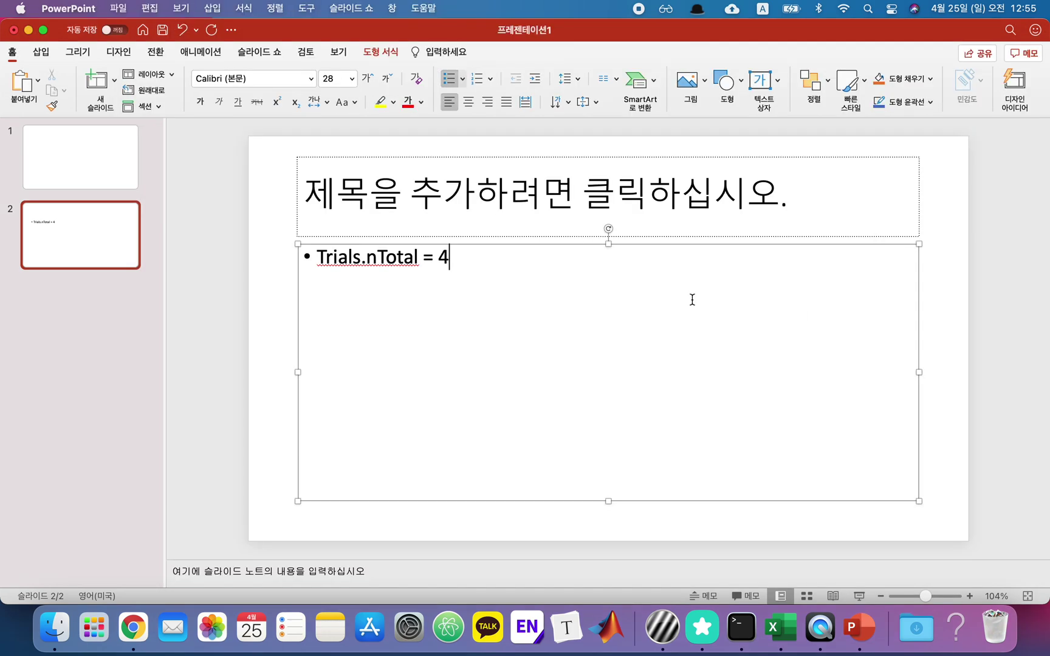
{"action": "key", "text": "Return"}
{"action": "key", "text": "Tab"}
{"action": "key", "text": "super+Tab"}
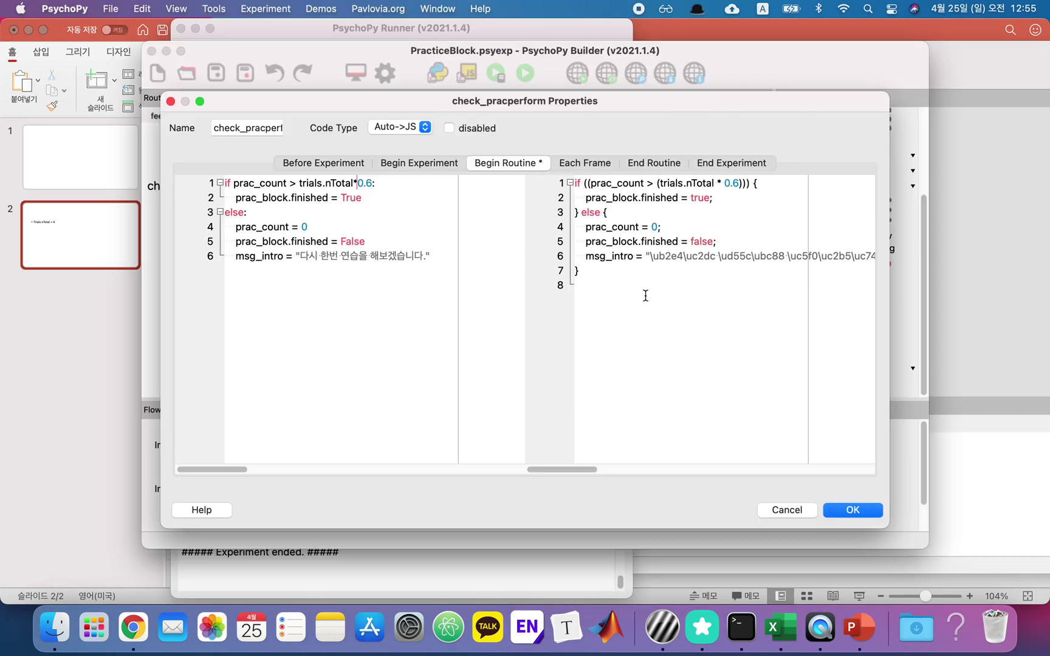
{"action": "double_click", "coordinate": [264, 183]}
{"action": "key", "text": "super+c"}
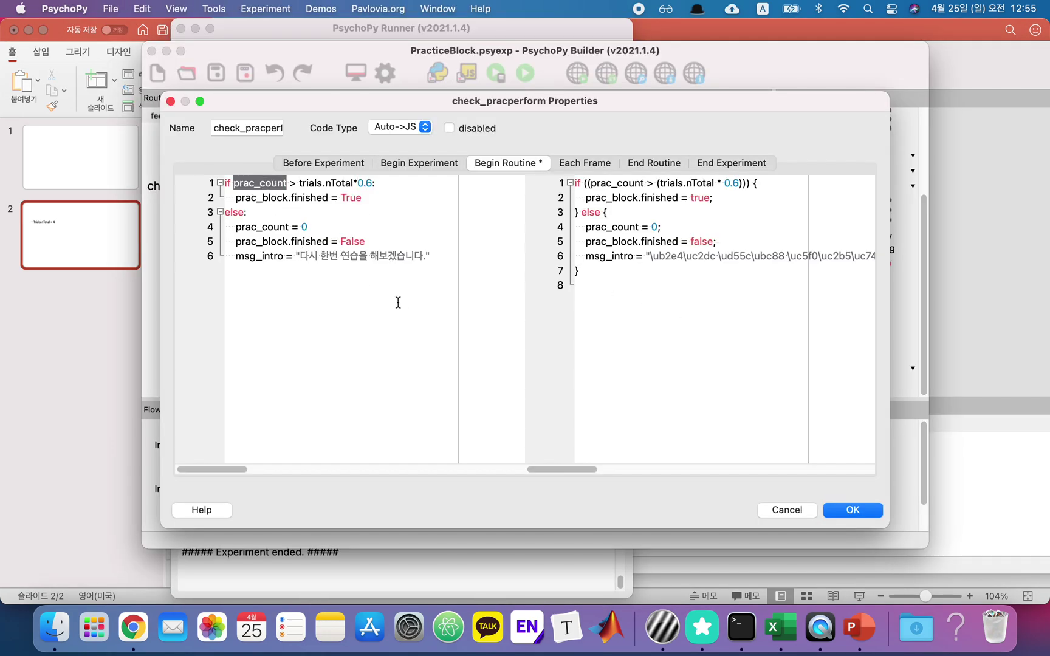
{"action": "key", "text": "super+Tab"}
{"action": "key", "text": "super+v"}
{"action": "type", "text": ">"}
{"action": "key", "text": "BackSpace"}
{"action": "type", "text": "="}
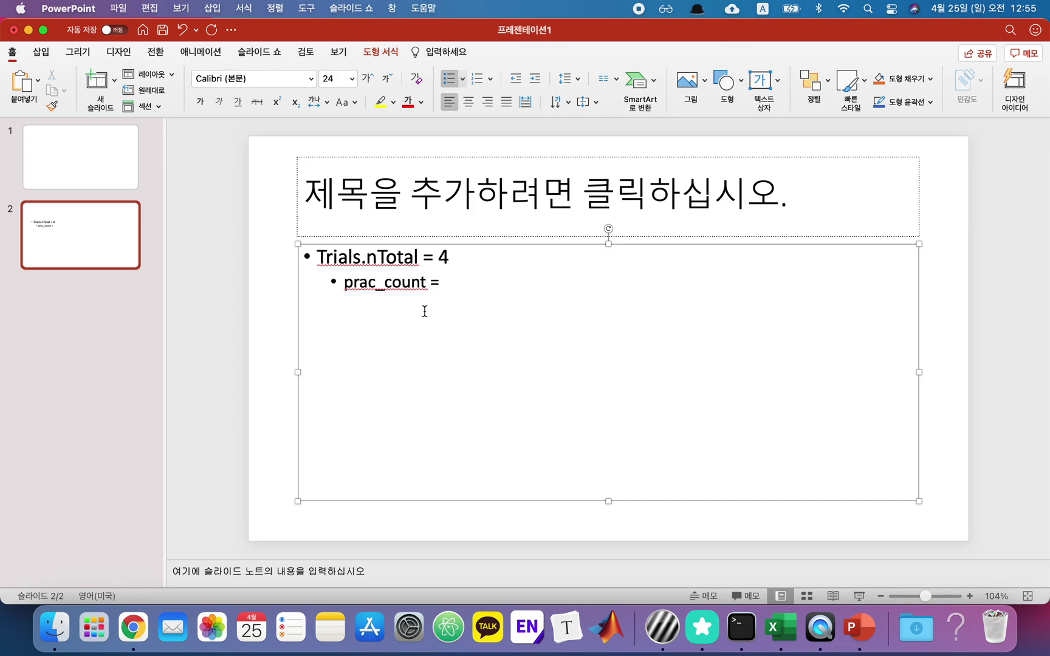
- Complete the sub-bullet as "prac_count =1" and extend the first bullet to "Trials.nTotal = 4*0.6 = 2.4"
{"action": "key", "text": "Up"}
{"action": "key", "text": "Up"}
{"action": "double_click", "coordinate": [397, 272]}
{"action": "left_click", "coordinate": [469, 258]}
{"action": "type", "text": "*0.6 = 2.4"}
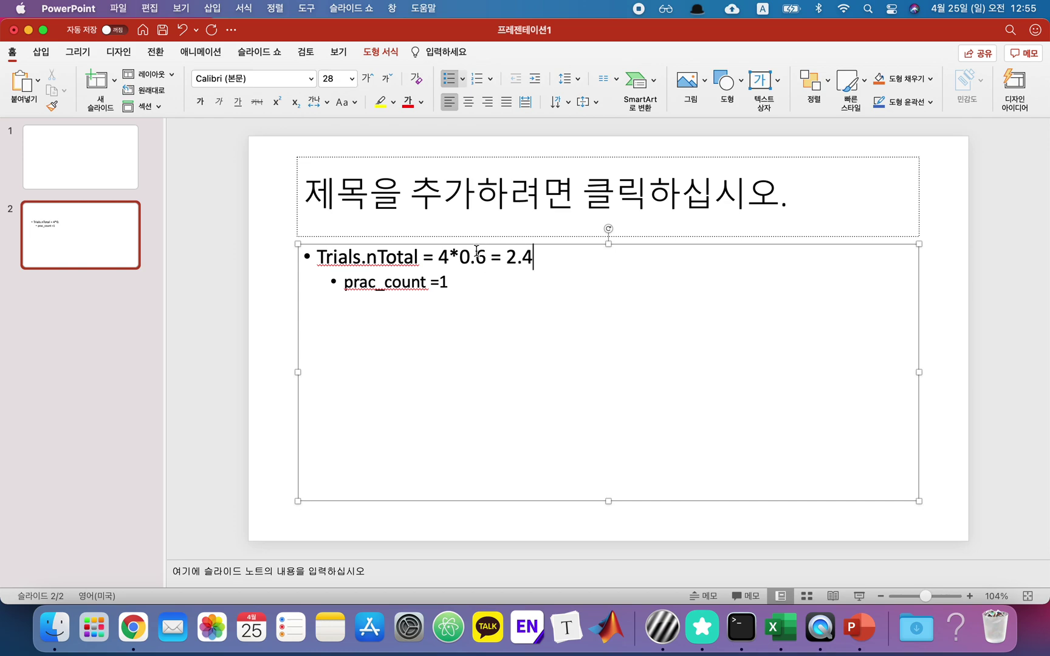
- Append "-> 조건 불충족" to the prac_count =1 sub-bullet
{"action": "left_click", "coordinate": [451, 280]}
{"action": "type", "text": "-> w"}
{"action": "key", "text": "BackSpace"}
{"action": "key", "text": "ctrl+space"}
{"action": "type", "text": "족건 뭐"}
{"action": "key", "text": "BackSpace"}
{"action": "key", "text": "BackSpace"}
{"action": "type", "text": "불ㅊ충적"}
{"action": "key", "text": "BackSpace"}
{"action": "type", "text": "족"}
- Switch to PsychoPy and add the comment "# 연습을 끝내는 규칙" at the end of check_pracperform's if condition line
{"action": "key", "text": "super+Tab"}
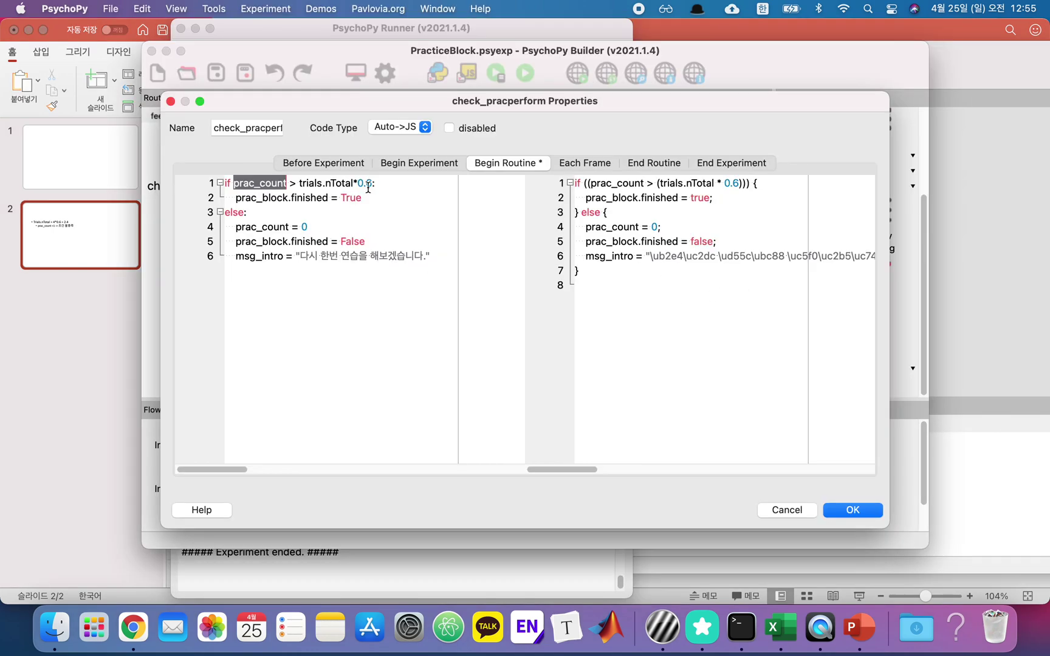
{"action": "left_click_drag", "start_coordinate": [388, 180], "coordinate": [85, 182]}
{"action": "left_click", "coordinate": [401, 179]}
{"action": "type", "text": "# 연습을 끝내는 규칙"}
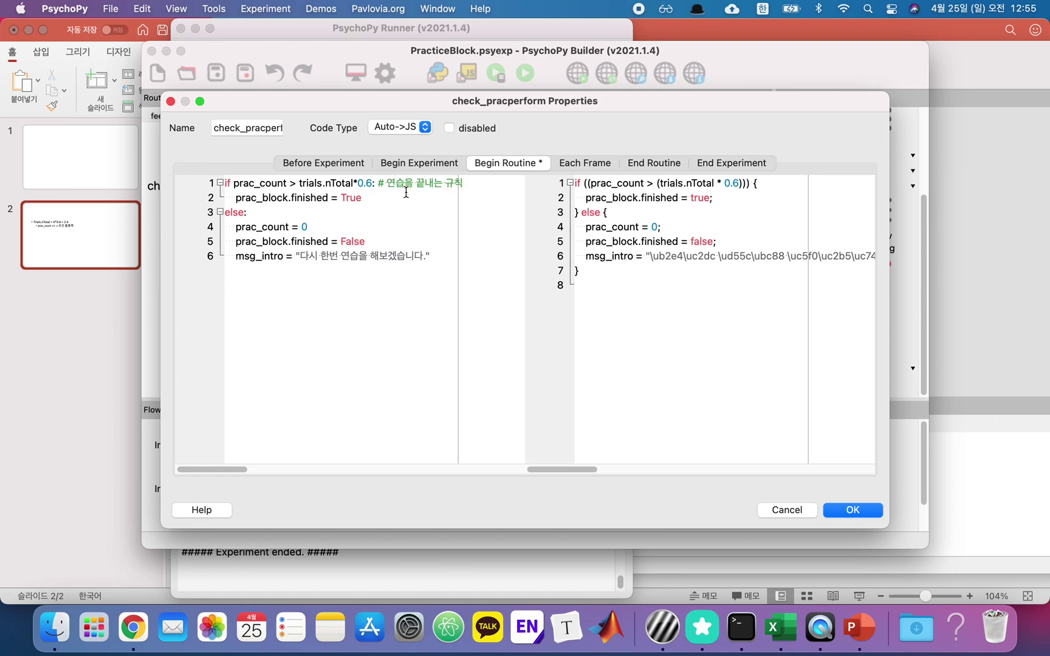
- Review the if condition and the prac_block.finished = True line, and accept the commented check_pracperform code
{"action": "left_click_drag", "start_coordinate": [490, 180], "coordinate": [77, 181]}
{"action": "left_click_drag", "start_coordinate": [237, 200], "coordinate": [377, 202]}
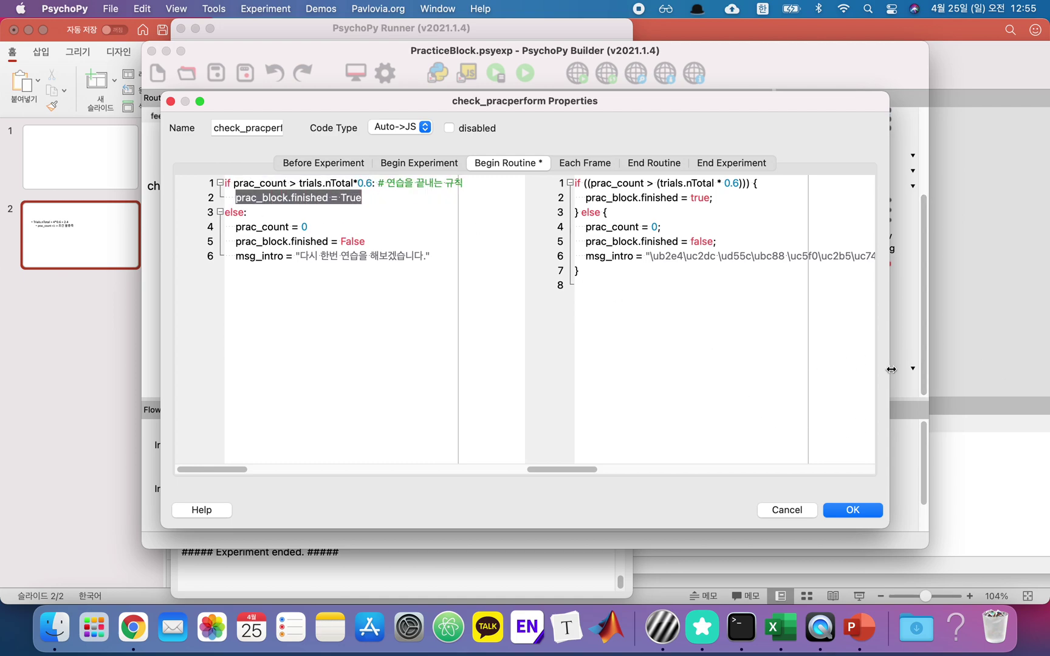
{"action": "left_click", "coordinate": [858, 512]}
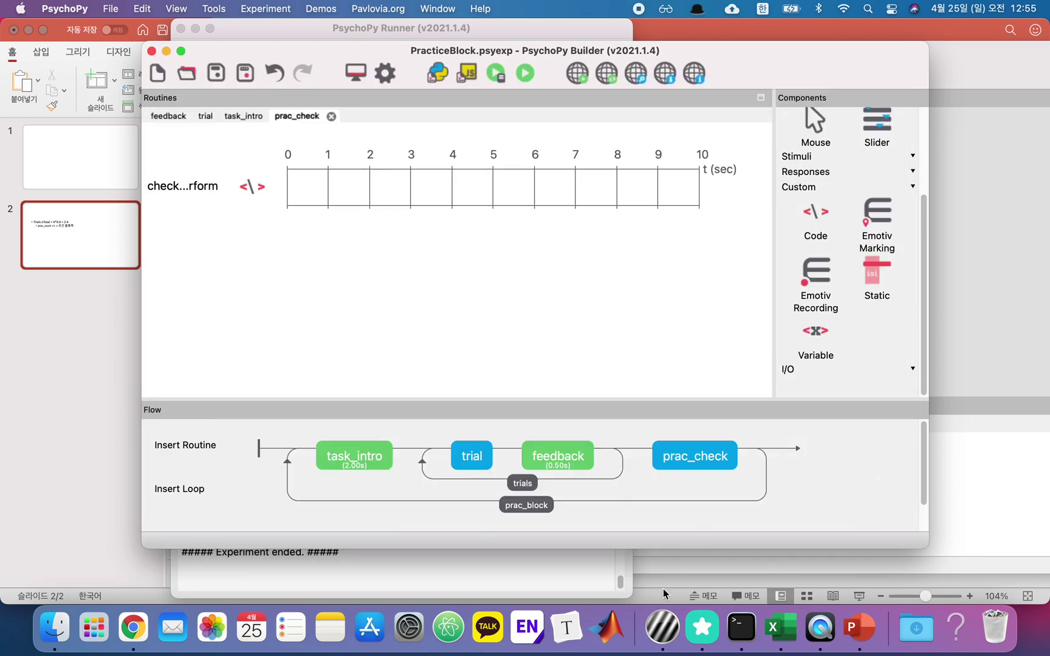
- In PowerPoint, duplicate the "prac_count =1 -> 조건 불충족" sub-bullet below itself and change the copy's count to 2
{"action": "left_click", "coordinate": [858, 627]}
{"action": "key", "text": "Return"}
{"action": "type", "text": "\\"}
{"action": "key", "text": "BackSpace"}
{"action": "key", "text": "Up"}
{"action": "key", "text": "shift+Down"}
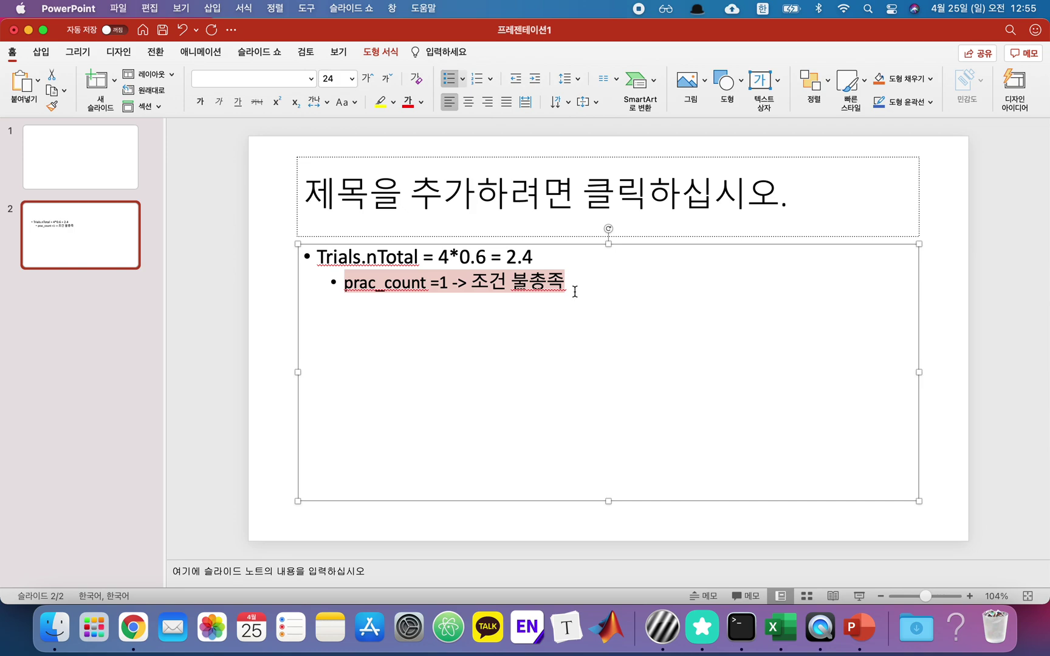
{"action": "key", "text": "cmd+c"}
{"action": "key", "text": "Right"}
{"action": "key", "text": "cmd+v"}
{"action": "key", "text": "Left"}
{"action": "key", "text": "Left"}
{"action": "key", "text": "Left"}
{"action": "key", "text": "Left"}
{"action": "key", "text": "Left"}
{"action": "key", "text": "Left"}
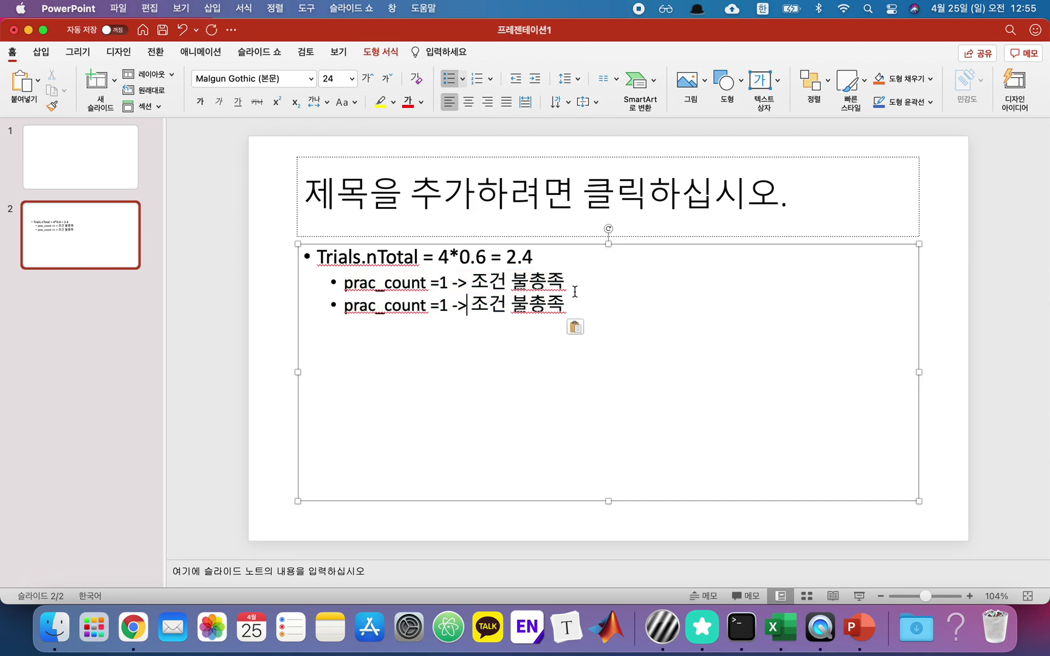
{"action": "key", "text": "Left"}
{"action": "key", "text": "Left"}
{"action": "key", "text": "Left"}
{"action": "key", "text": "BackSpace"}
{"action": "type", "text": "2"}
- Add a third copy of the sub-bullet and change it to "prac_count >3 -> 조건 충족"
{"action": "key", "text": "Right"}
{"action": "key", "text": "Right"}
{"action": "key", "text": "Right"}
{"action": "key", "text": "Right"}
{"action": "key", "text": "Right"}
{"action": "key", "text": "Right"}
{"action": "key", "text": "Right"}
{"action": "key", "text": "Right"}
{"action": "key", "text": "Right"}
{"action": "key", "text": "Right"}
{"action": "key", "text": "Return"}
{"action": "key", "text": "cmd+v"}
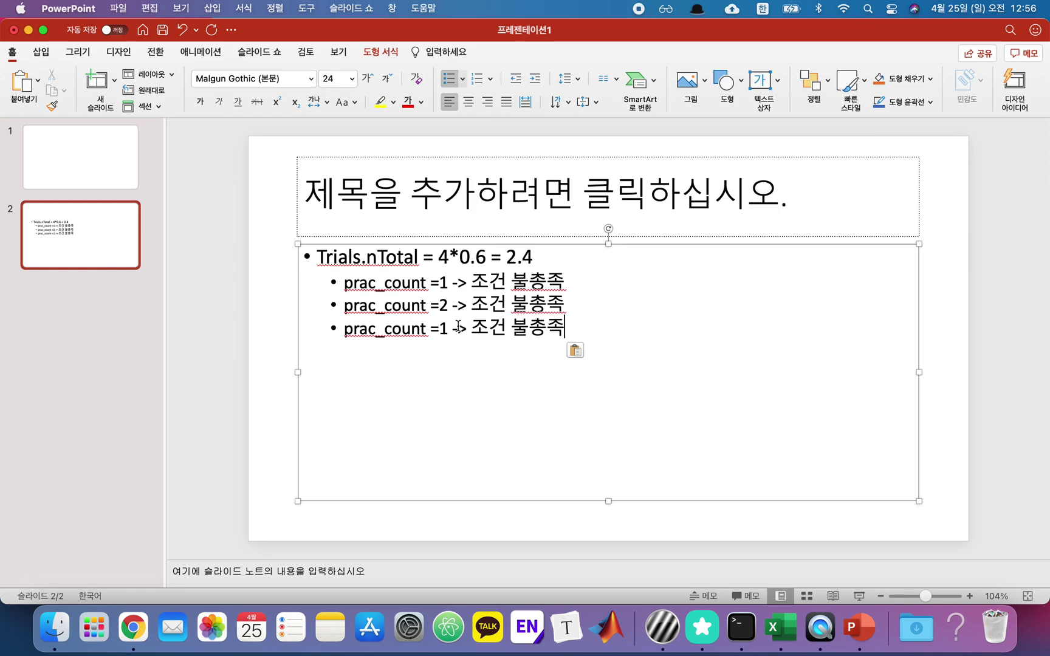
{"action": "key", "text": "Left"}
{"action": "key", "text": "Left"}
{"action": "key", "text": "Left"}
{"action": "key", "text": "Left"}
{"action": "key", "text": "Left"}
{"action": "key", "text": "Left"}
{"action": "key", "text": "Left"}
{"action": "key", "text": "Left"}
{"action": "key", "text": "Left"}
{"action": "key", "text": "Left"}
{"action": "key", "text": "BackSpace"}
{"action": "type", "text": "3"}
{"action": "key", "text": "Left"}
{"action": "key", "text": "Left"}
{"action": "key", "text": "shift+Right"}
{"action": "type", "text": ">"}
{"action": "key", "text": "Right"}
{"action": "key", "text": "Right"}
{"action": "key", "text": "Right"}
{"action": "key", "text": "Right"}
{"action": "key", "text": "Right"}
{"action": "key", "text": "Right"}
{"action": "key", "text": "Right"}
{"action": "key", "text": "Right"}
{"action": "key", "text": "shift+Right"}
{"action": "key", "text": "BackSpace"}
- Switch to PsychoPy, reopen check_pracperform and review its if condition, comment and prac_block.finished = True line
{"action": "key", "text": "super+Tab"}
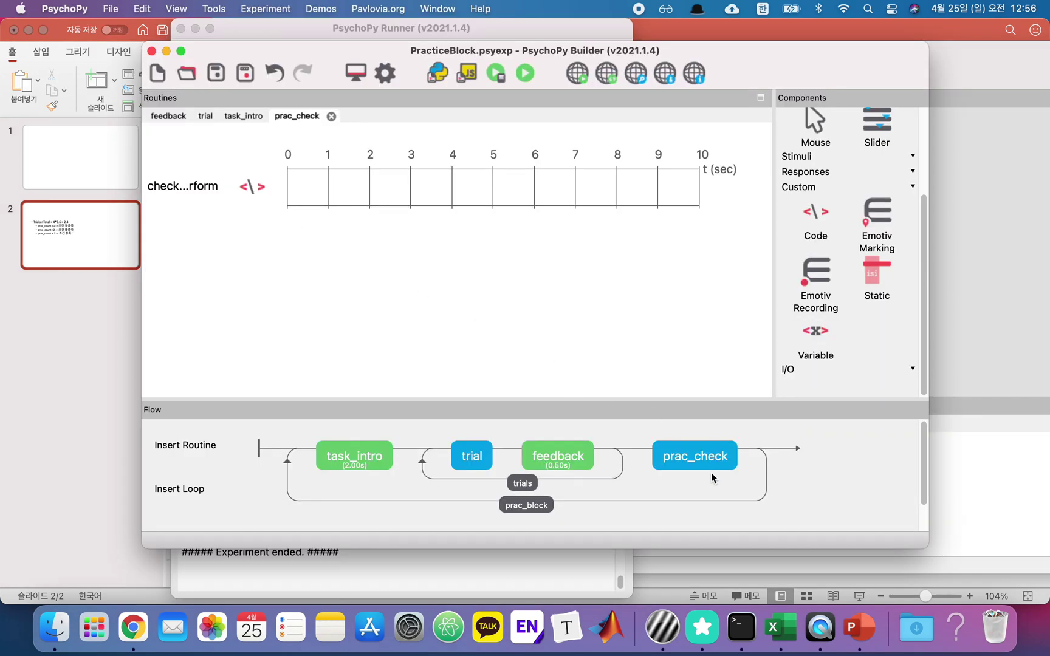
{"action": "left_click", "coordinate": [196, 186]}
{"action": "left_click_drag", "start_coordinate": [418, 217], "coordinate": [118, 164]}
{"action": "left_click", "coordinate": [392, 209]}
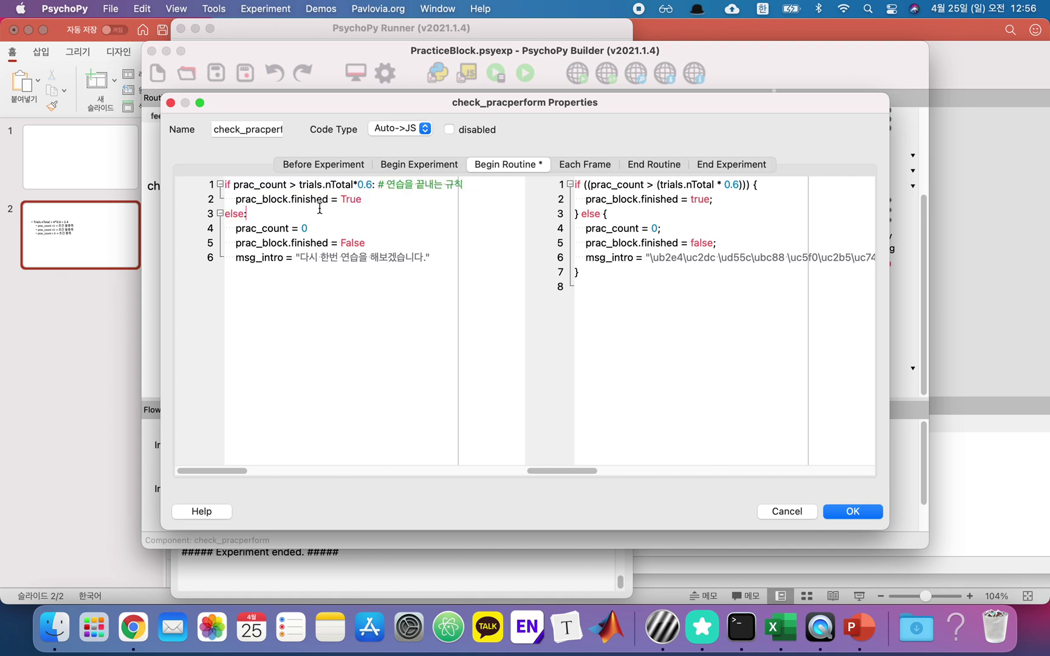
{"action": "left_click_drag", "start_coordinate": [242, 200], "coordinate": [69, 197]}
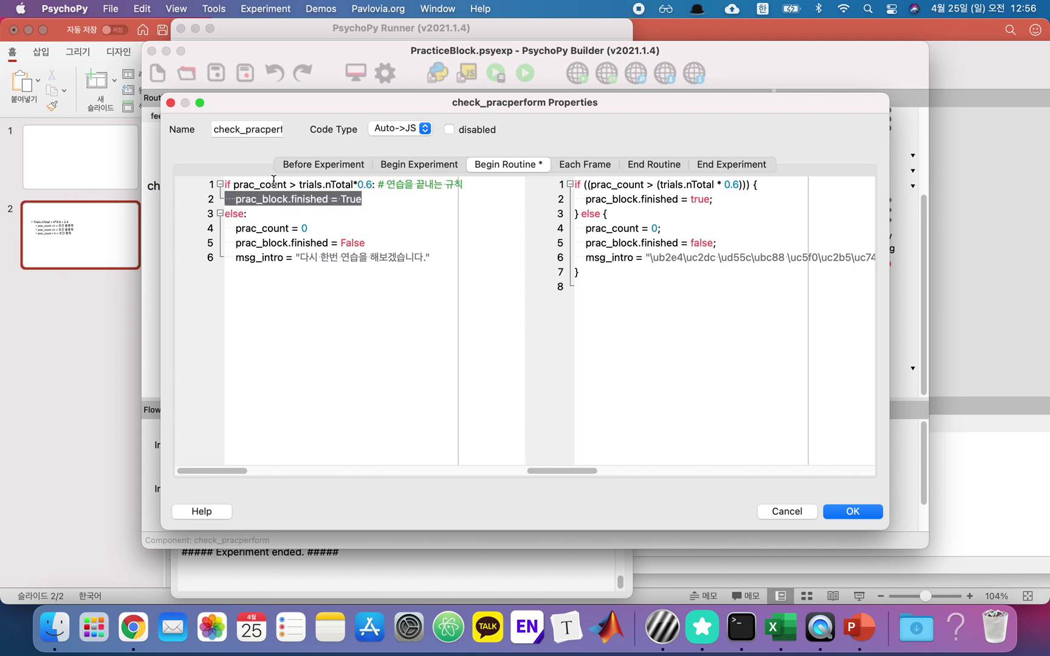
{"action": "left_click", "coordinate": [372, 208]}
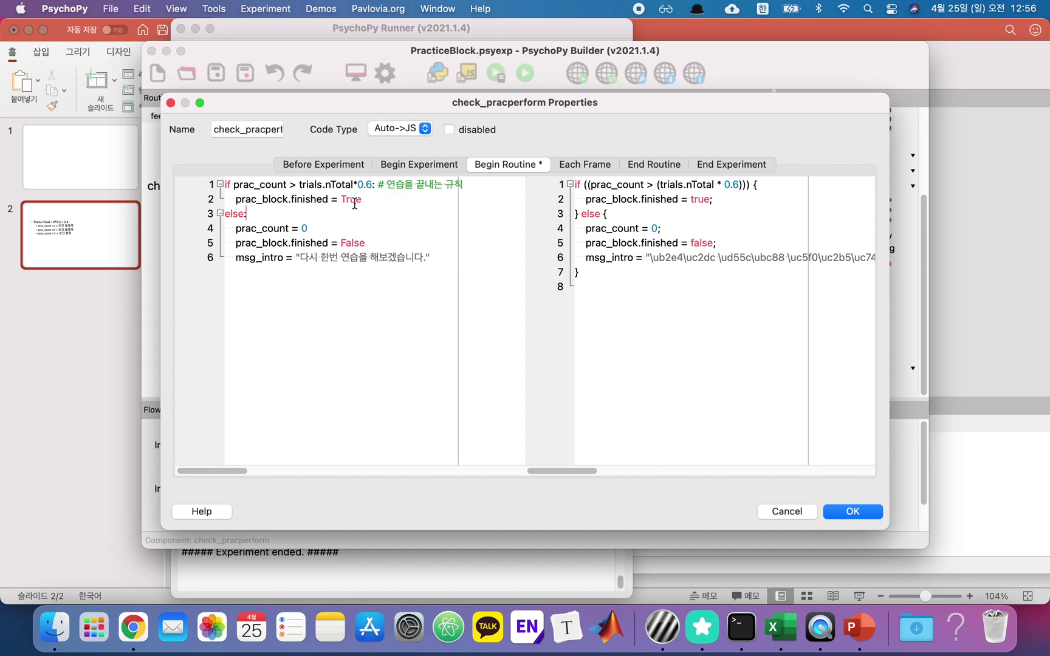
{"action": "left_click_drag", "start_coordinate": [378, 184], "coordinate": [463, 184]}
- Add the comment "# 조건을 충족시키지 못 했을 때" after else: in the code
{"action": "left_click", "coordinate": [327, 217]}
{"action": "key", "text": "super+v"}
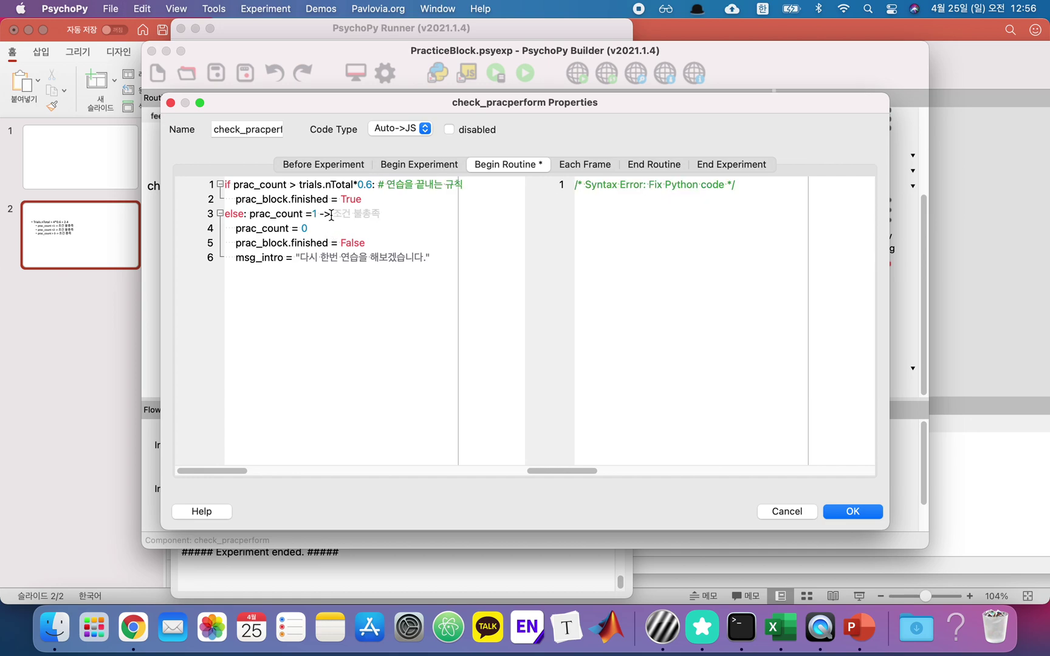
{"action": "left_click_drag", "start_coordinate": [414, 216], "coordinate": [251, 213]}
{"action": "type", "text": "#"}
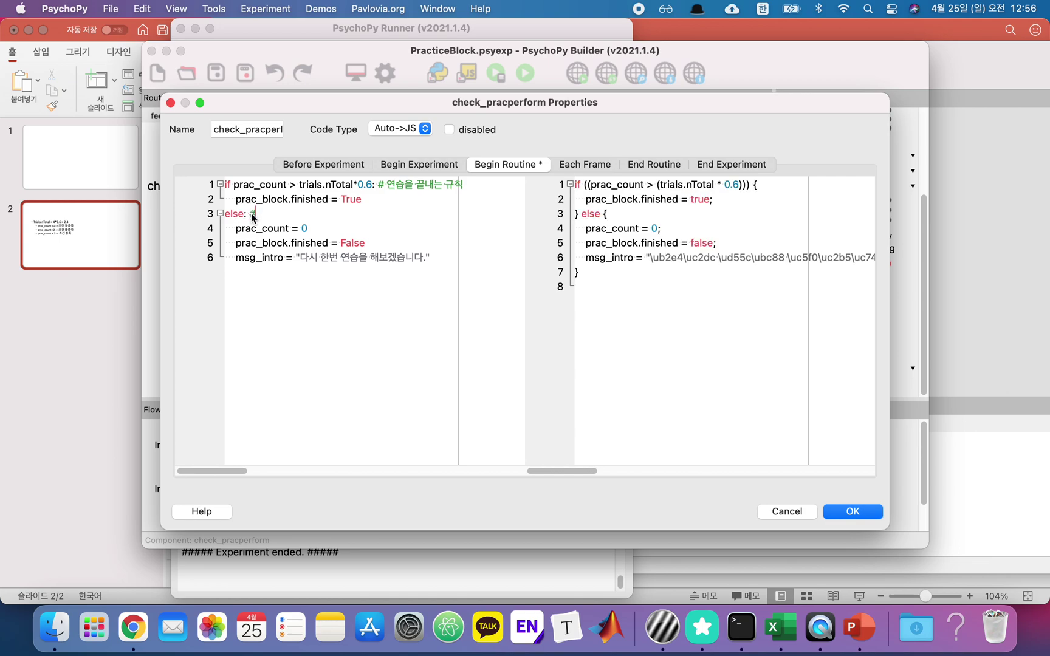
{"action": "key", "text": "ctrl+space"}
{"action": "key", "text": "ctrl+space"}
{"action": "type", "text": "조건을 충족시키지 못 했을 때"}
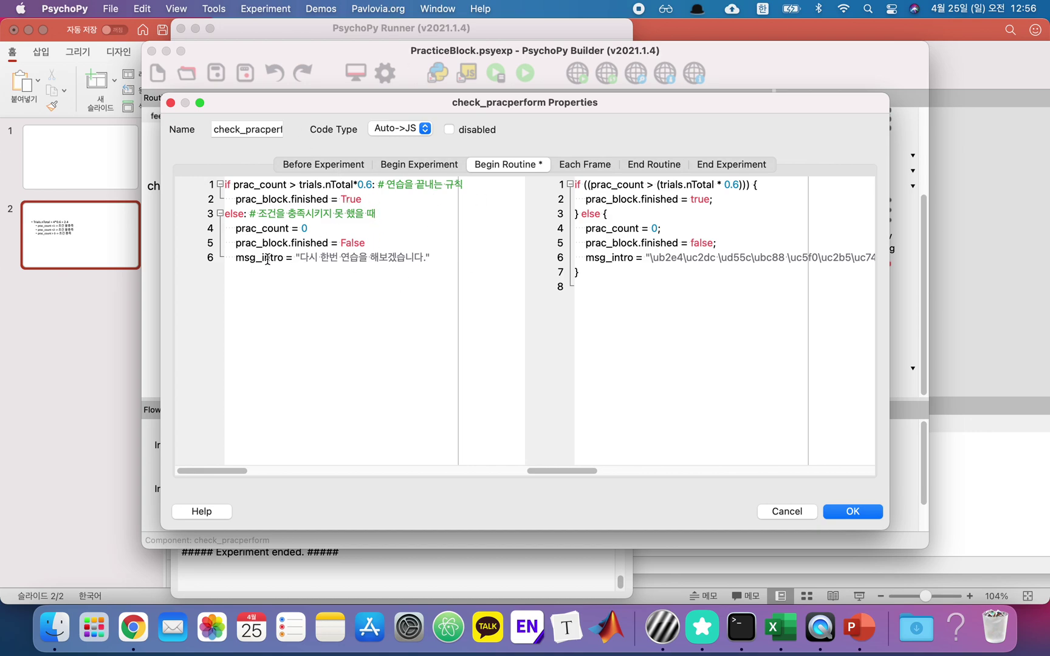
- Comment out the prac_block.finished = False line and restore it
{"action": "left_click_drag", "start_coordinate": [231, 245], "coordinate": [389, 247]}
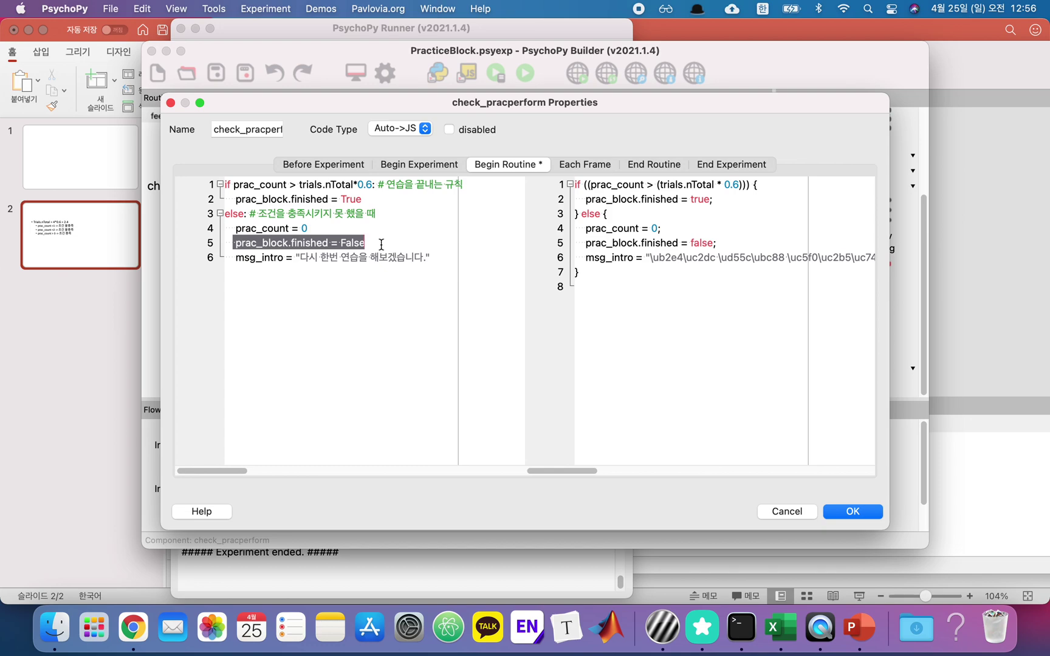
{"action": "left_click", "coordinate": [235, 243]}
{"action": "type", "text": "#"}
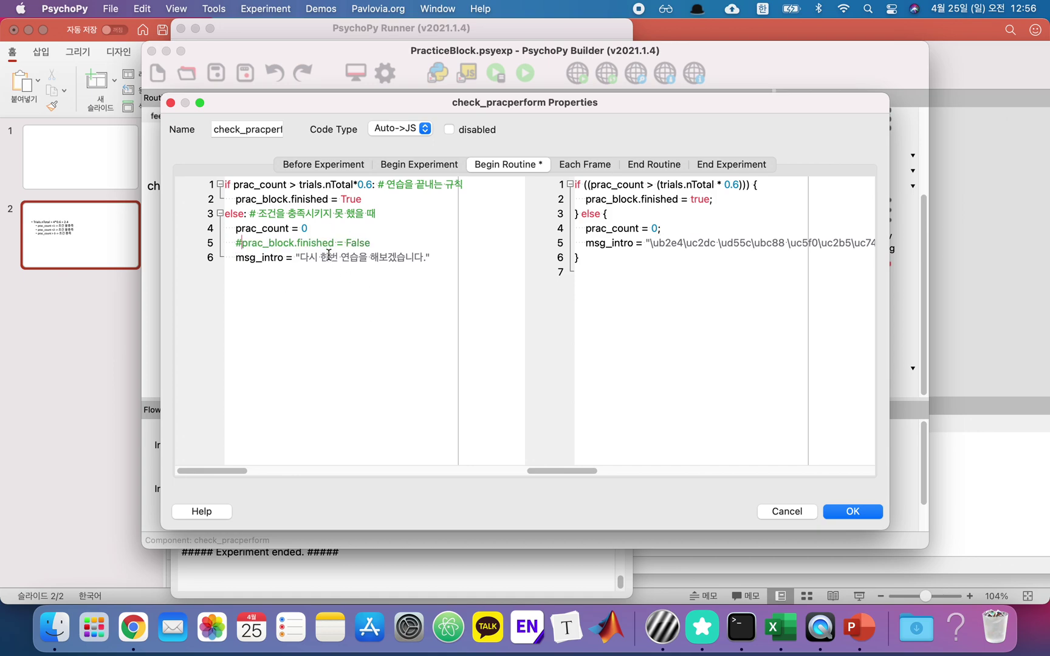
{"action": "key", "text": "BackSpace"}
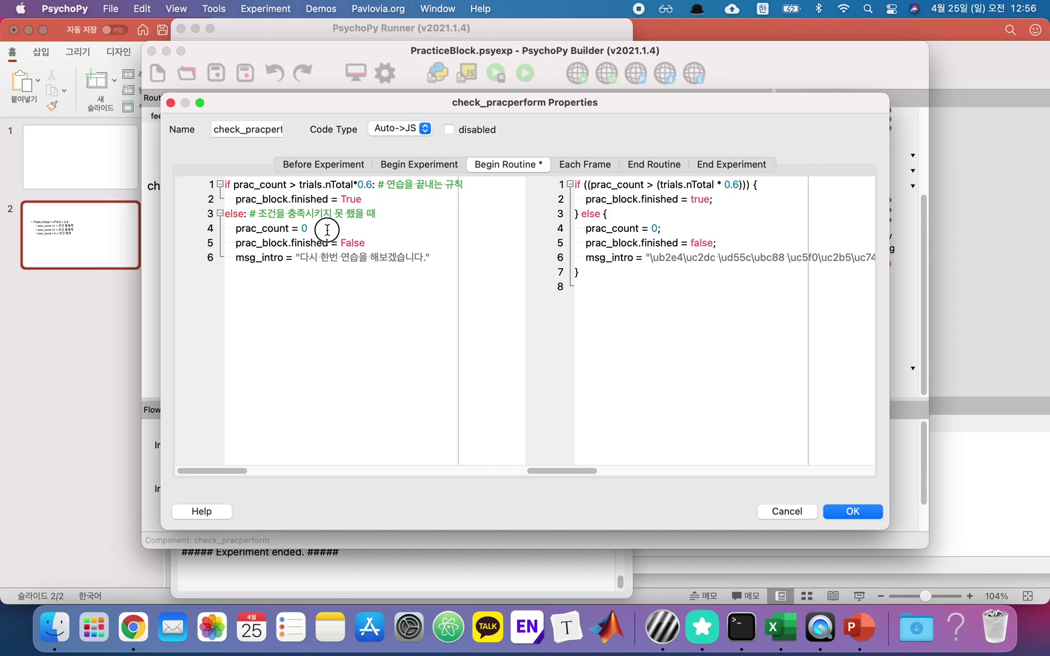
- Try to move the prac_count = 0 line below prac_block.finished = False, and discard the dialog's edits
{"action": "left_click", "coordinate": [191, 229]}
{"action": "key", "text": "BackSpace"}
{"action": "key", "text": "BackSpace"}
{"action": "key", "text": "Down"}
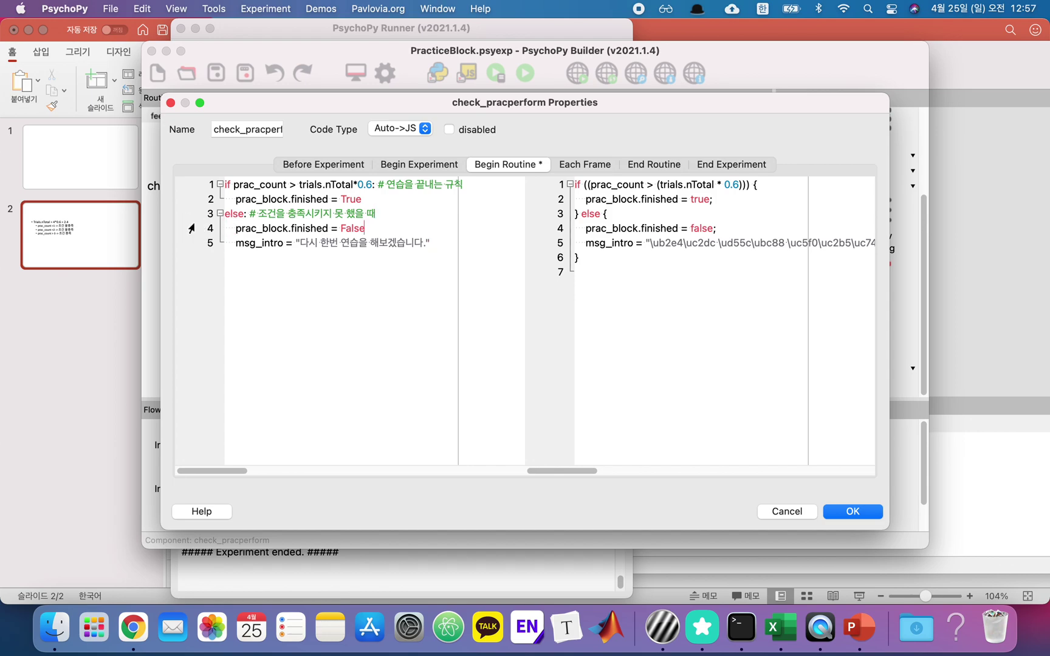
{"action": "key", "text": "Return"}
{"action": "type", "text": "prac_count =1 -> 조건 불충족"}
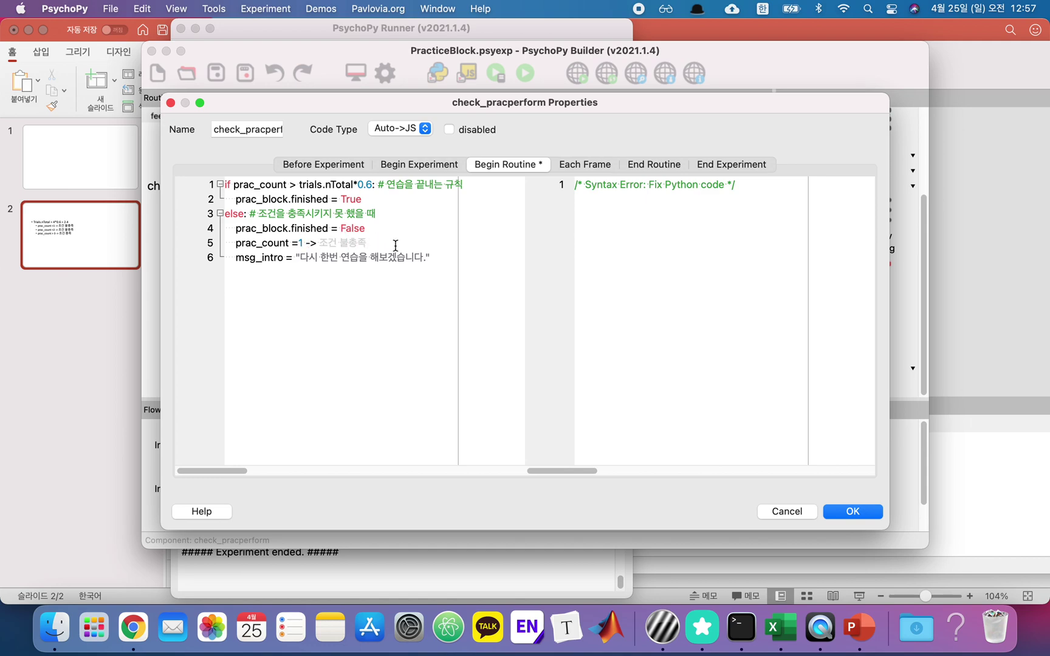
{"action": "left_click", "coordinate": [786, 512]}
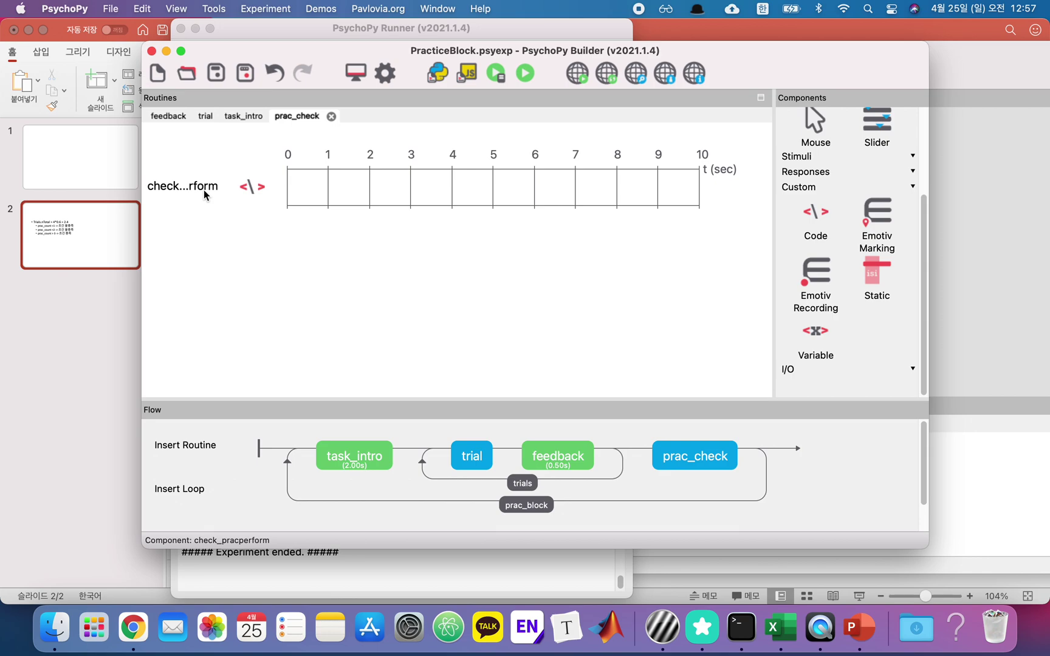
- Reopen check_pracperform and examine the prac_count = 0 reset in the else branch against the trials.nTotal condition
{"action": "left_click", "coordinate": [204, 191]}
{"action": "triple_click", "coordinate": [278, 228]}
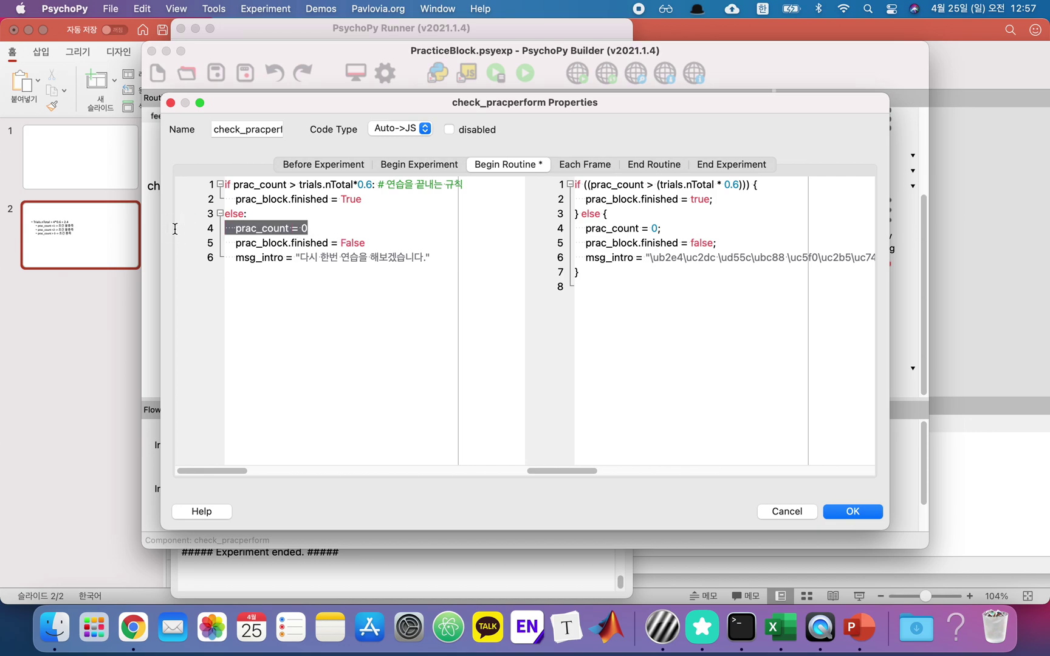
{"action": "left_click", "coordinate": [309, 232]}
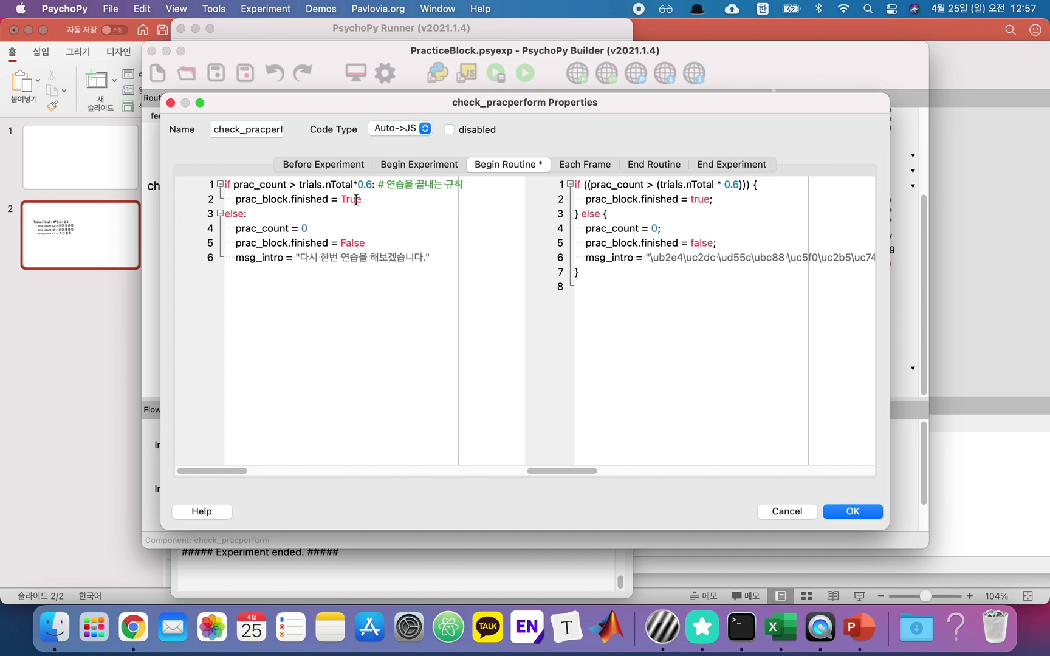
{"action": "double_click", "coordinate": [260, 229]}
{"action": "left_click_drag", "start_coordinate": [303, 184], "coordinate": [492, 179]}
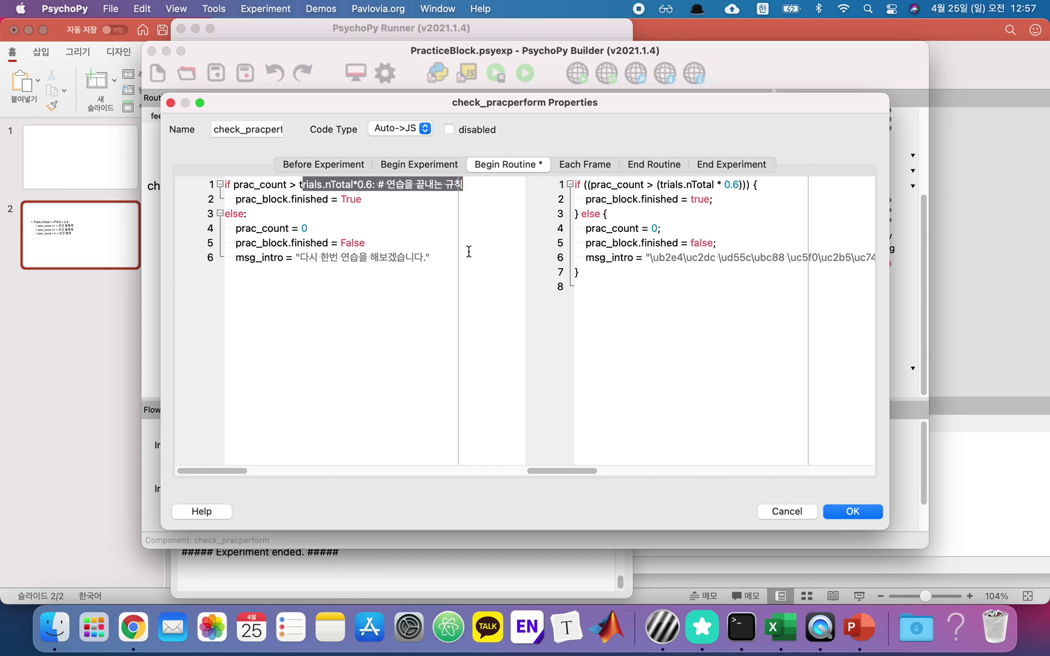
{"action": "key", "text": "super+a"}
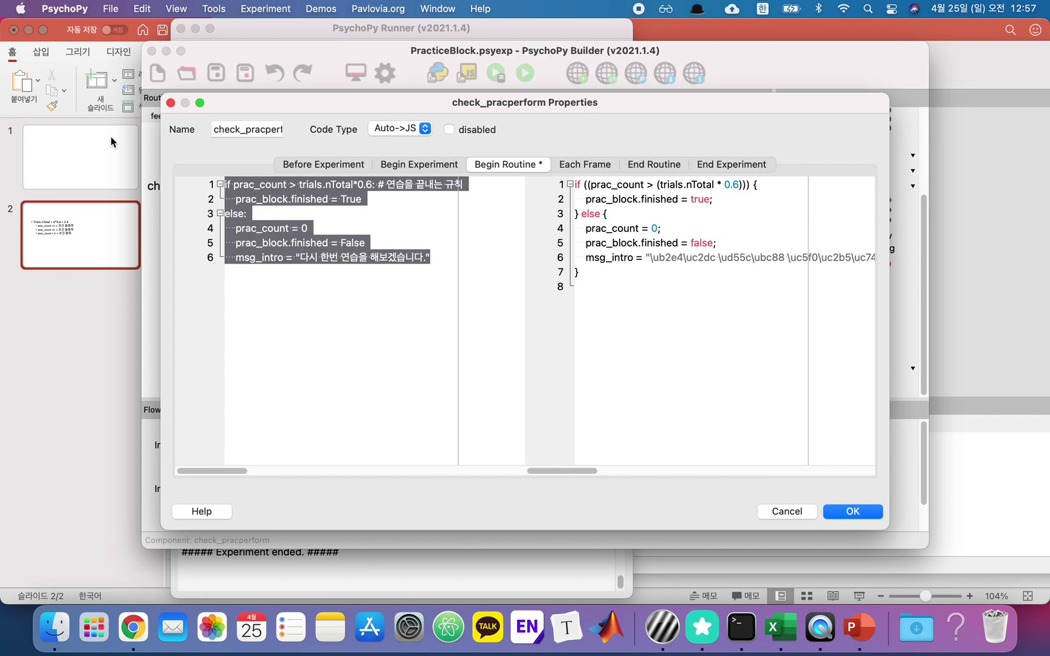
{"action": "double_click", "coordinate": [258, 227]}
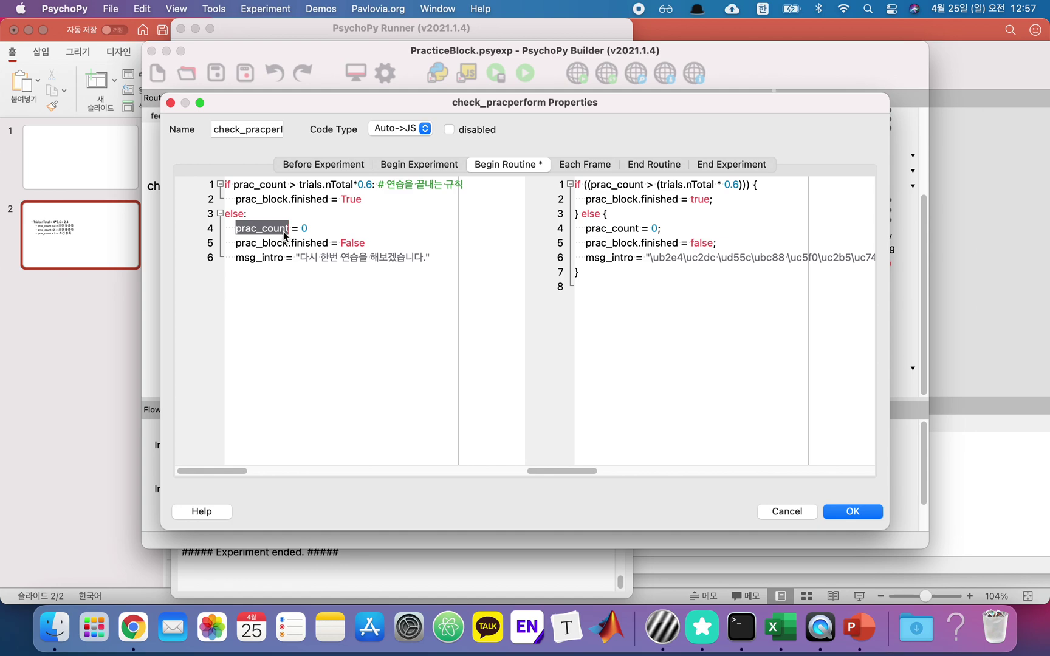
{"action": "left_click_drag", "start_coordinate": [302, 185], "coordinate": [354, 189]}
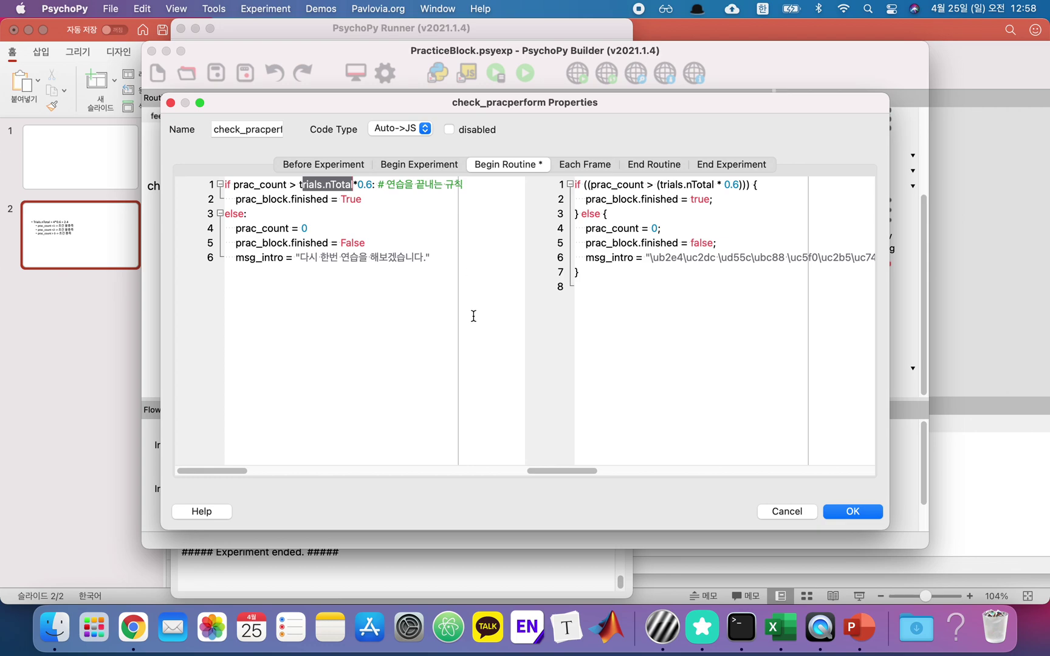
- Review the complete if/else block and examine the nTotal attribute of trials in the condition
{"action": "left_click_drag", "start_coordinate": [452, 278], "coordinate": [170, 201]}
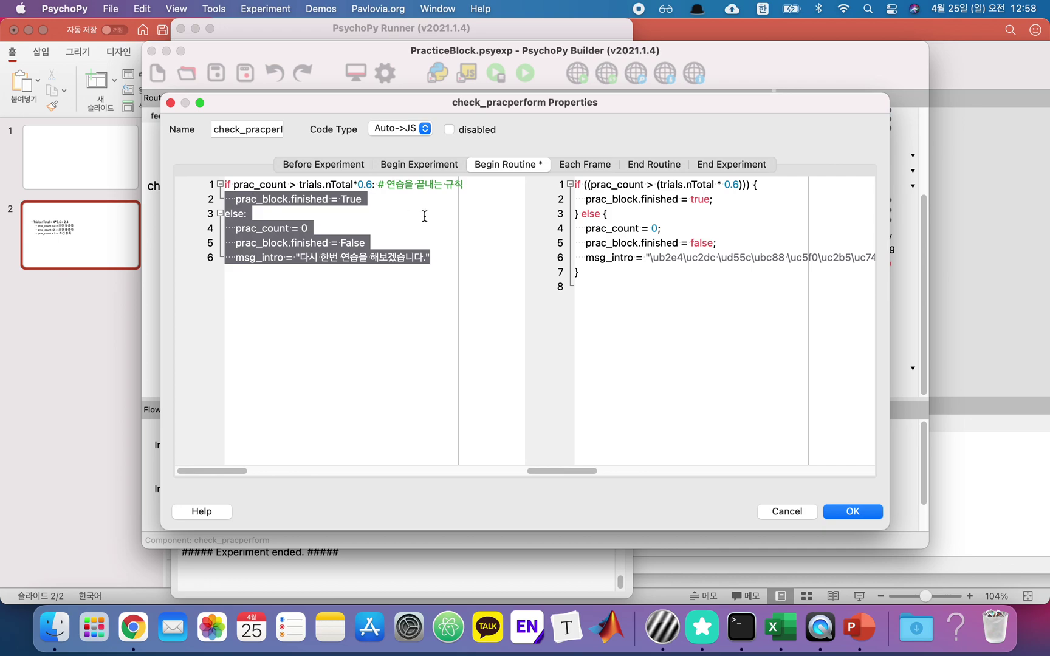
{"action": "left_click", "coordinate": [458, 222]}
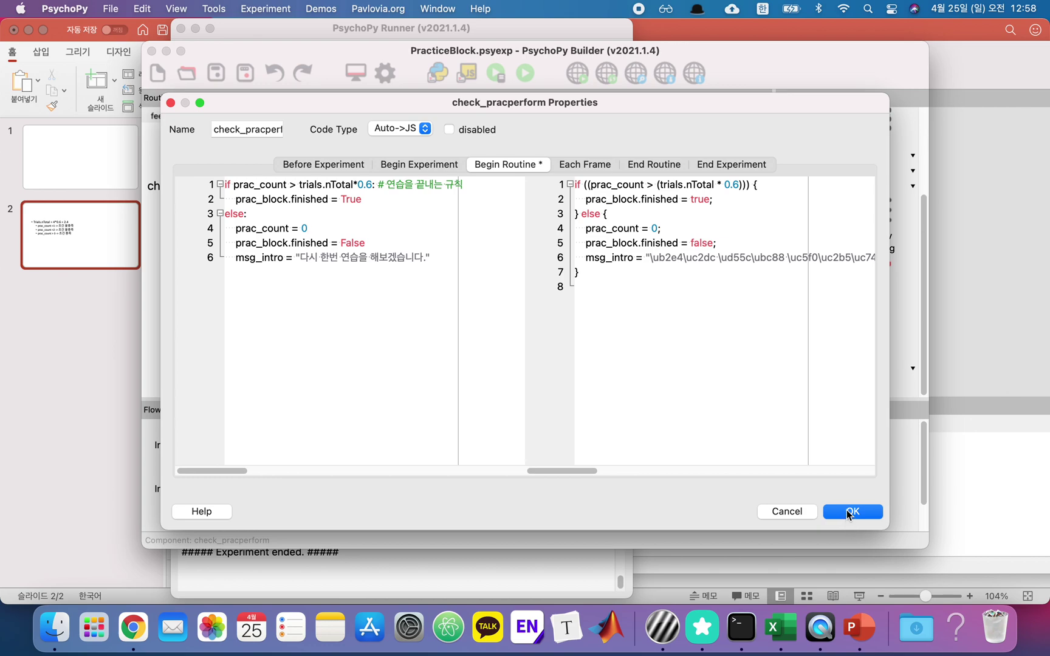
{"action": "left_click_drag", "start_coordinate": [465, 263], "coordinate": [141, 117]}
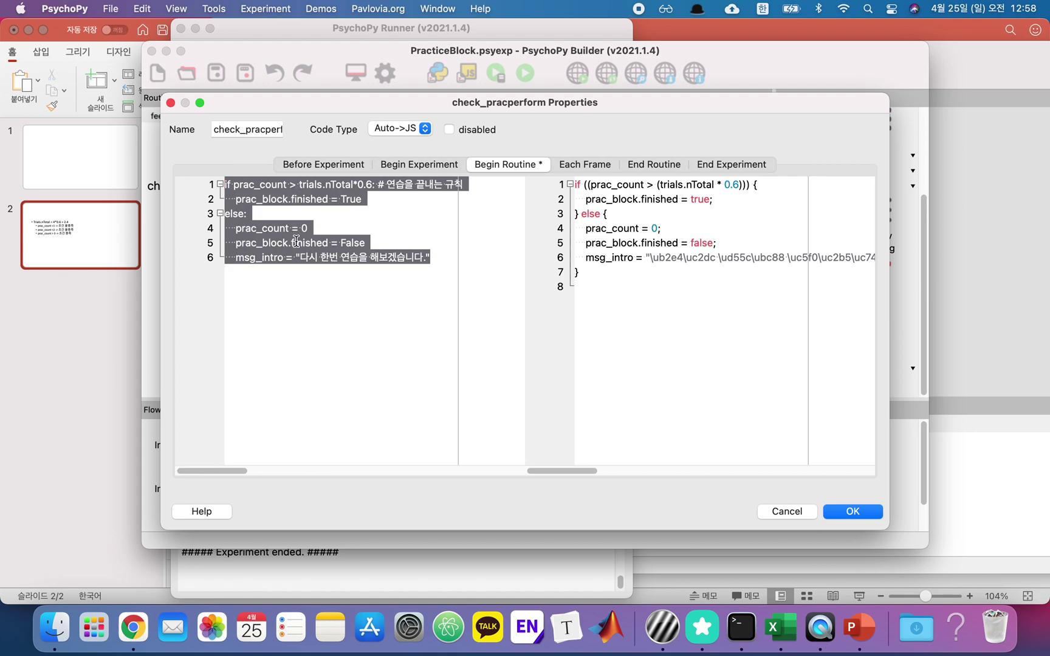
{"action": "left_click", "coordinate": [343, 268]}
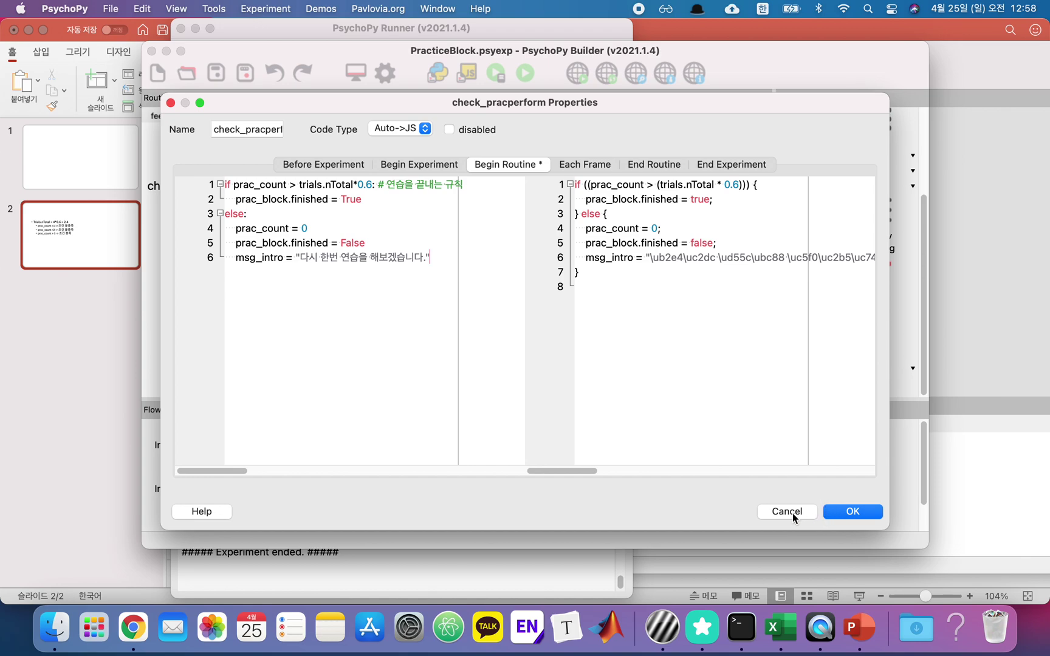
{"action": "left_click_drag", "start_coordinate": [299, 184], "coordinate": [331, 188]}
{"action": "left_click", "coordinate": [354, 185]}
{"action": "left_click", "coordinate": [346, 188]}
{"action": "double_click", "coordinate": [347, 187]}
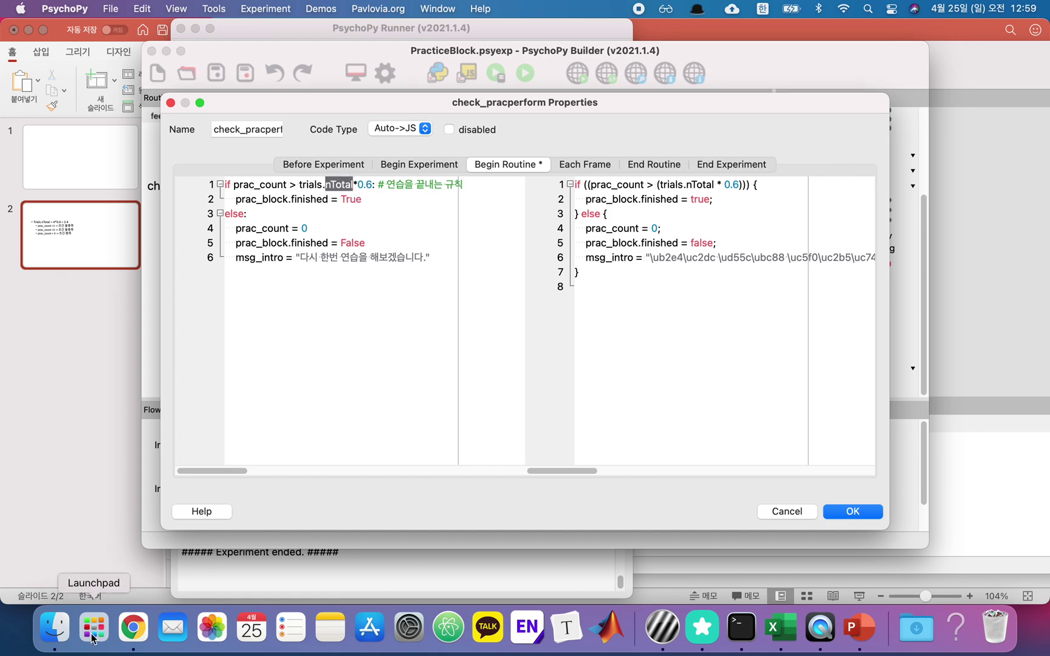
- Switch to Finder and open _PracticeBlock_2021_Apr_25_0048.csv from the PracticeBlock data folder in Excel
{"action": "left_click", "coordinate": [54, 628]}
{"action": "left_click", "coordinate": [646, 96]}
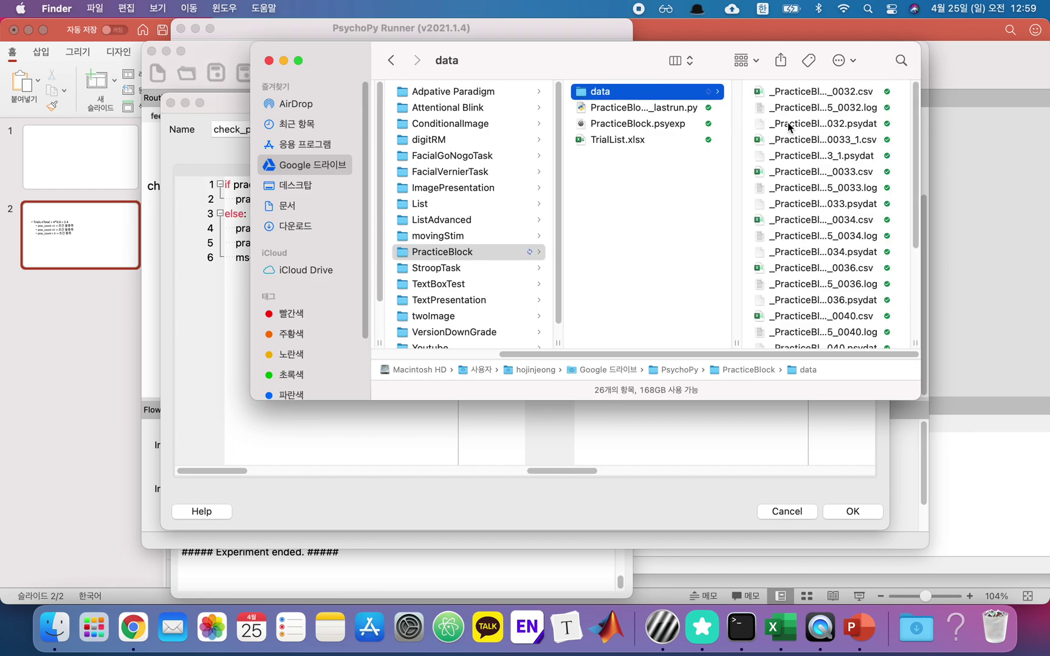
{"action": "scroll", "coordinate": [829, 291], "scroll_direction": "down", "scroll_amount": 3}
{"action": "double_click", "coordinate": [821, 302]}
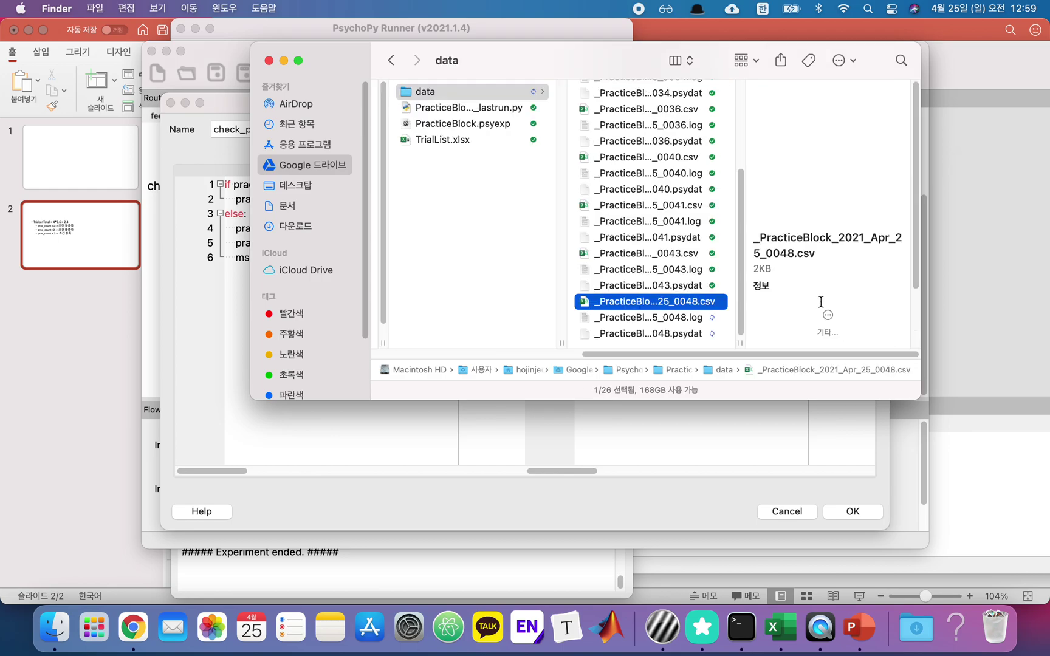
- Examine the prac_block and trials column headers in the results sheet, and close the workbook
{"action": "left_click", "coordinate": [350, 241]}
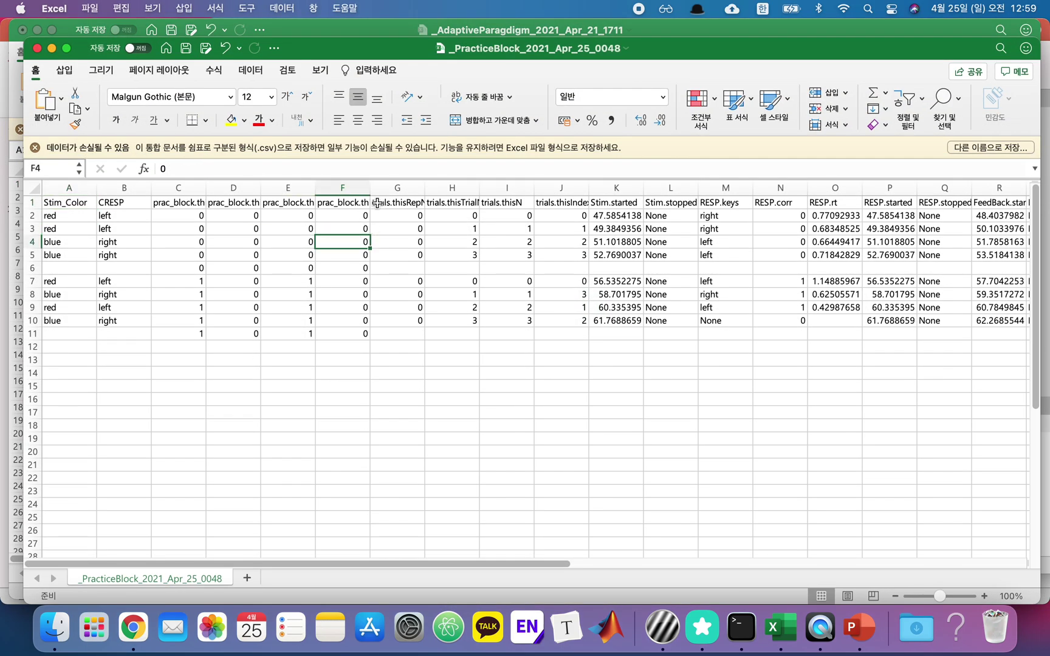
{"action": "left_click", "coordinate": [340, 205]}
{"action": "left_click", "coordinate": [270, 204]}
{"action": "left_click", "coordinate": [227, 204]}
{"action": "left_click", "coordinate": [185, 205]}
{"action": "left_click", "coordinate": [289, 203]}
{"action": "left_click", "coordinate": [343, 205]}
{"action": "left_click", "coordinate": [376, 204]}
{"action": "left_click", "coordinate": [492, 204]}
{"action": "left_click", "coordinate": [551, 206]}
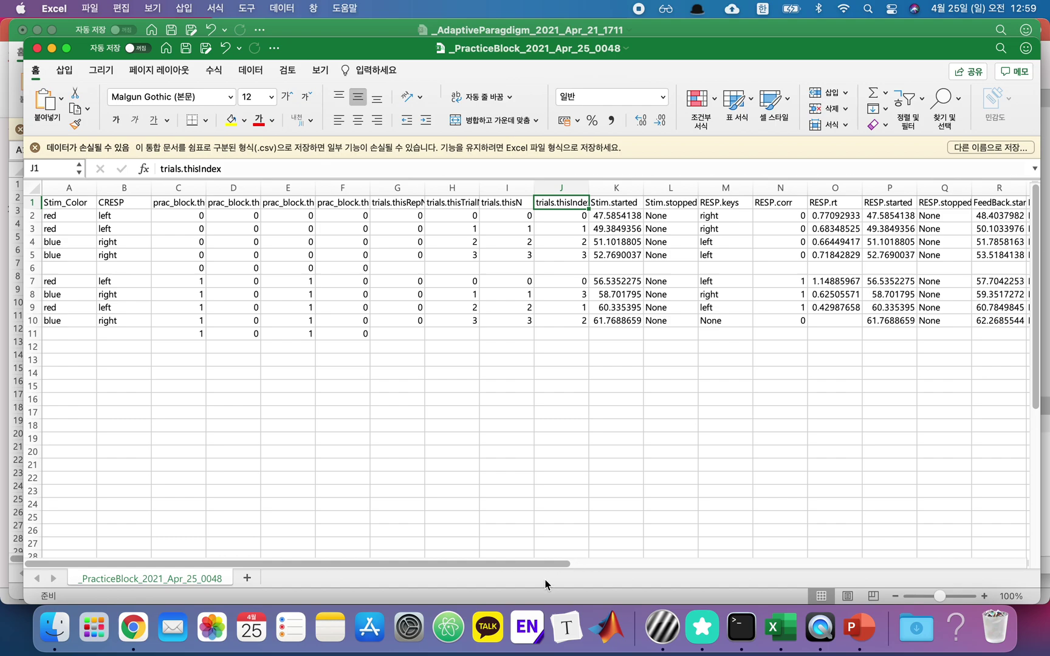
{"action": "left_click_drag", "start_coordinate": [539, 563], "coordinate": [213, 586]}
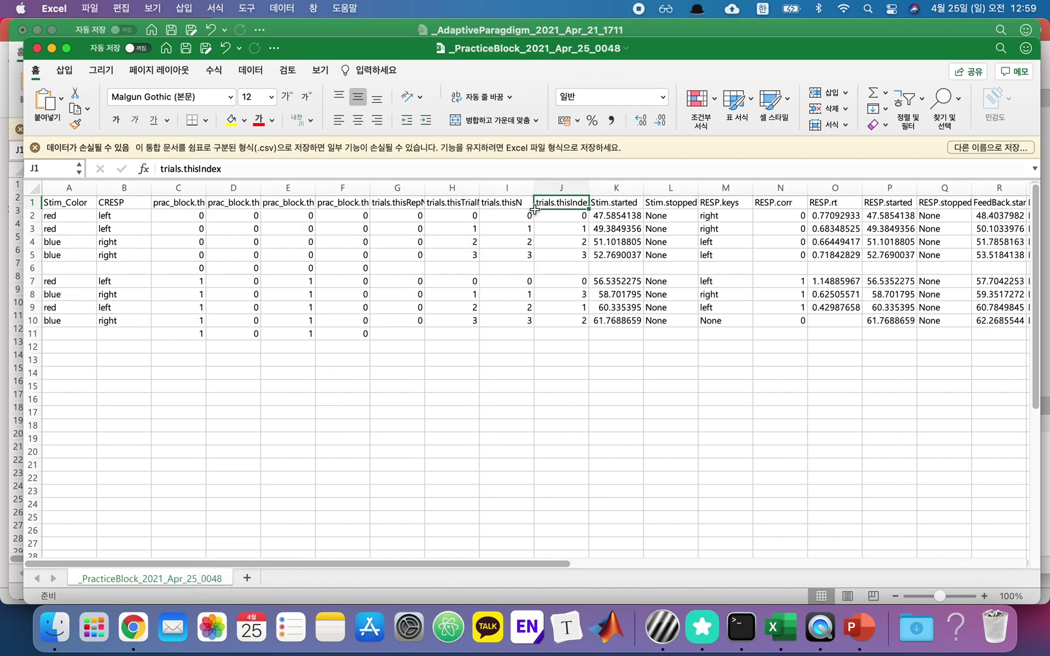
{"action": "left_click", "coordinate": [37, 48]}
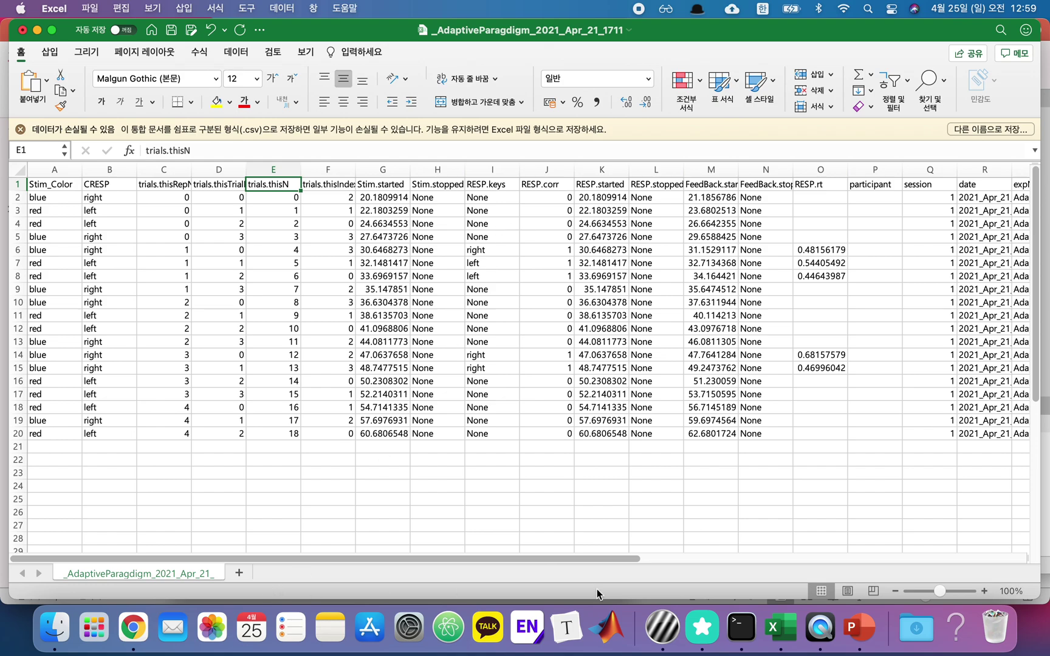
- Switch to Excel and close the _AdaptiveParagdigm_2021_Apr_21_1711 workbook without saving its changes
{"action": "left_click", "coordinate": [664, 641]}
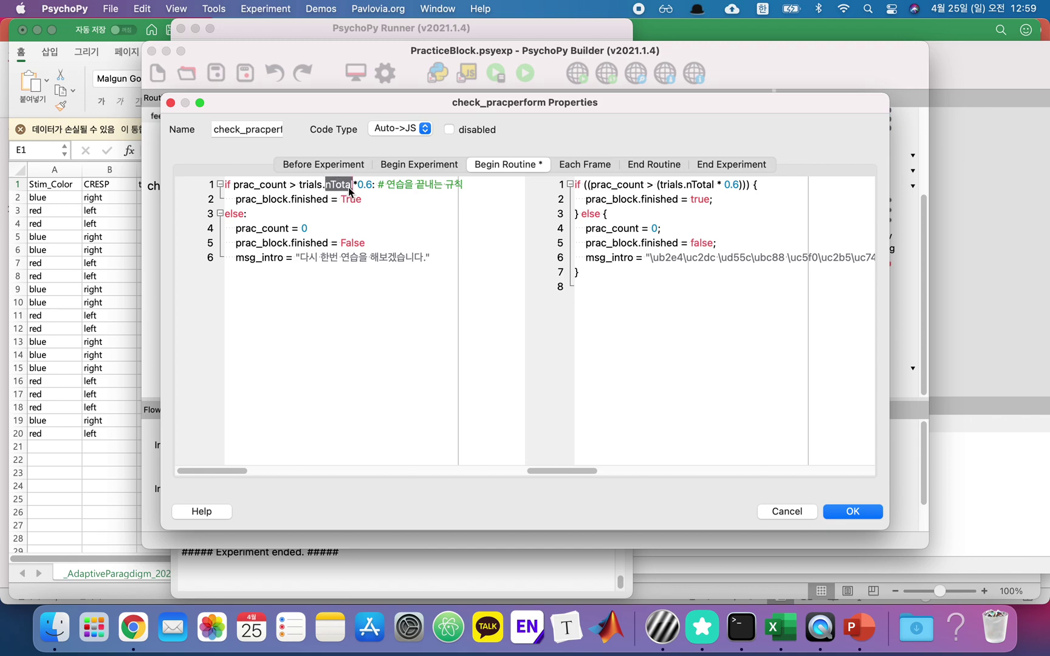
{"action": "left_click", "coordinate": [2, 241]}
{"action": "left_click", "coordinate": [55, 629]}
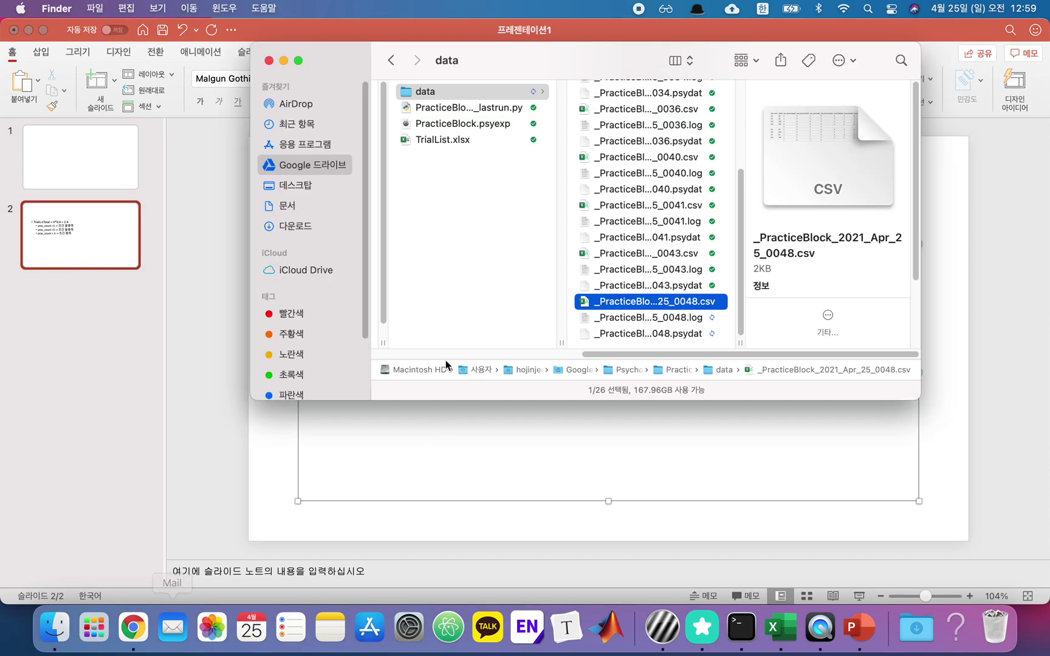
{"action": "left_click", "coordinate": [784, 629]}
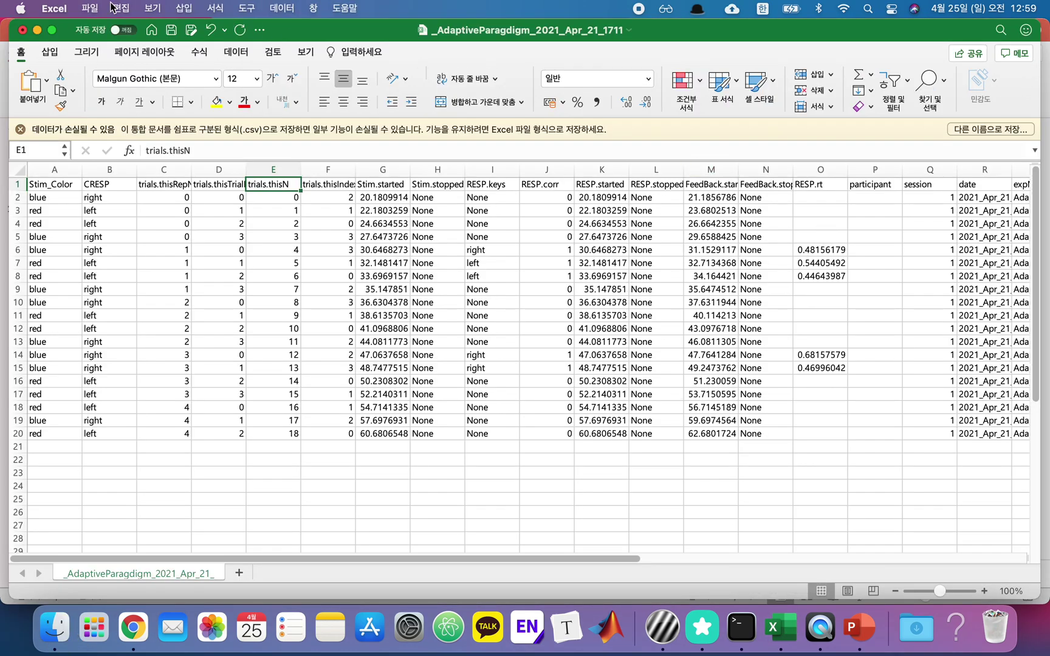
{"action": "left_click", "coordinate": [22, 30]}
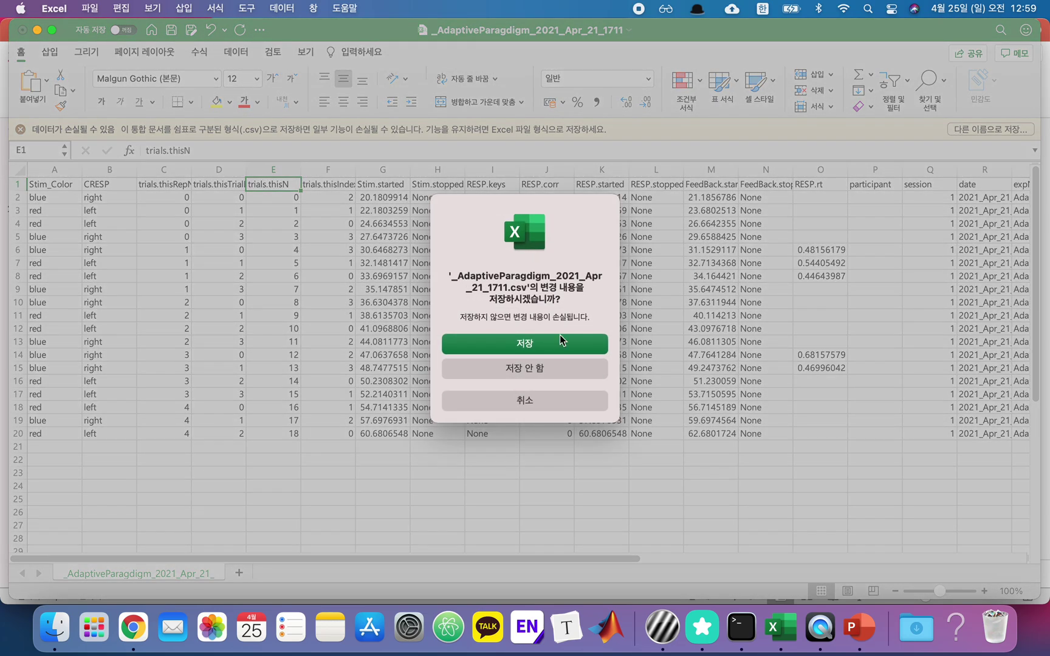
{"action": "left_click", "coordinate": [544, 368]}
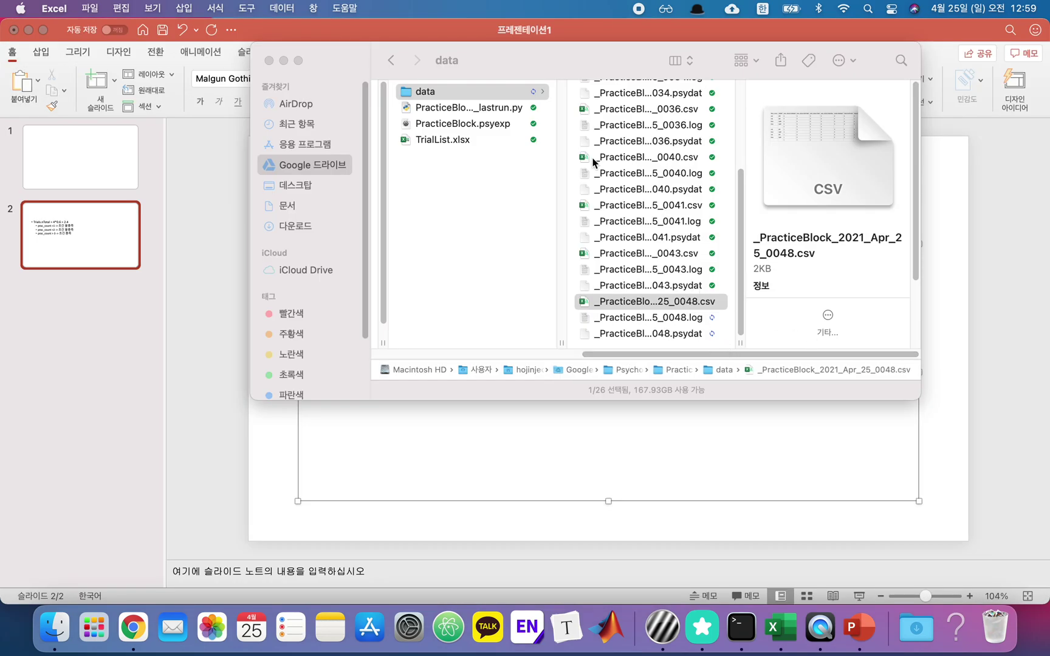
- Switch back to PsychoPy, review the whole if/else block of check_pracperform and accept its properties
{"action": "left_click", "coordinate": [226, 262]}
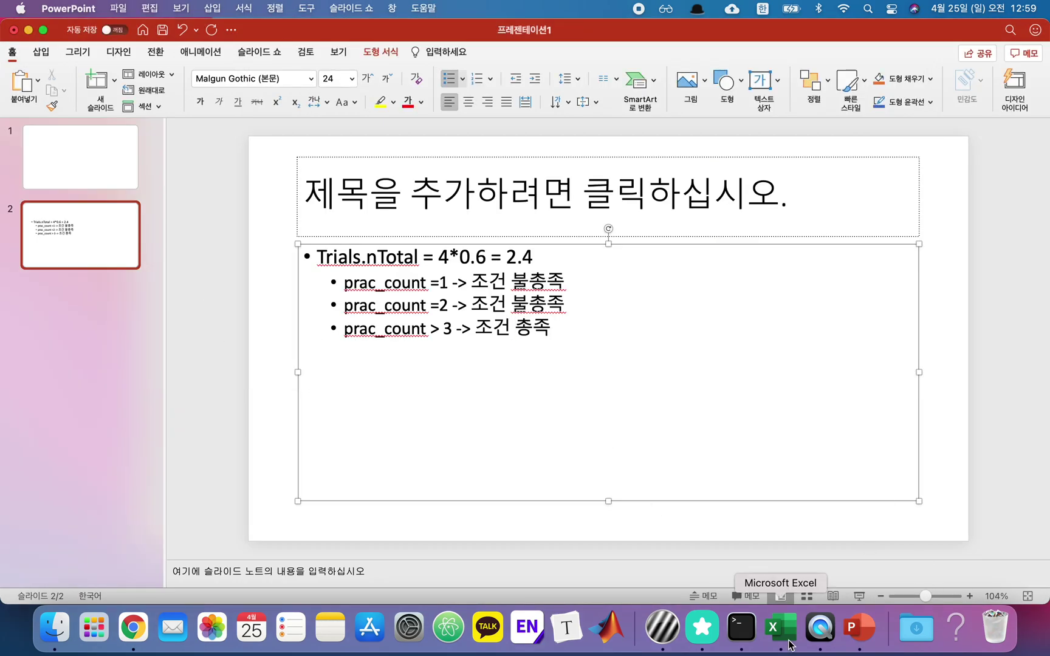
{"action": "left_click", "coordinate": [661, 629]}
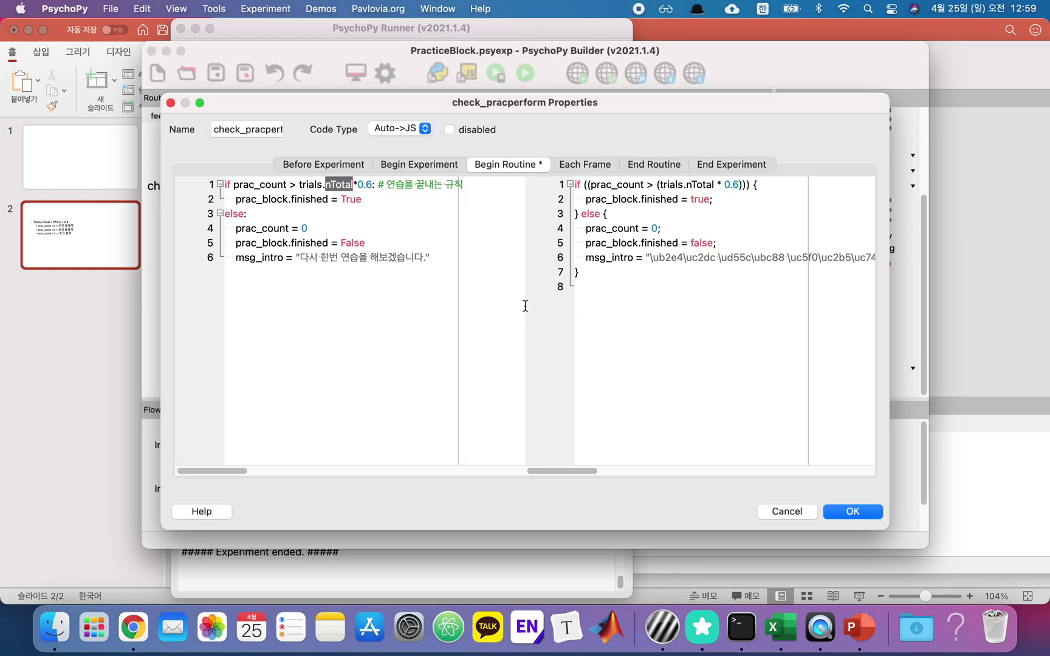
{"action": "left_click_drag", "start_coordinate": [452, 265], "coordinate": [180, 189]}
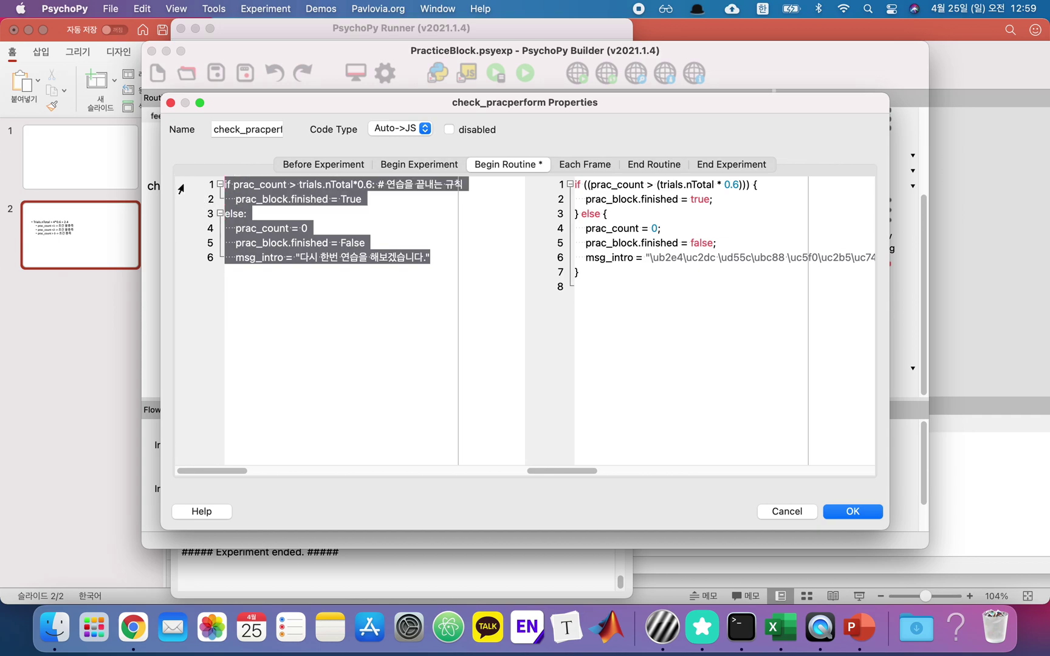
{"action": "left_click", "coordinate": [840, 513]}
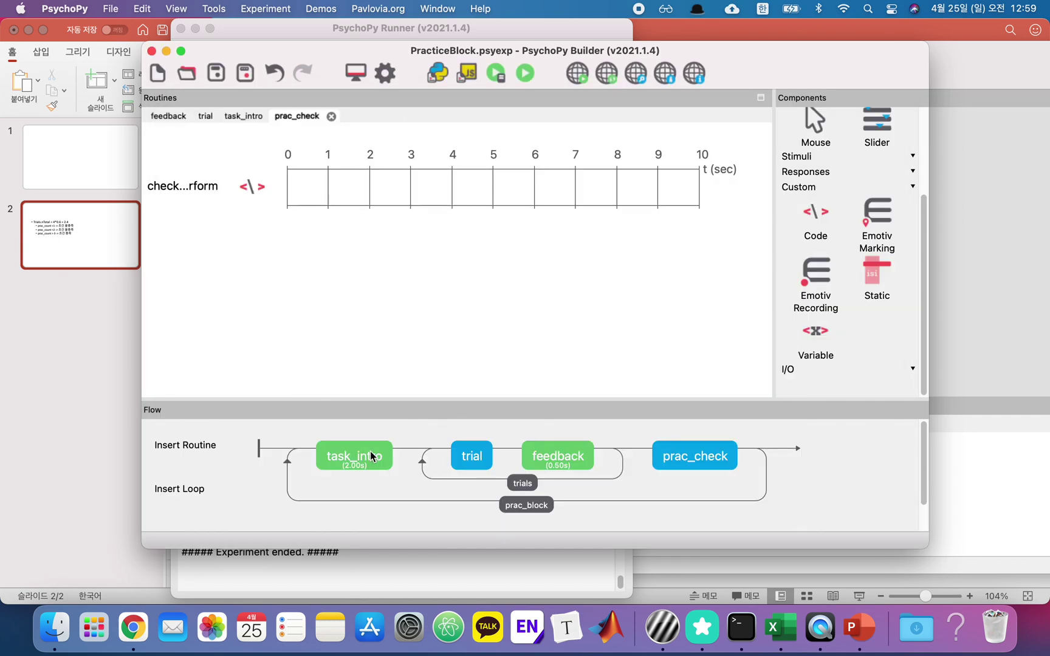
- Examine the task_intro instruction's $msg_intro text and its set every repeat option, leaving the properties without changes
{"action": "left_click", "coordinate": [371, 455]}
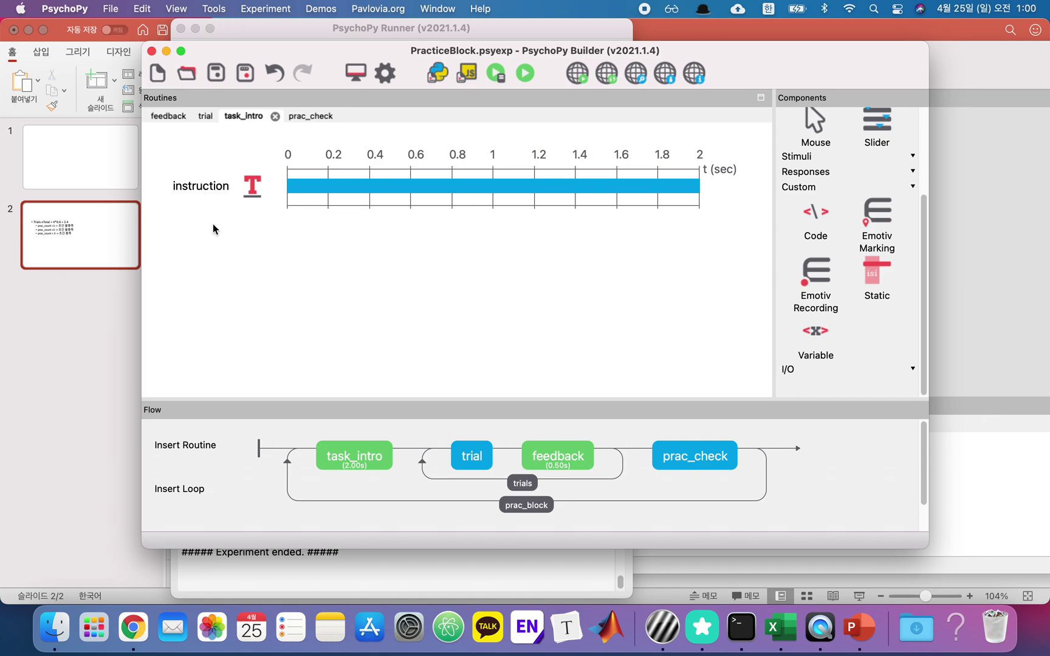
{"action": "double_click", "coordinate": [189, 193]}
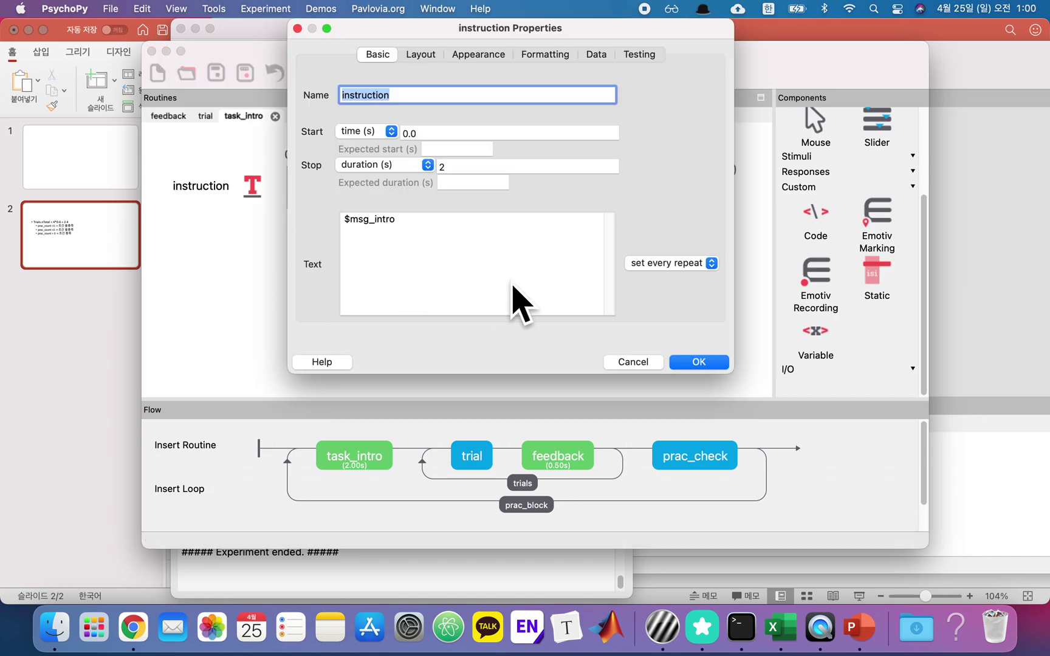
{"action": "triple_click", "coordinate": [409, 251]}
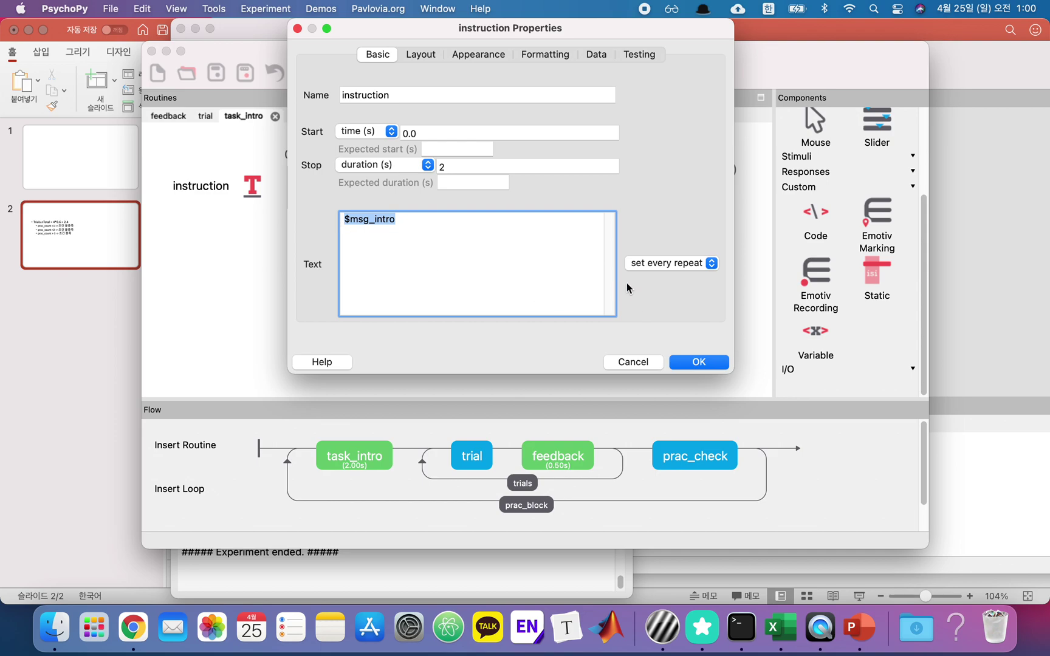
{"action": "left_click", "coordinate": [648, 267]}
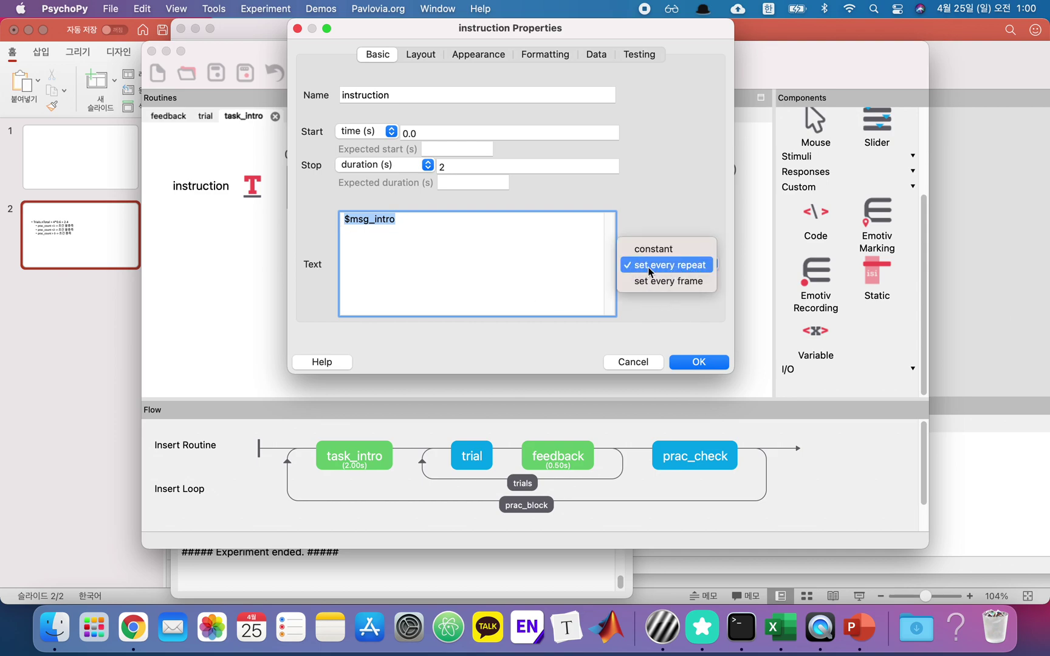
{"action": "left_click", "coordinate": [667, 272]}
{"action": "left_click", "coordinate": [347, 229]}
{"action": "double_click", "coordinate": [347, 229]}
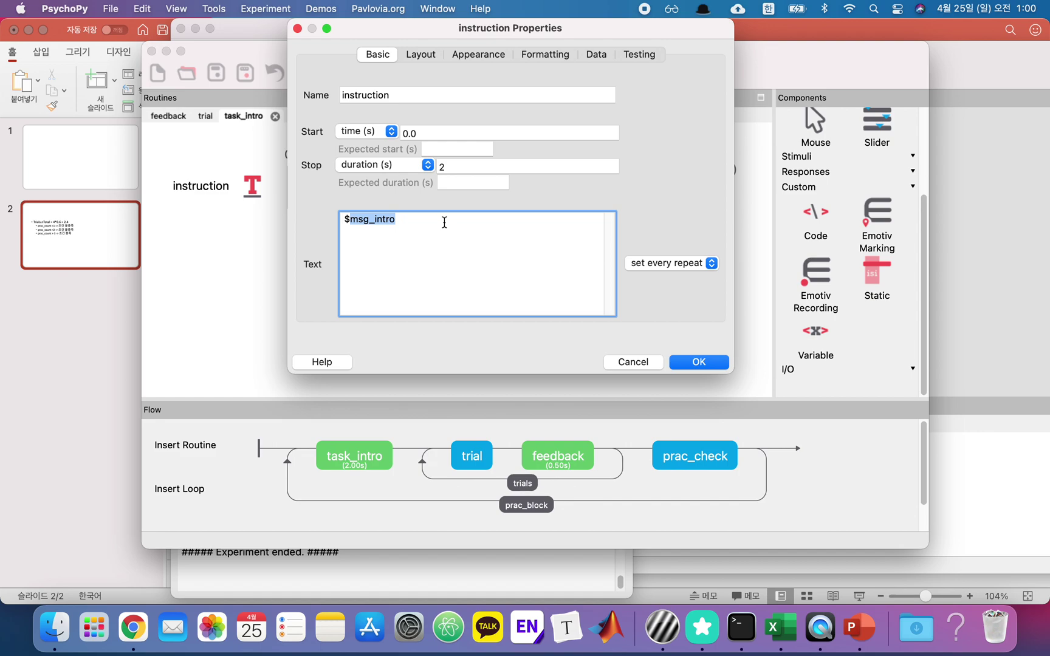
{"action": "left_click", "coordinate": [629, 367]}
- Open code_2 in the trial routine and examine the prac_count and msg_intro definitions in its Begin Experiment code
{"action": "left_click", "coordinate": [467, 460]}
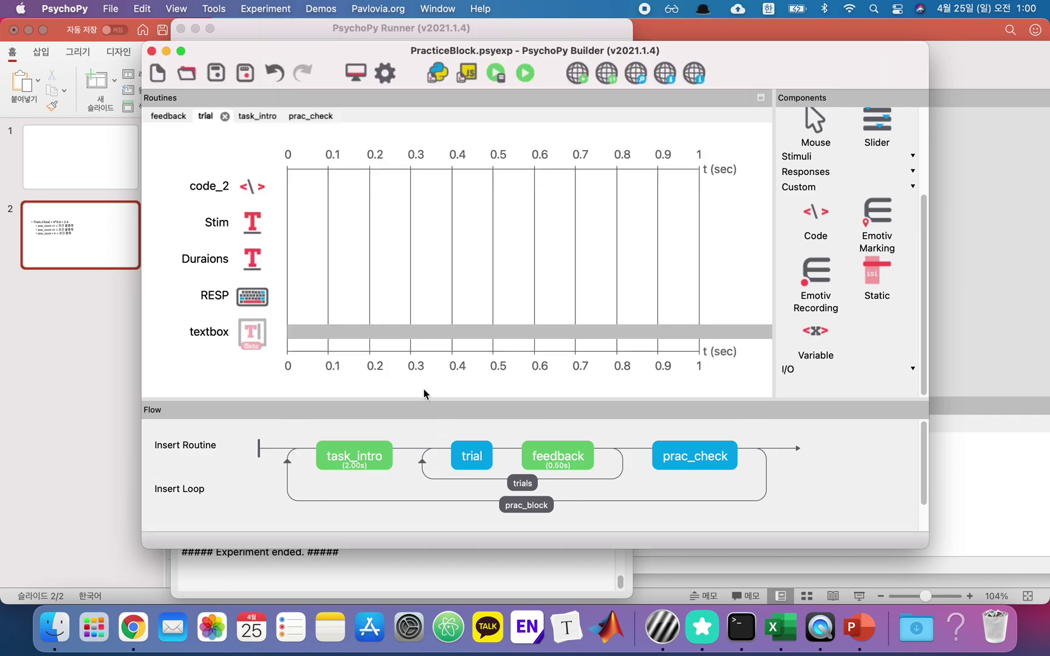
{"action": "left_click", "coordinate": [215, 201]}
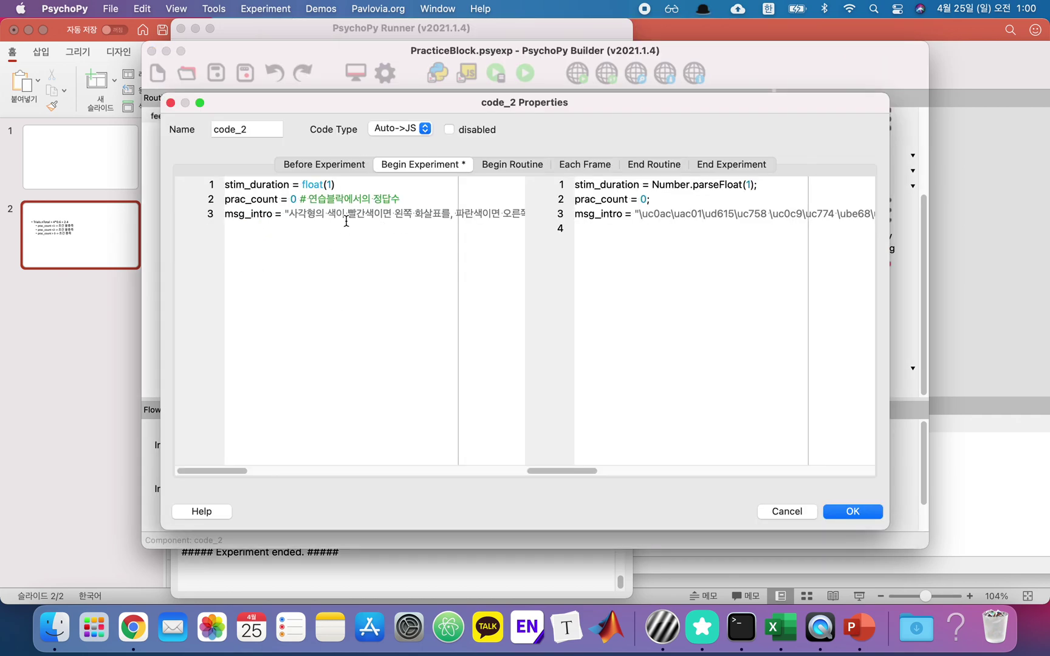
{"action": "left_click_drag", "start_coordinate": [228, 196], "coordinate": [614, 222]}
{"action": "left_click_drag", "start_coordinate": [257, 475], "coordinate": [192, 477]}
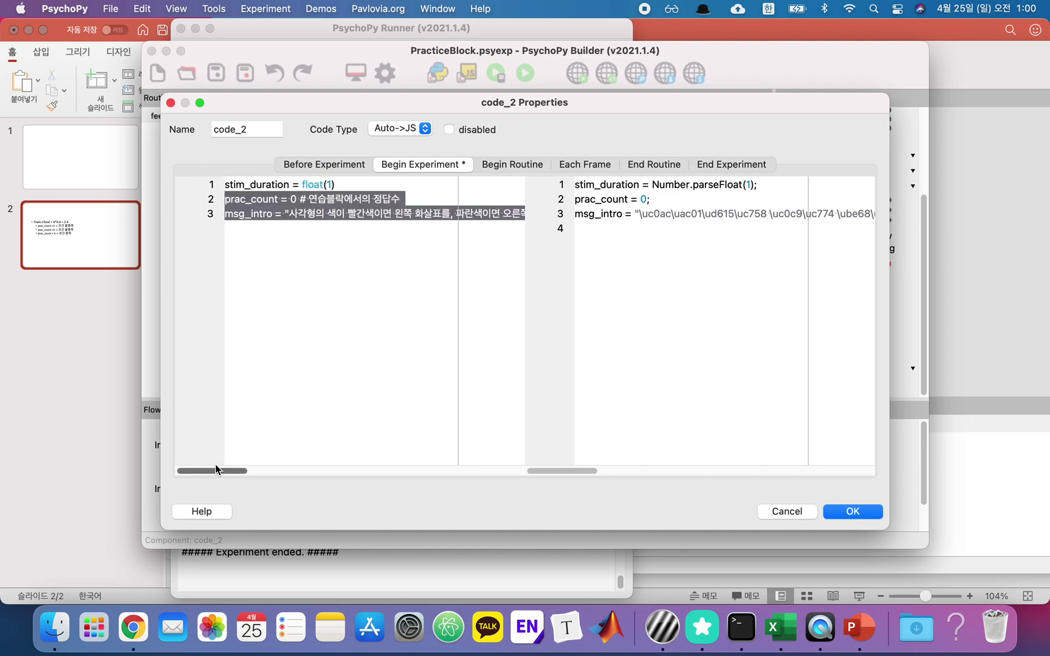
{"action": "key", "text": "Right"}
{"action": "key", "text": "Up"}
{"action": "key", "text": "Up"}
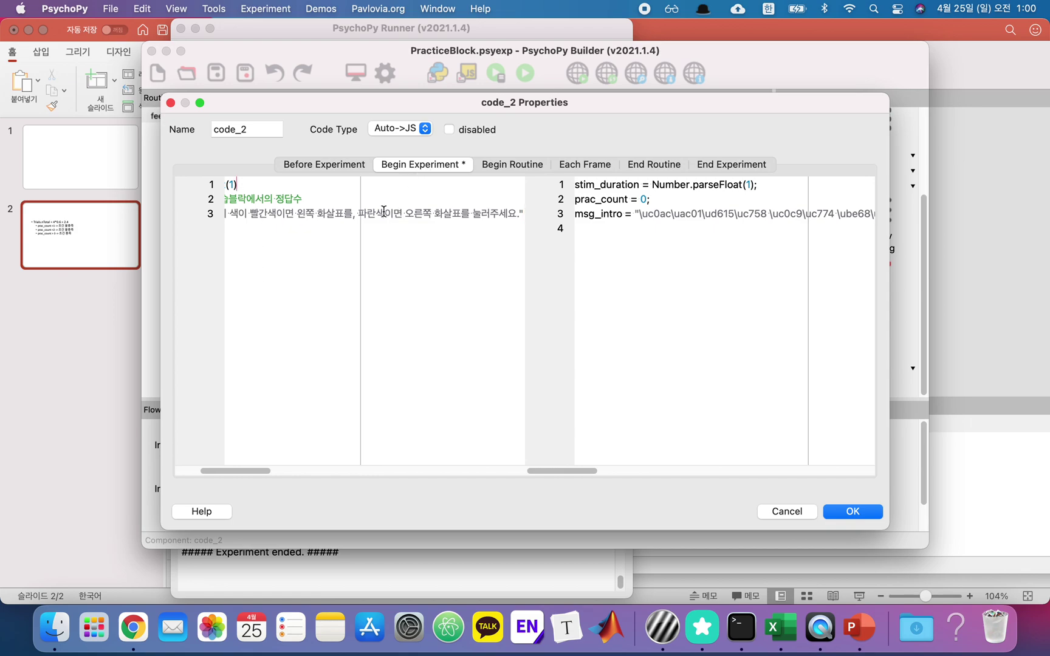
{"action": "left_click_drag", "start_coordinate": [304, 214], "coordinate": [100, 210]}
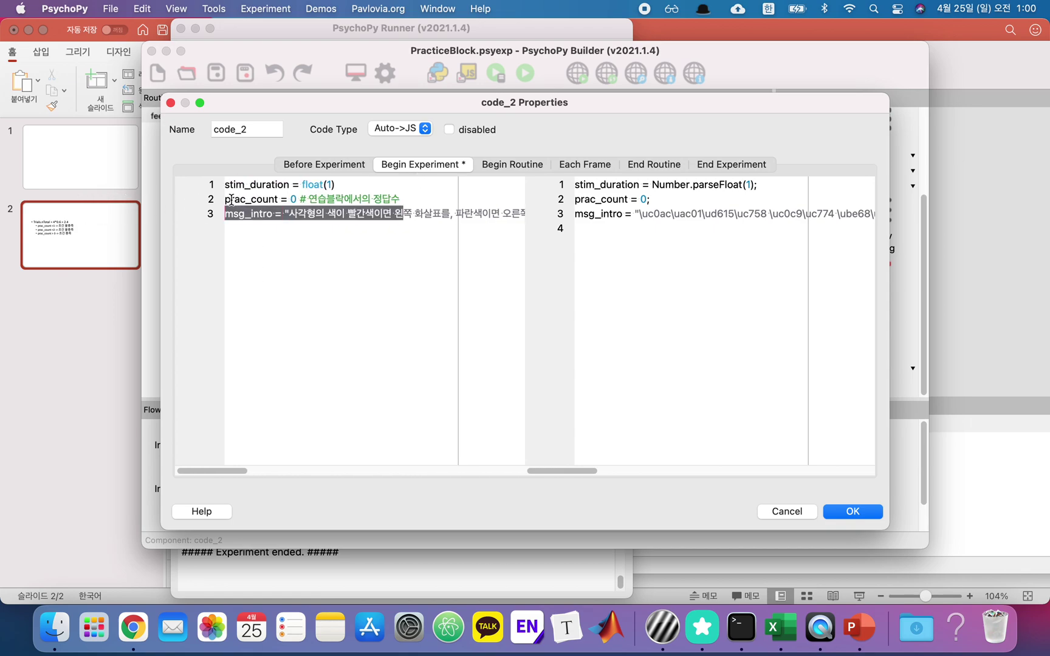
- Comment out the prac_count and msg_intro lines in code_2's Begin Experiment code and accept the change
{"action": "left_click", "coordinate": [262, 202]}
{"action": "type", "text": "#"}
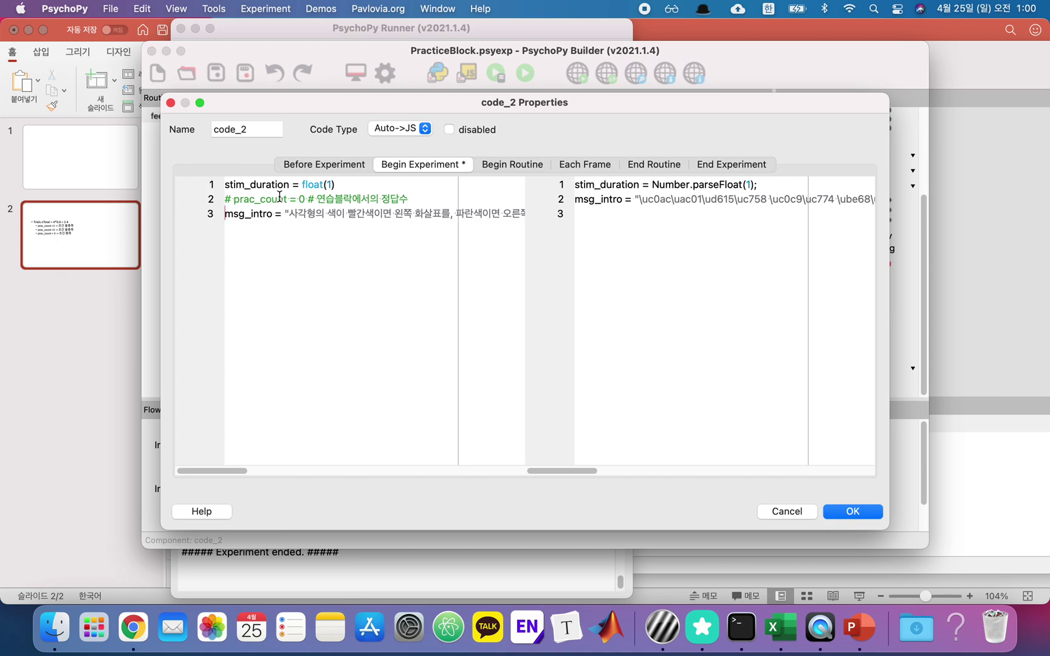
{"action": "type", "text": " #"}
{"action": "left_click", "coordinate": [859, 514]}
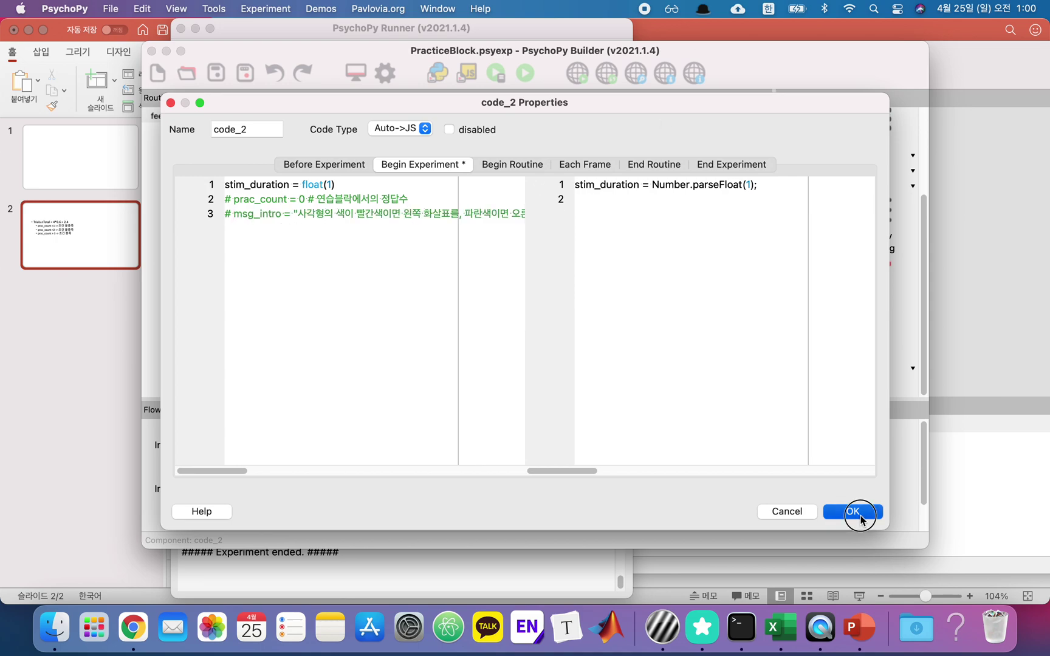
- Run the PracticeBlock experiment, examine the error output about msg_intro in the Runner, and return to the Builder
{"action": "left_click", "coordinate": [523, 75]}
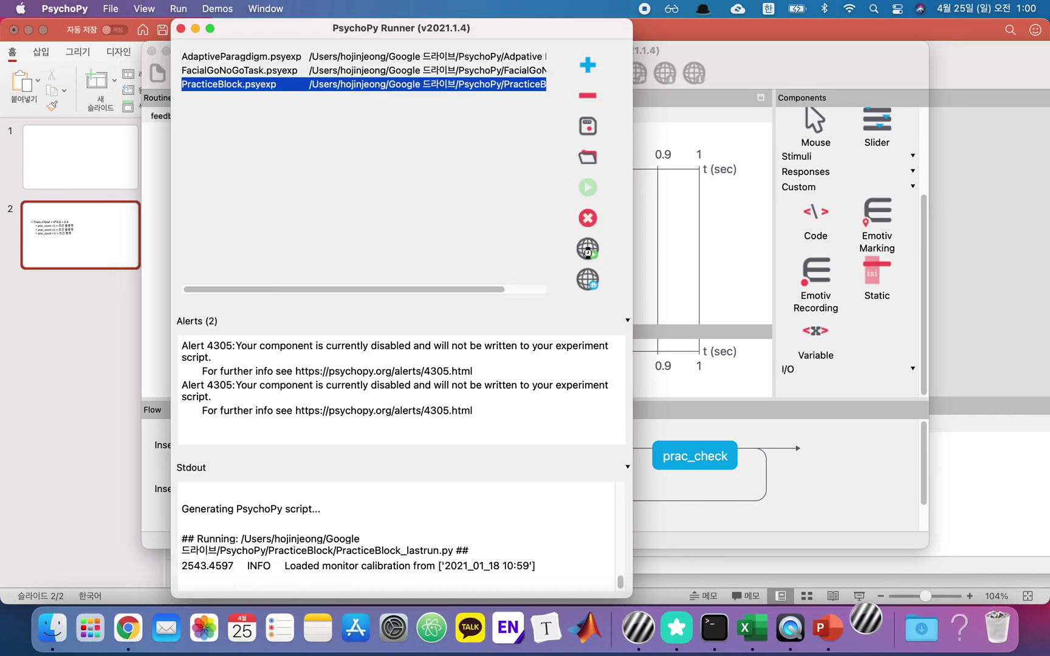
{"action": "left_click", "coordinate": [326, 241]}
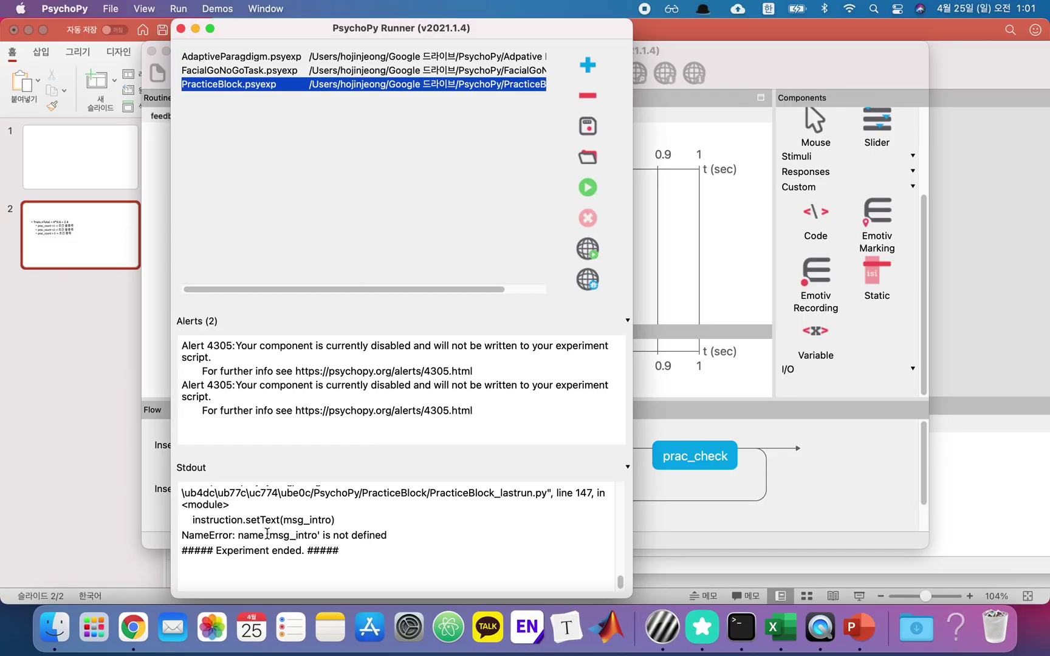
{"action": "left_click_drag", "start_coordinate": [268, 535], "coordinate": [319, 534]}
{"action": "left_click_drag", "start_coordinate": [429, 533], "coordinate": [206, 529]}
{"action": "left_click", "coordinate": [742, 389]}
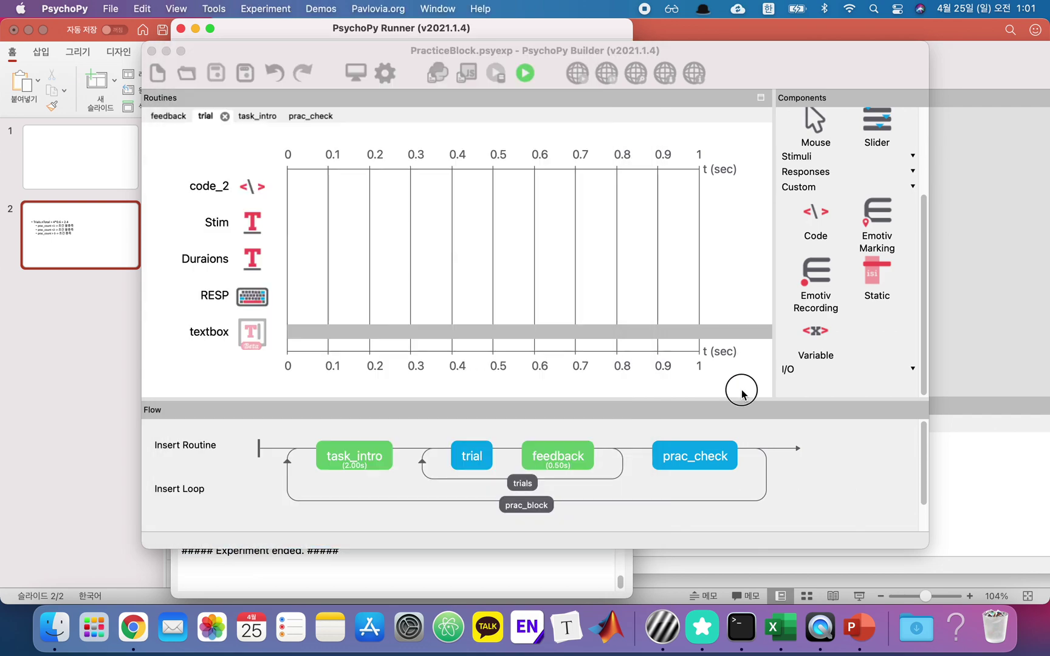
- Uncomment the prac_count and msg_intro lines in code_2, check its Begin Routine and End Routine code, and accept
{"action": "left_click", "coordinate": [211, 189]}
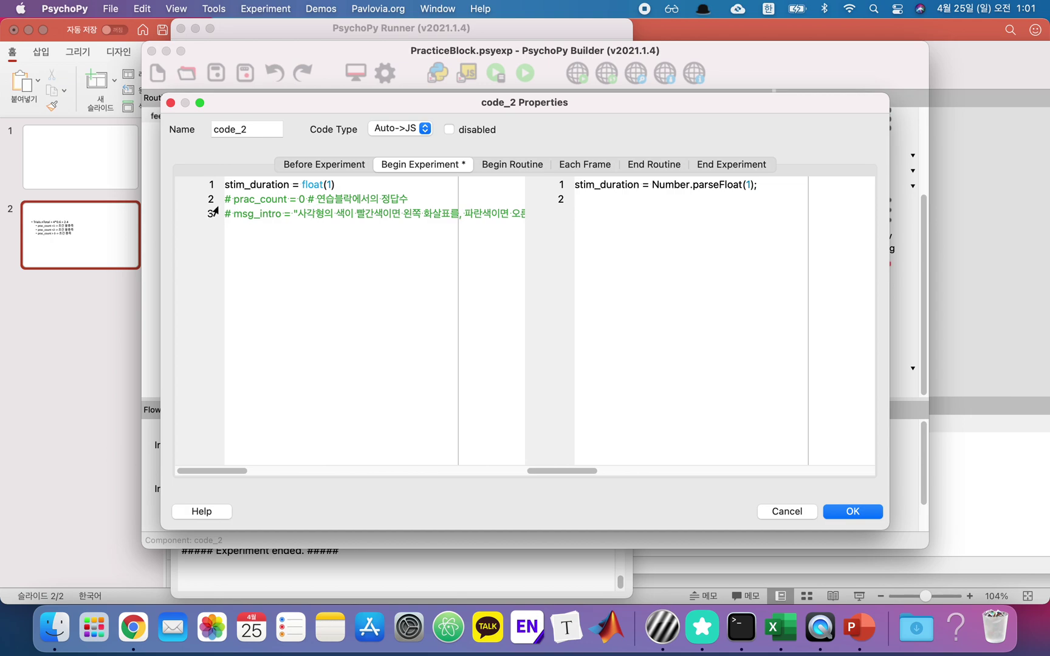
{"action": "left_click", "coordinate": [214, 199]}
{"action": "key", "text": "Delete"}
{"action": "key", "text": "Delete"}
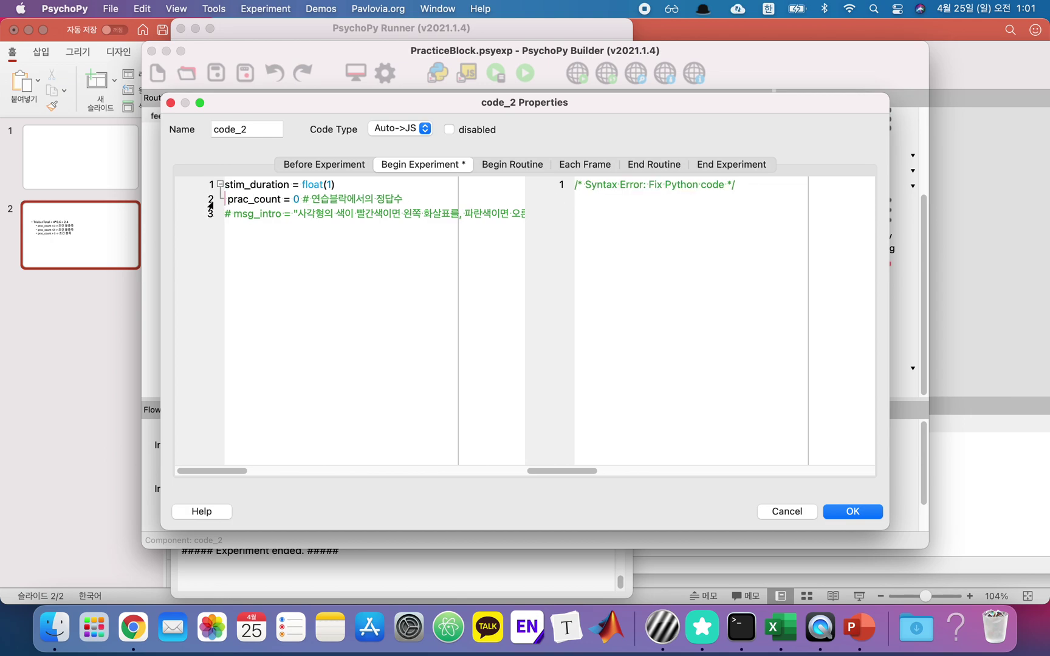
{"action": "key", "text": "Delete"}
{"action": "key", "text": "Delete"}
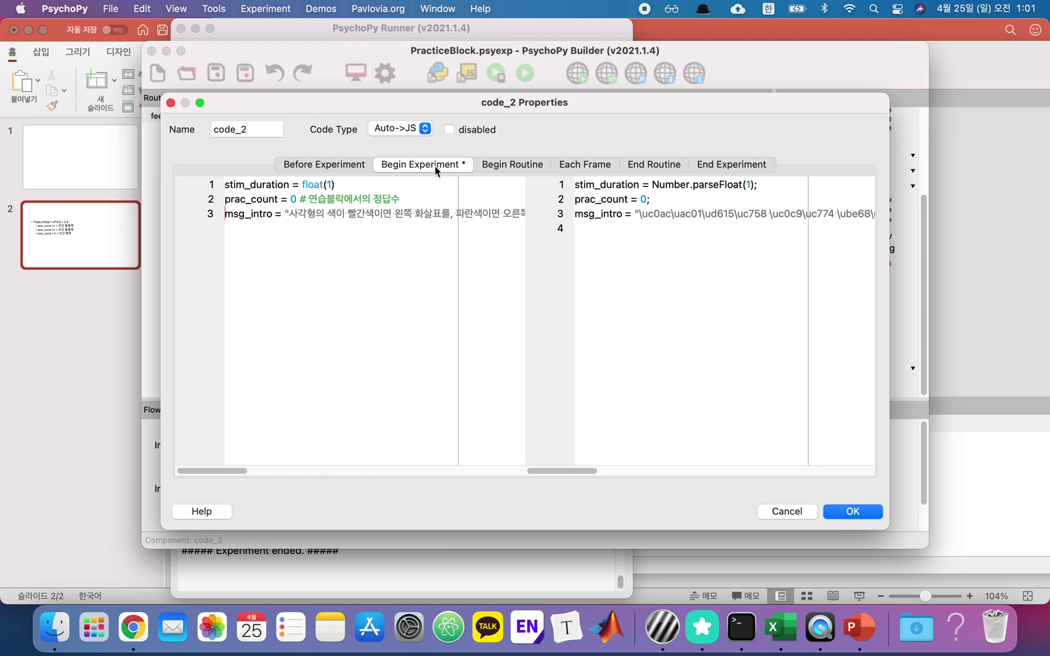
{"action": "left_click", "coordinate": [538, 167]}
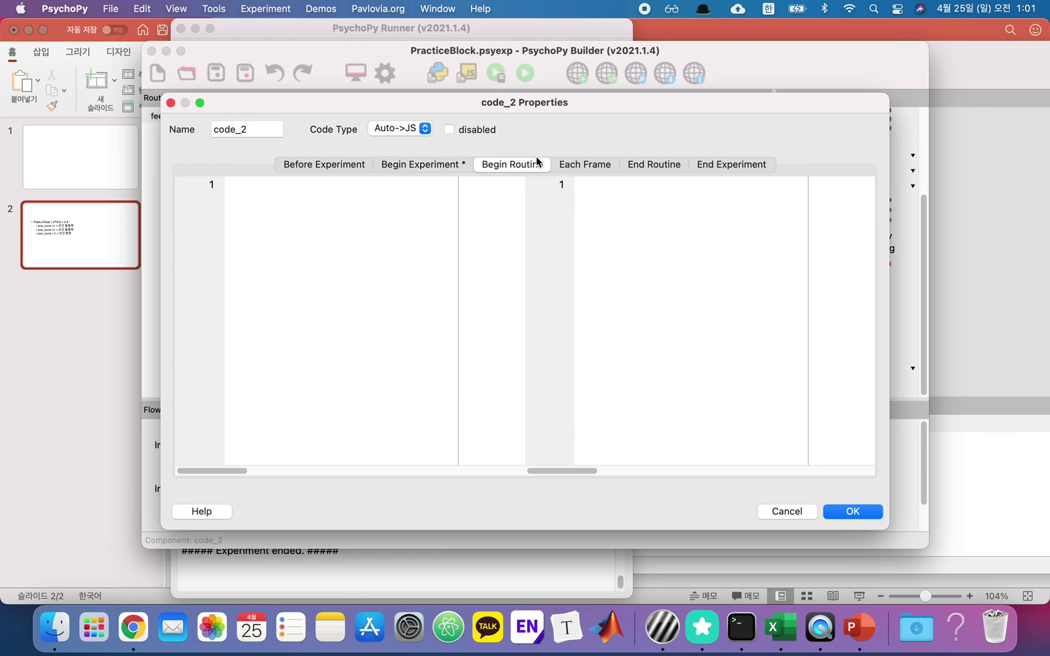
{"action": "left_click", "coordinate": [671, 168]}
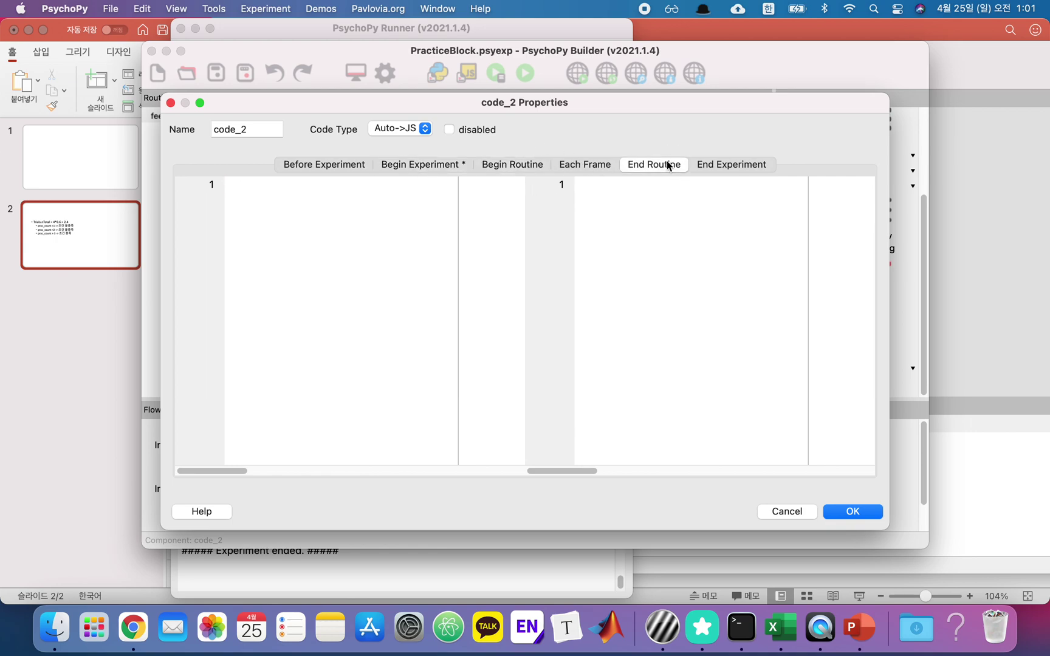
{"action": "left_click", "coordinate": [852, 496]}
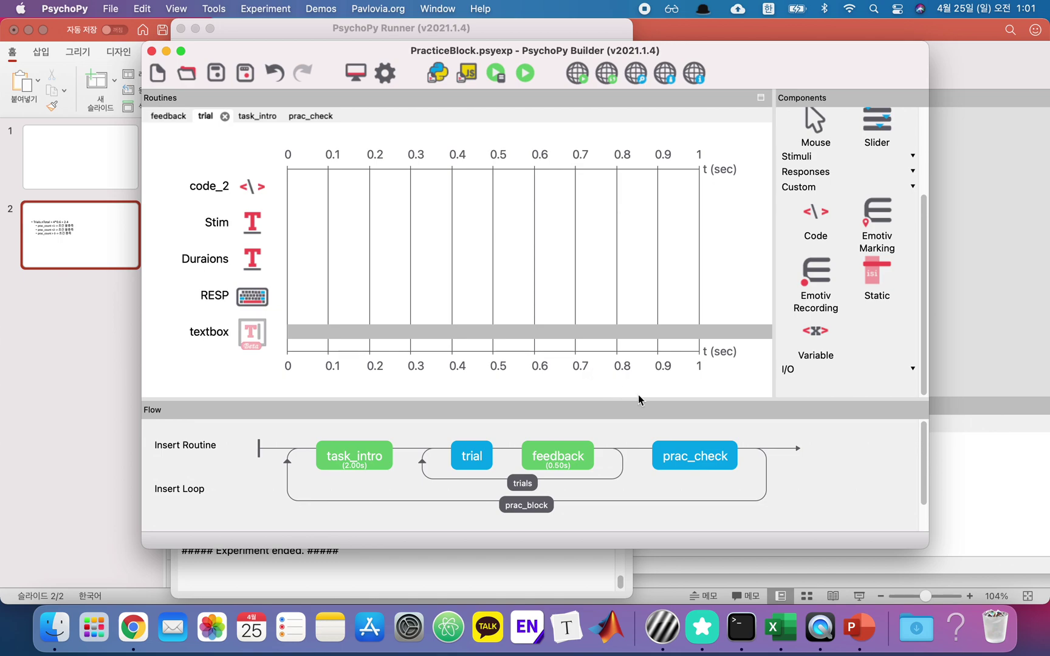
- Review the if/else code of check_pracperform in the prac_check routine and examine prac_count in its condition
{"action": "left_click", "coordinate": [686, 458]}
{"action": "left_click", "coordinate": [169, 187]}
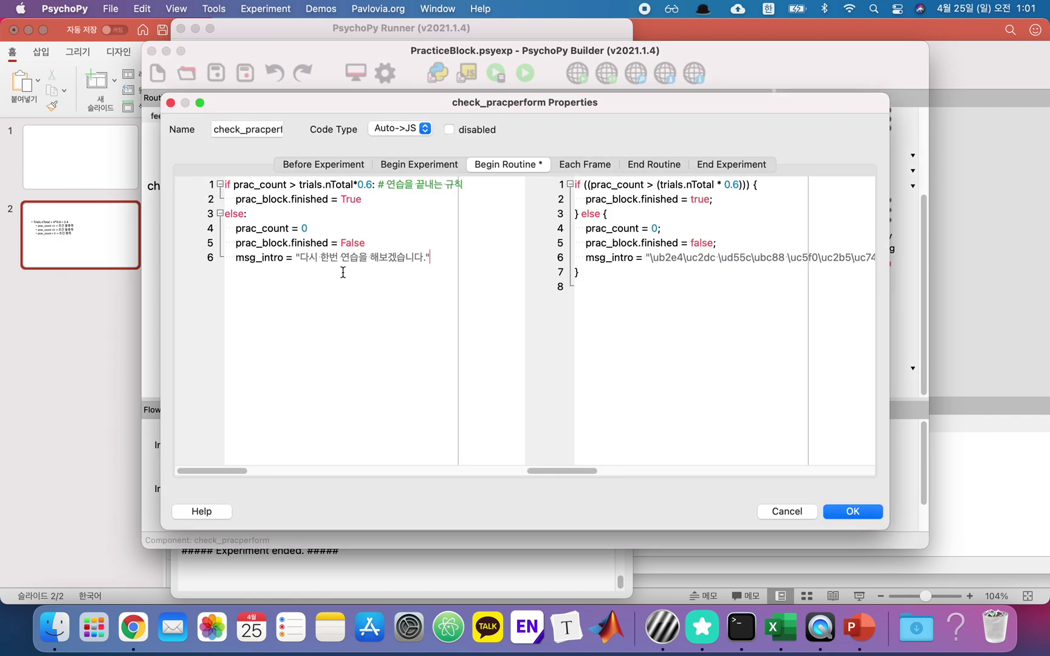
{"action": "key", "text": "super+a"}
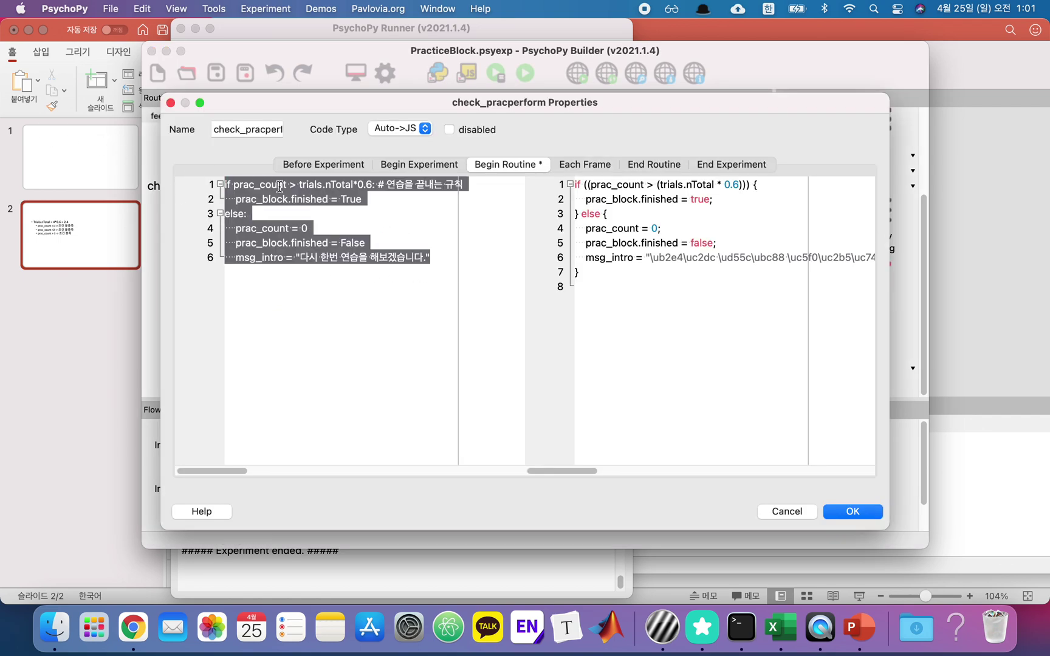
{"action": "left_click", "coordinate": [811, 518]}
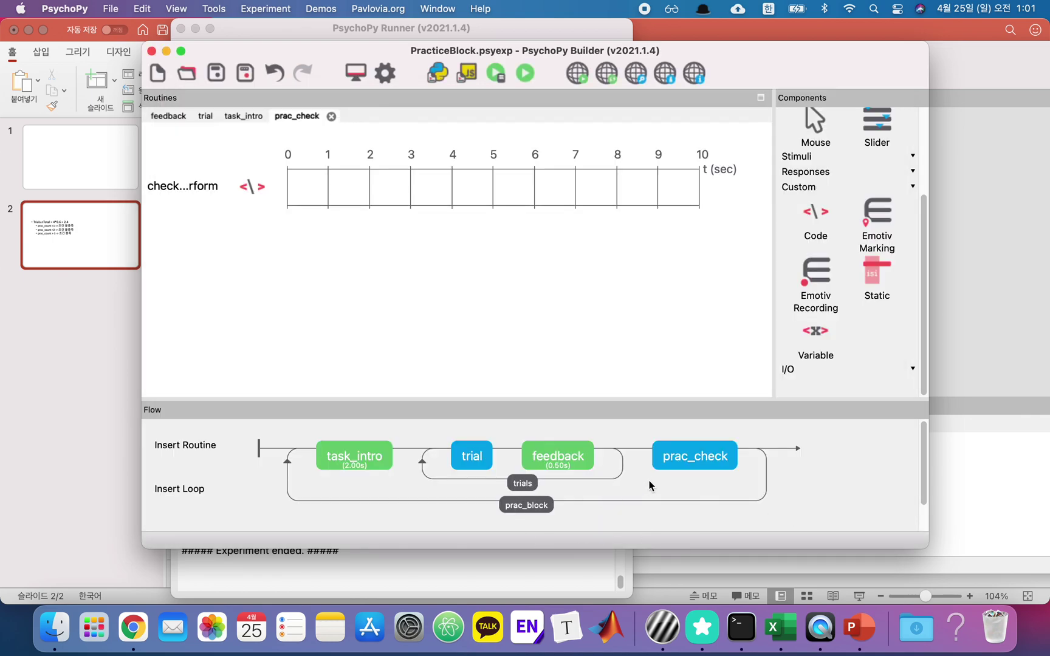
{"action": "double_click", "coordinate": [180, 190]}
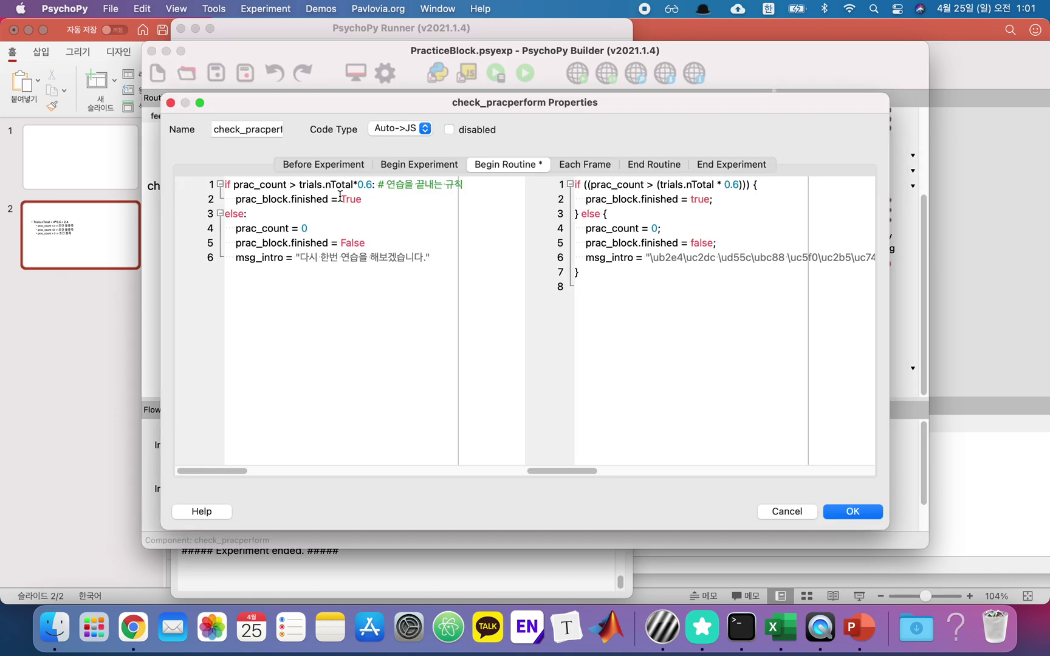
{"action": "double_click", "coordinate": [255, 186]}
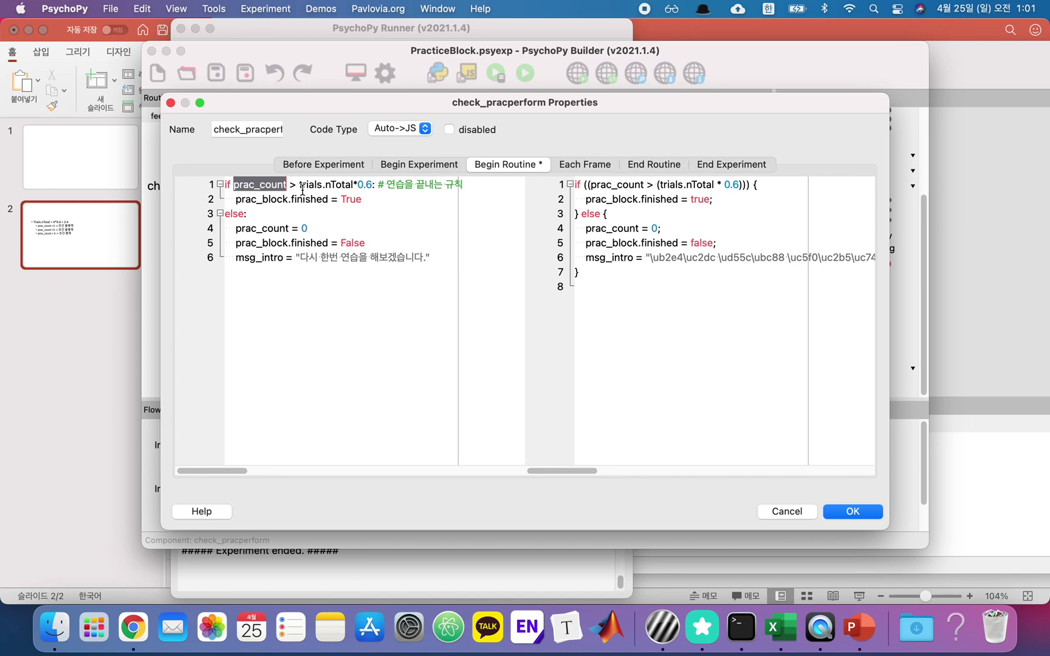
- Examine trials.nTotal in the check_pracperform condition and close the code properties without changes
{"action": "left_click_drag", "start_coordinate": [299, 187], "coordinate": [376, 186]}
{"action": "double_click", "coordinate": [328, 189]}
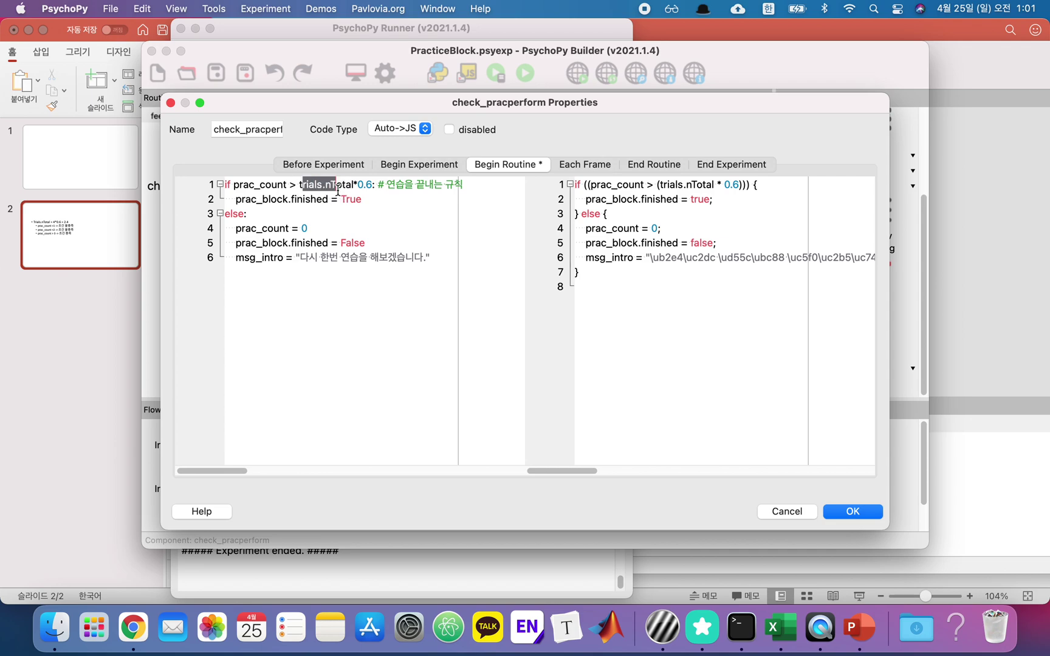
{"action": "triple_click", "coordinate": [348, 187]}
{"action": "double_click", "coordinate": [338, 185]}
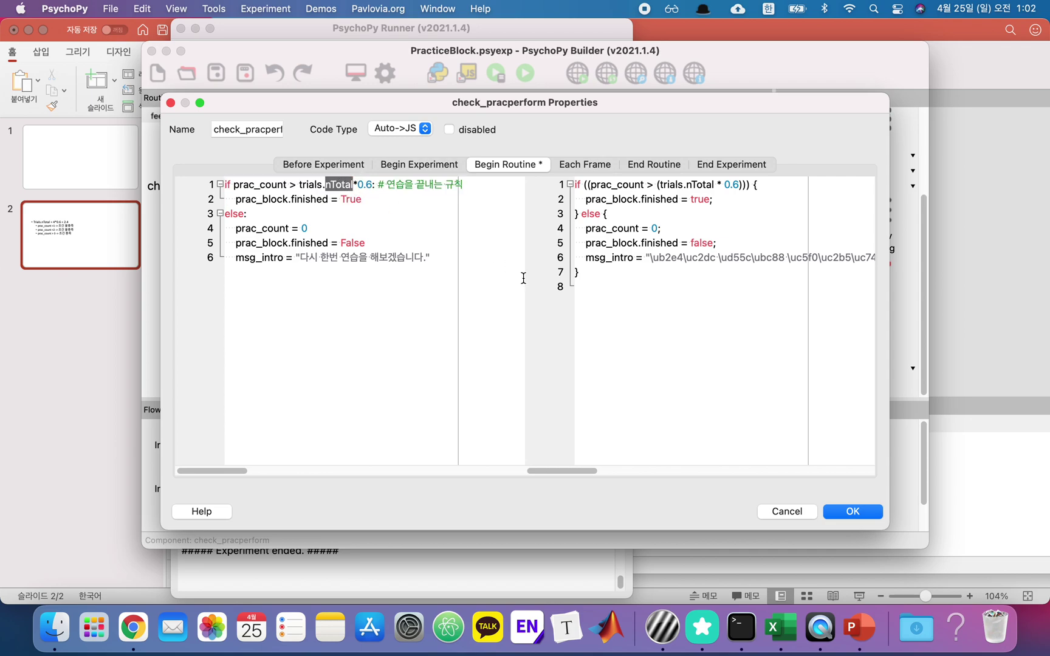
{"action": "left_click", "coordinate": [790, 512]}
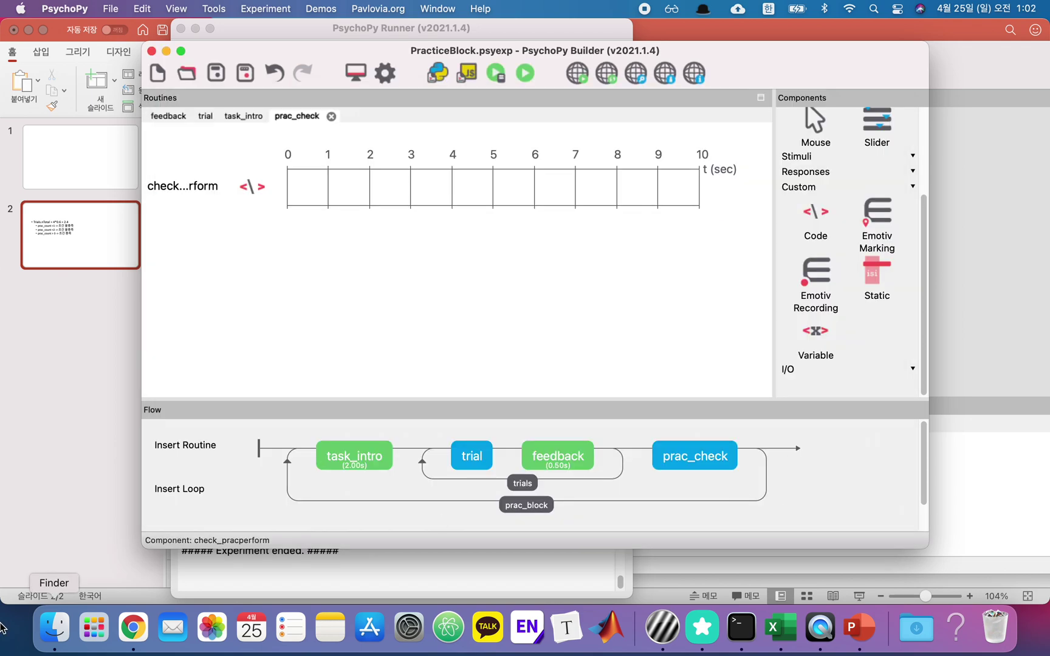
- Open _PracticeBlock_2021_Apr_25_0048.csv from the data folder and examine its prac_block and trials loop columns, including prac_block.thisN
{"action": "left_click", "coordinate": [54, 628]}
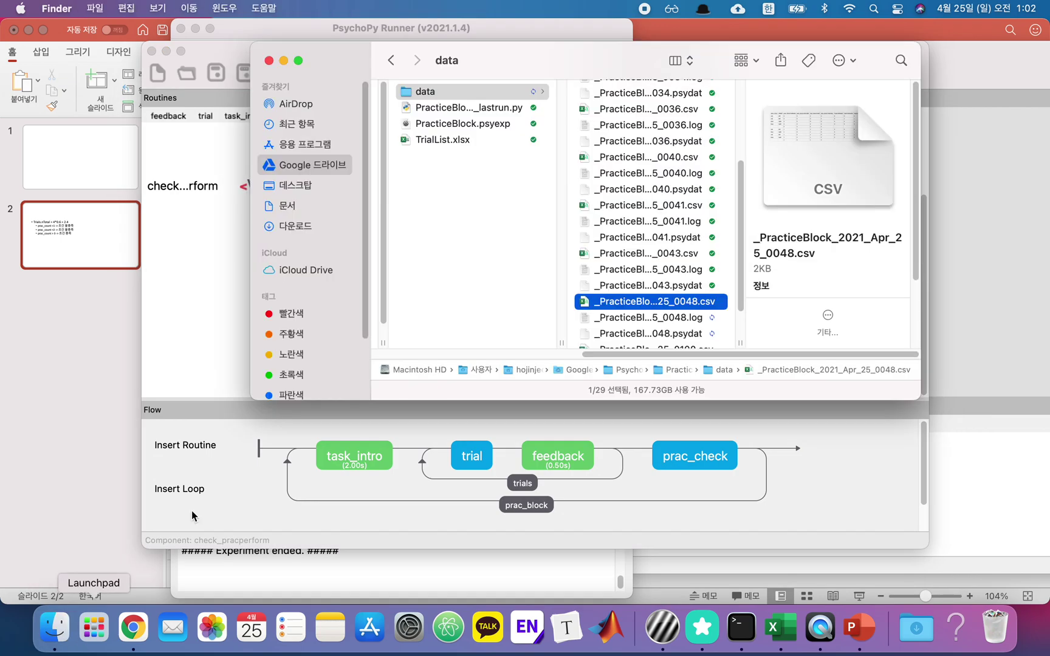
{"action": "double_click", "coordinate": [645, 302]}
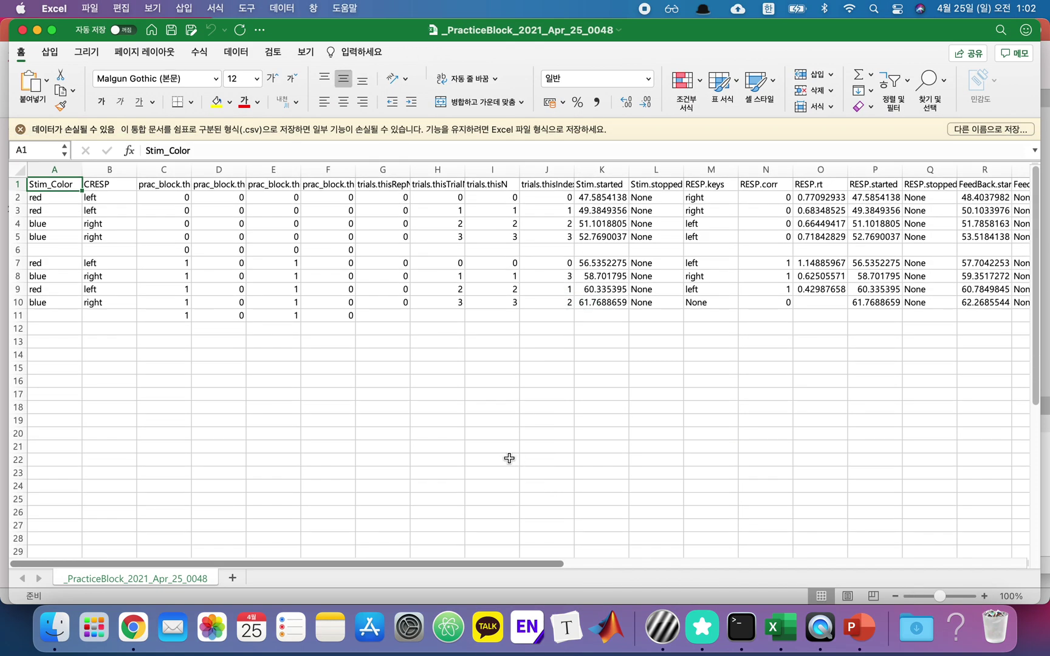
{"action": "left_click", "coordinate": [294, 211]}
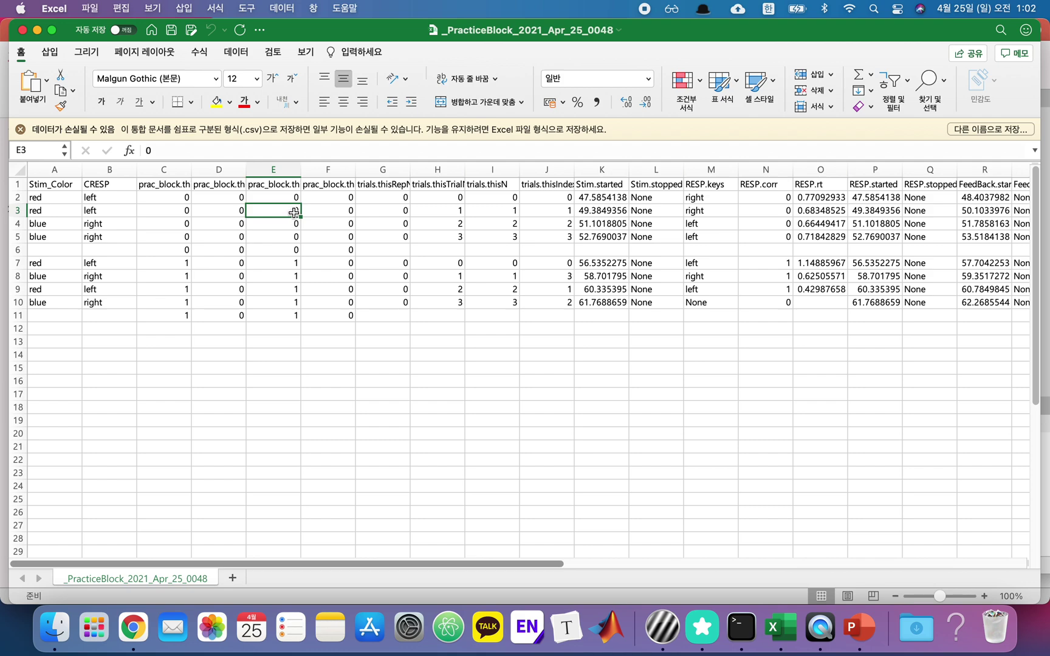
{"action": "left_click", "coordinate": [238, 186]}
{"action": "left_click", "coordinate": [274, 183]}
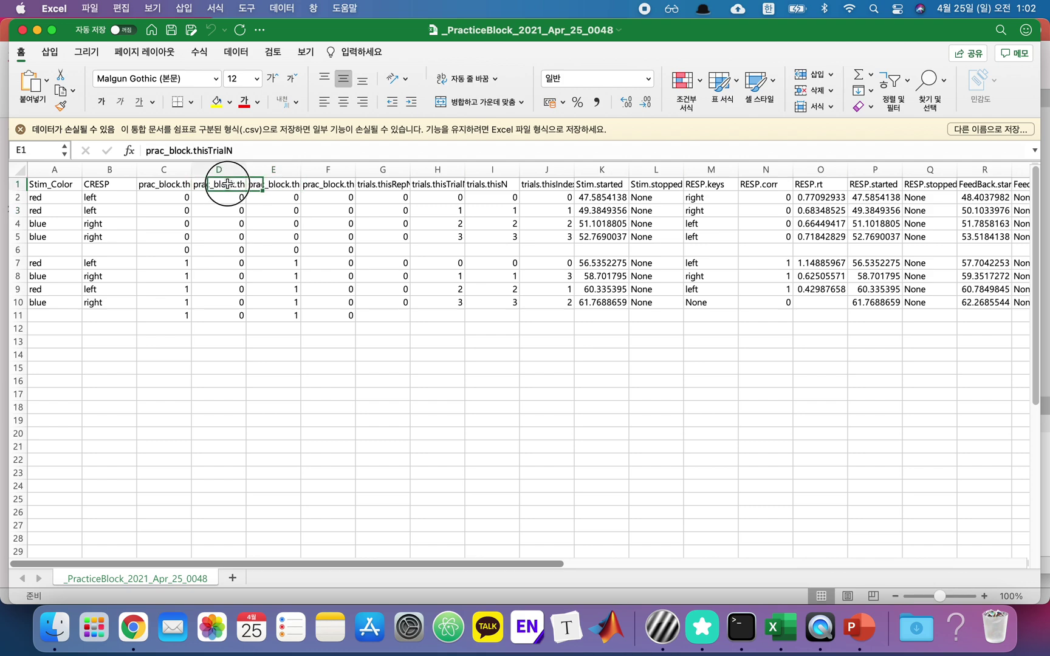
{"action": "left_click_drag", "start_coordinate": [214, 151], "coordinate": [53, 155]}
{"action": "left_click", "coordinate": [381, 217]}
{"action": "left_click", "coordinate": [331, 184]}
{"action": "left_click", "coordinate": [392, 184]}
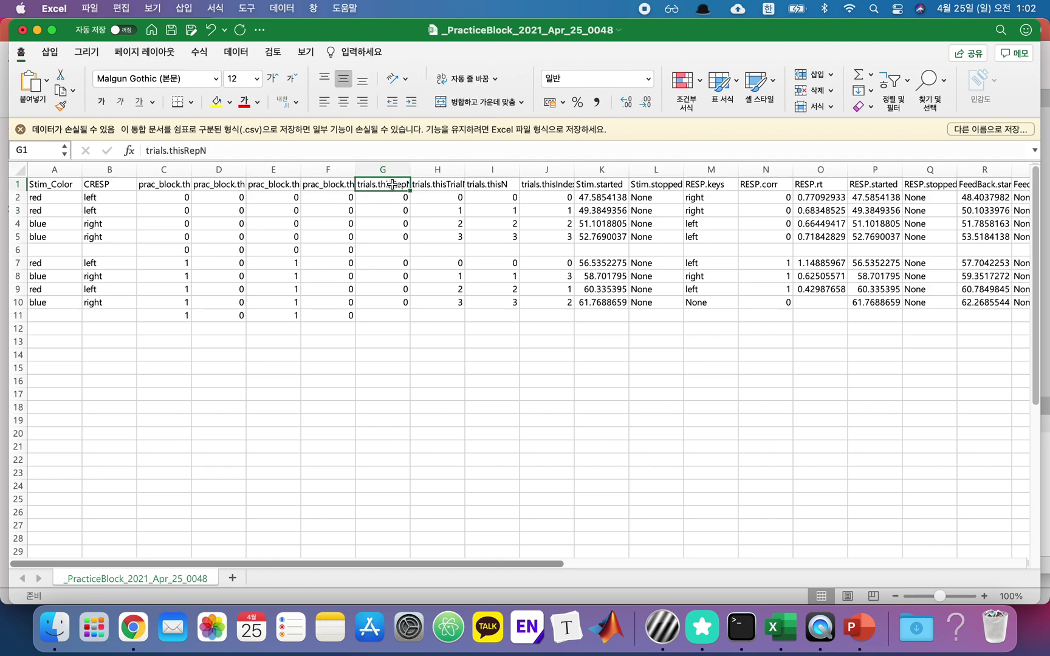
{"action": "left_click", "coordinate": [240, 184]}
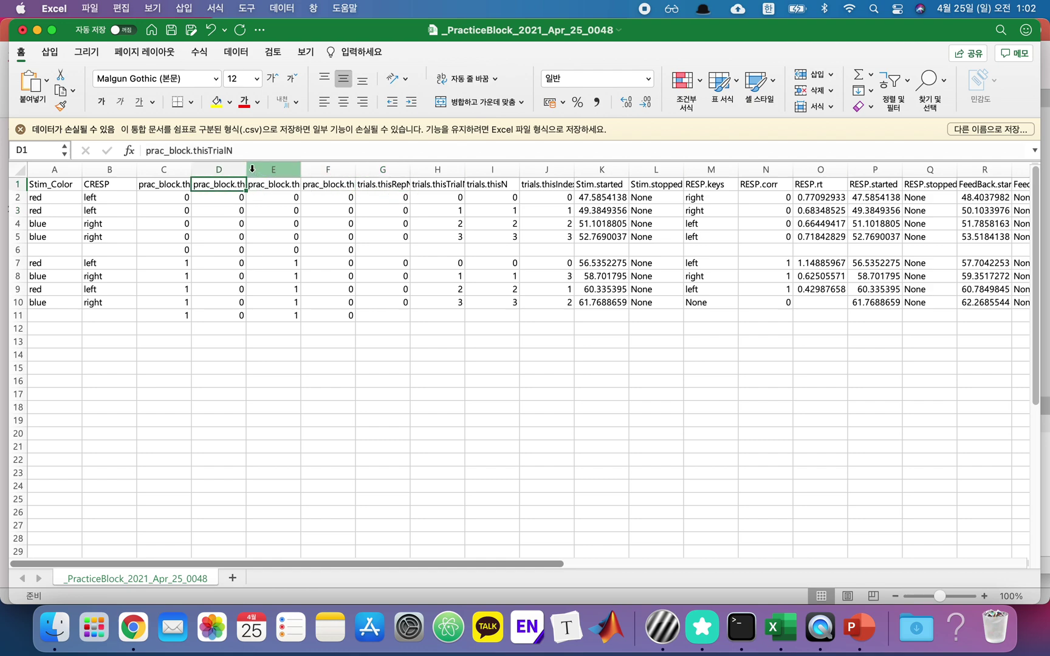
{"action": "left_click_drag", "start_coordinate": [193, 151], "coordinate": [272, 304]}
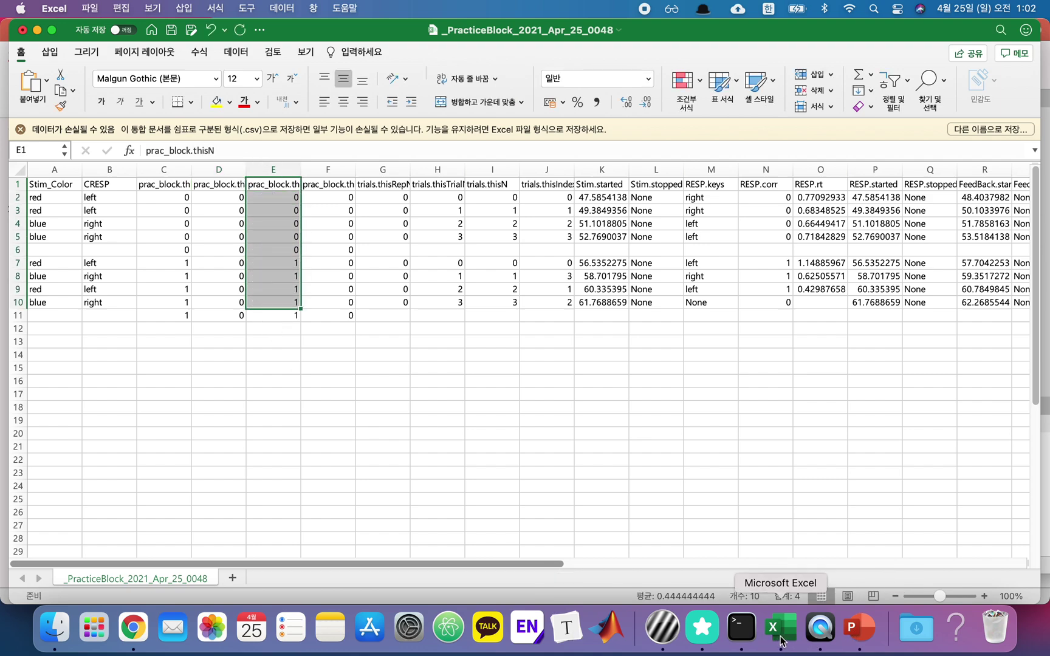
- Switch back to the PsychoPy Builder, examine nReps in the trials loop properties, and leave the dialog without saving changes
{"action": "left_click", "coordinate": [662, 632]}
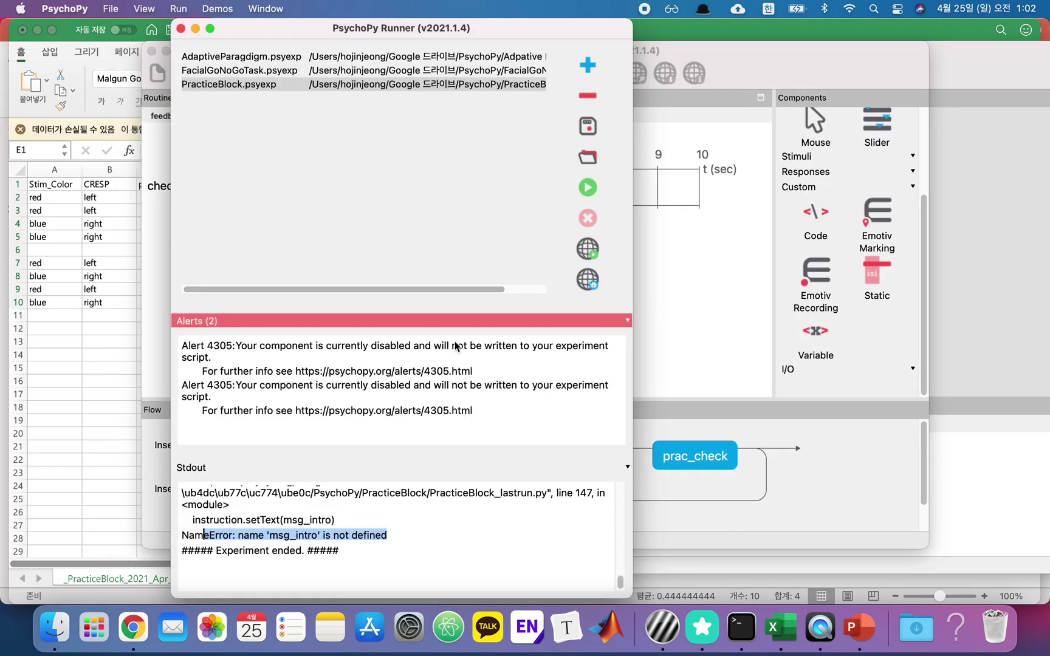
{"action": "left_click", "coordinate": [665, 307]}
{"action": "left_click", "coordinate": [535, 483]}
{"action": "left_click", "coordinate": [388, 133]}
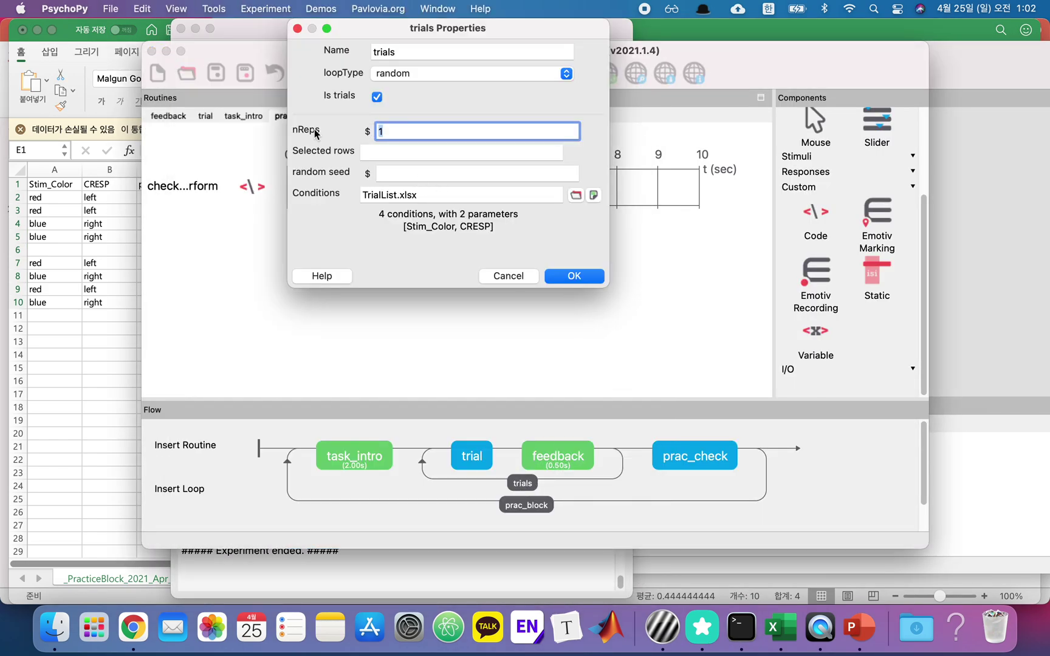
{"action": "left_click", "coordinate": [510, 276]}
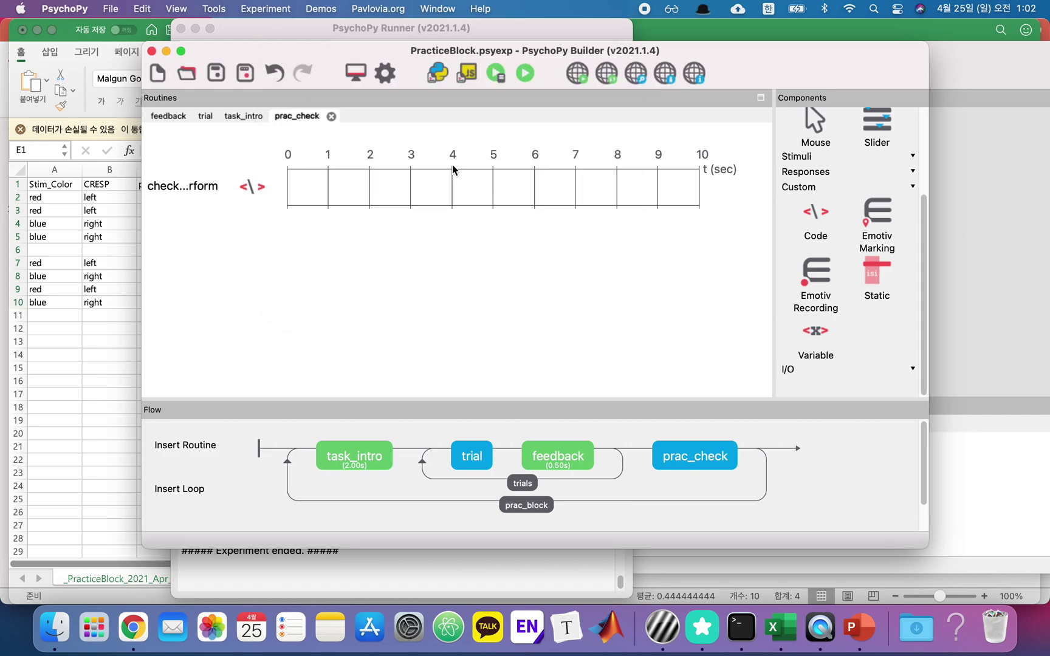
{"action": "left_click", "coordinate": [522, 483]}
{"action": "left_click", "coordinate": [410, 137]}
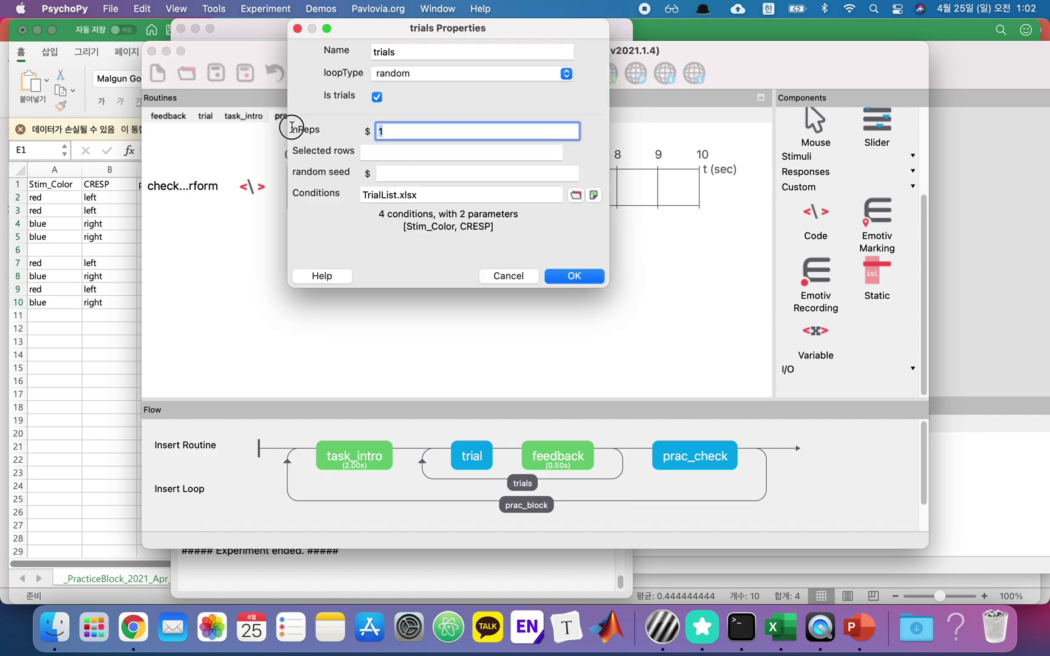
{"action": "type", "text": "3"}
{"action": "left_click", "coordinate": [506, 276]}
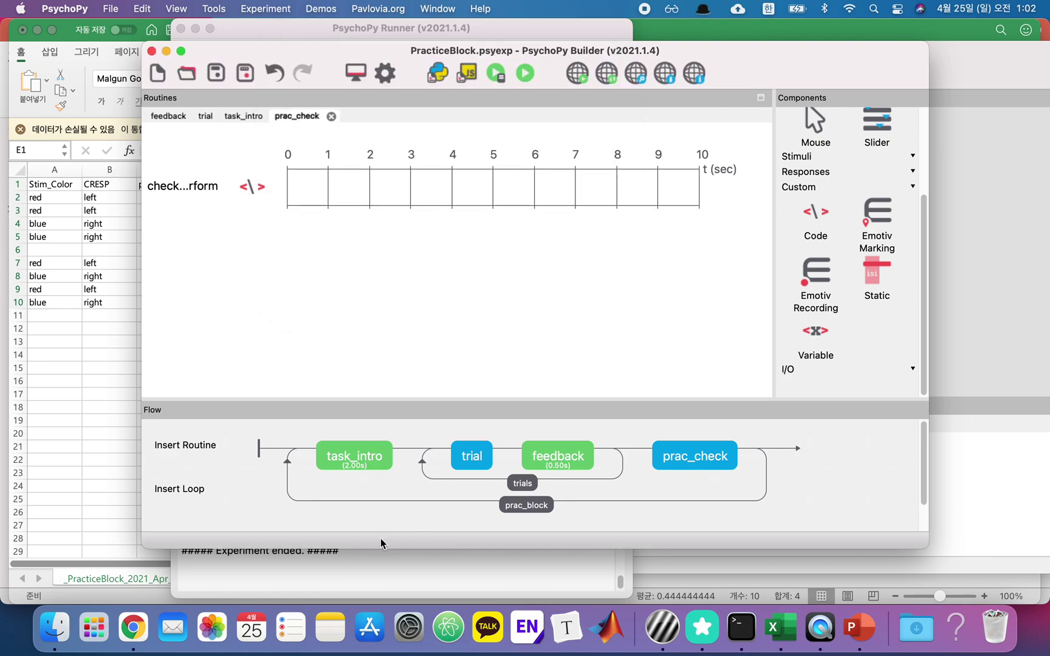
- Open the data file _AdaptiveParagdigm_2021_Apr_21_1711.csv from the Adpative Paradigm folder's data subfolder
{"action": "left_click", "coordinate": [54, 628]}
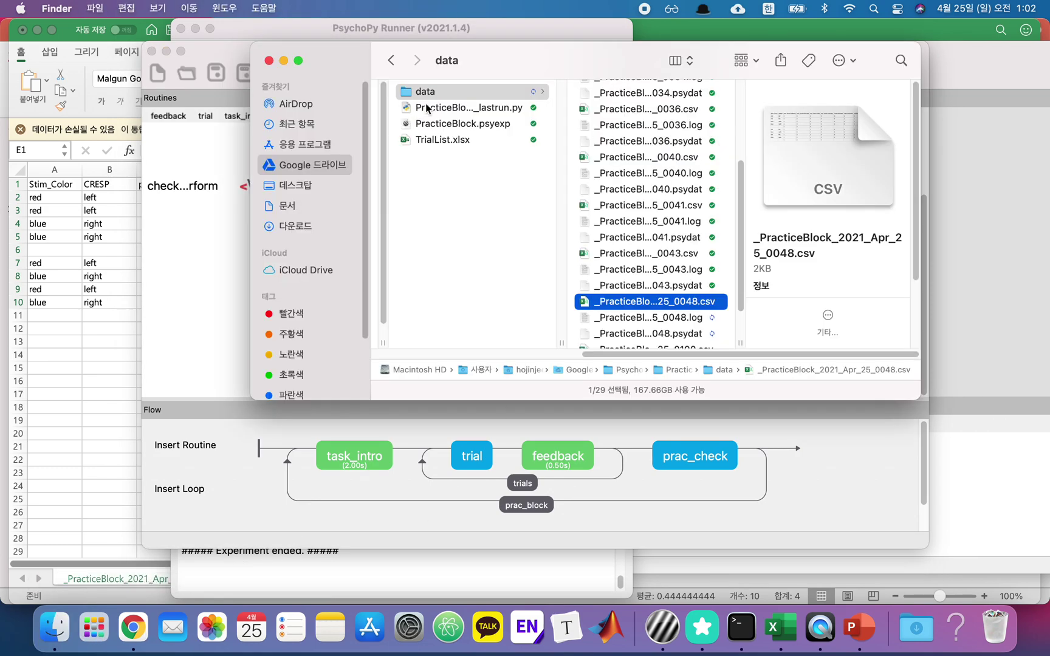
{"action": "left_click", "coordinate": [391, 60]}
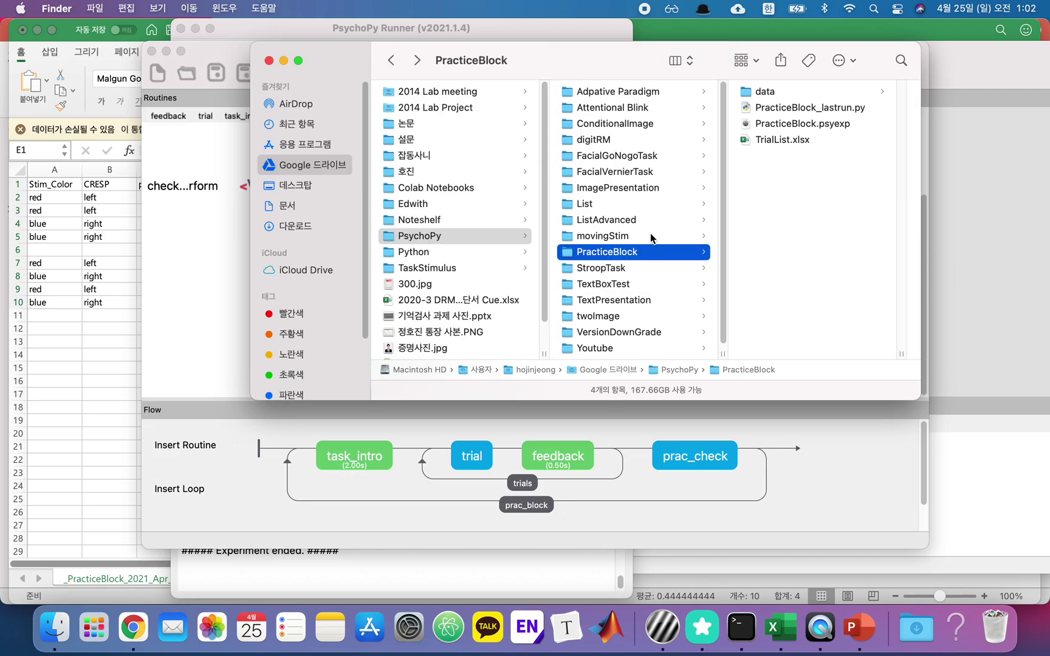
{"action": "left_click", "coordinate": [626, 92]}
{"action": "left_click", "coordinate": [785, 93]}
{"action": "scroll", "coordinate": [809, 260], "scroll_direction": "down", "scroll_amount": 3}
{"action": "double_click", "coordinate": [803, 302]}
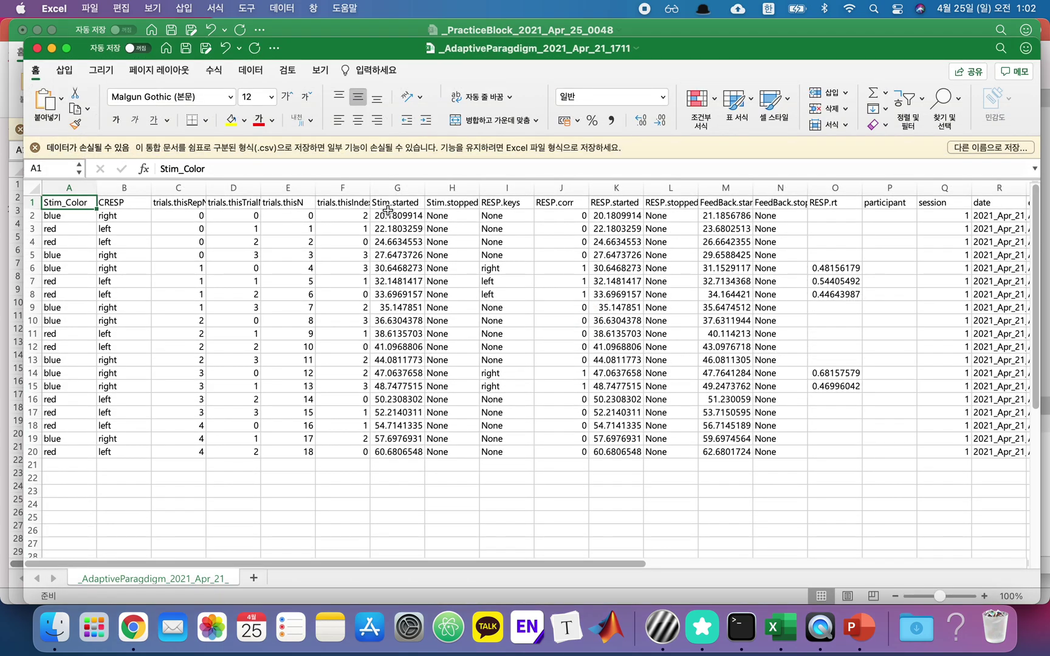
- Examine the trials.thisN values and the trials.thisTrialN header in the adaptive paradigm data, relating them to the Builder's flow
{"action": "left_click", "coordinate": [344, 203]}
{"action": "left_click", "coordinate": [287, 202]}
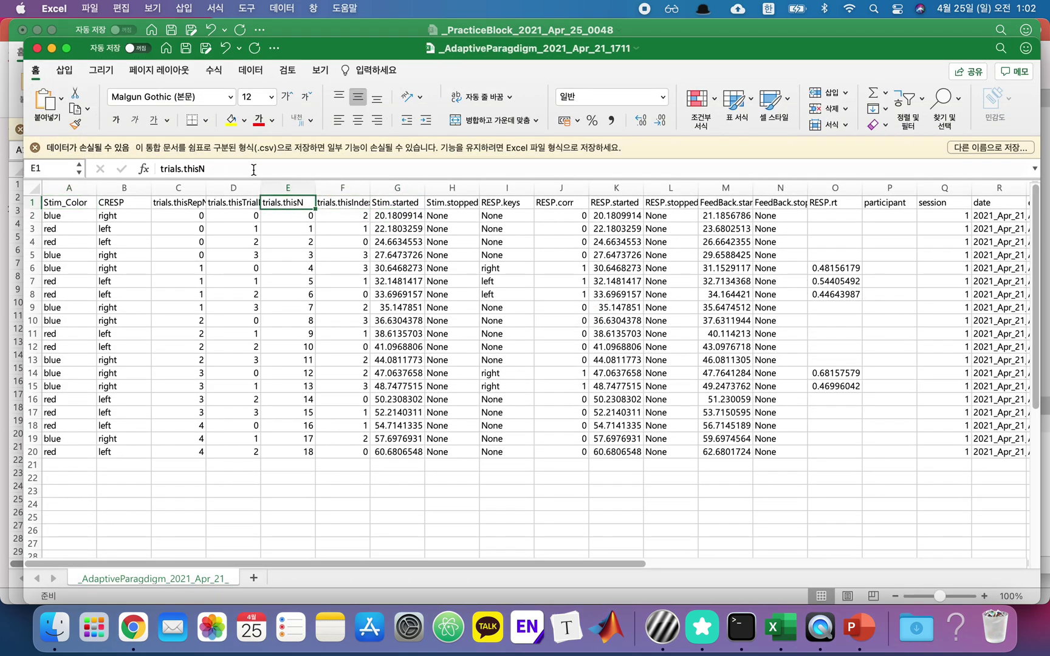
{"action": "left_click_drag", "start_coordinate": [282, 216], "coordinate": [288, 450]}
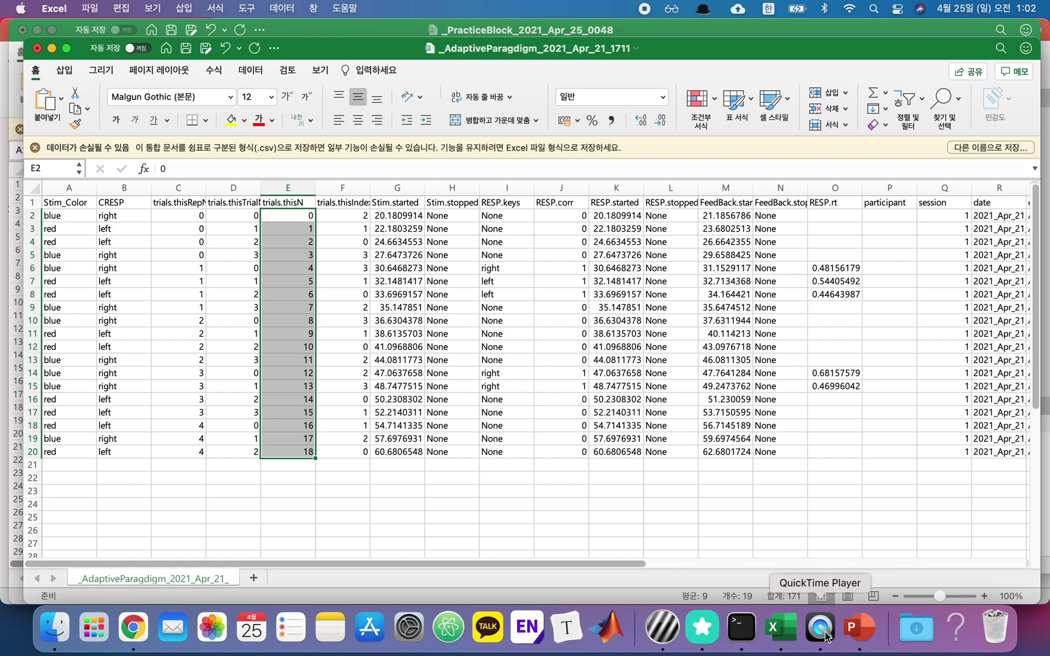
{"action": "left_click", "coordinate": [663, 628]}
{"action": "left_click", "coordinate": [759, 484]}
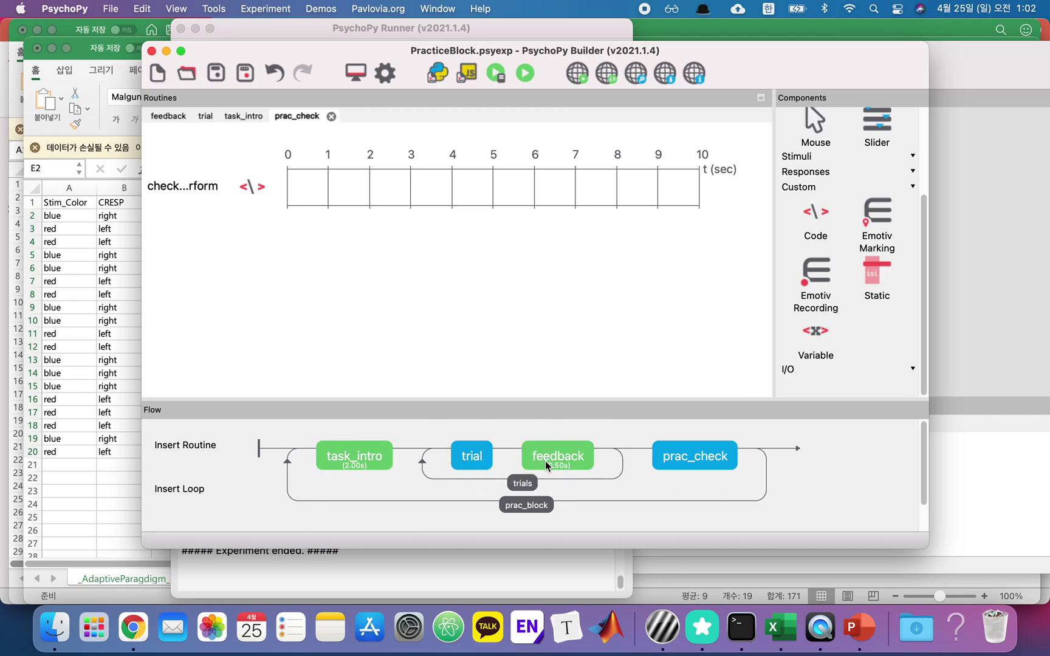
{"action": "left_click", "coordinate": [32, 454]}
{"action": "left_click", "coordinate": [217, 205]}
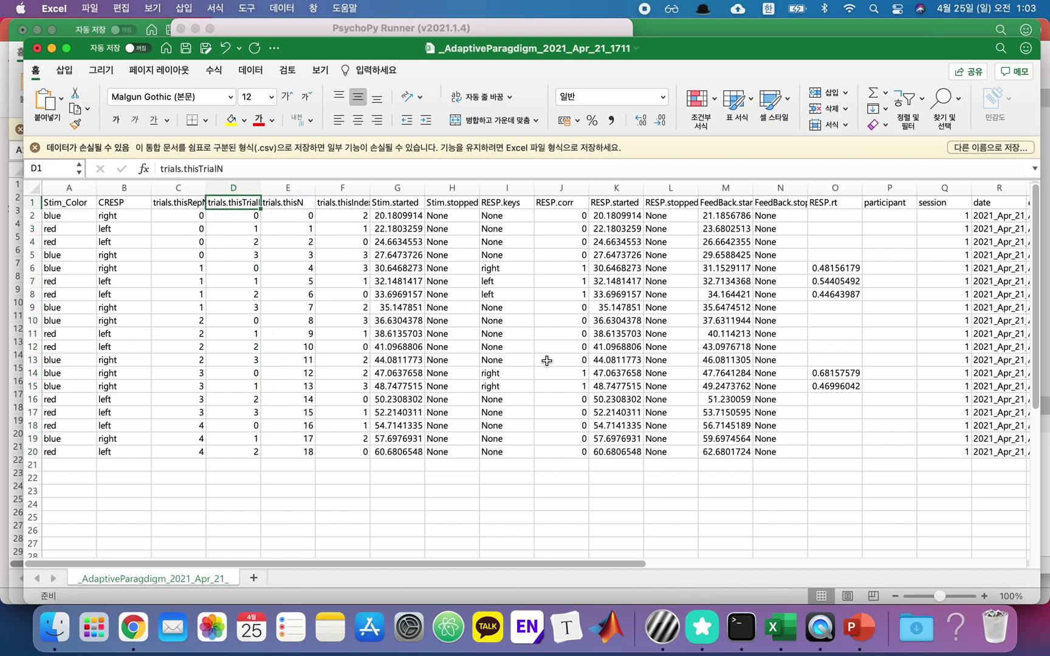
- Return to the PsychoPy Builder, review the check_pracperform code in the prac_check routine, and close it unchanged
{"action": "key", "text": "super+Tab"}
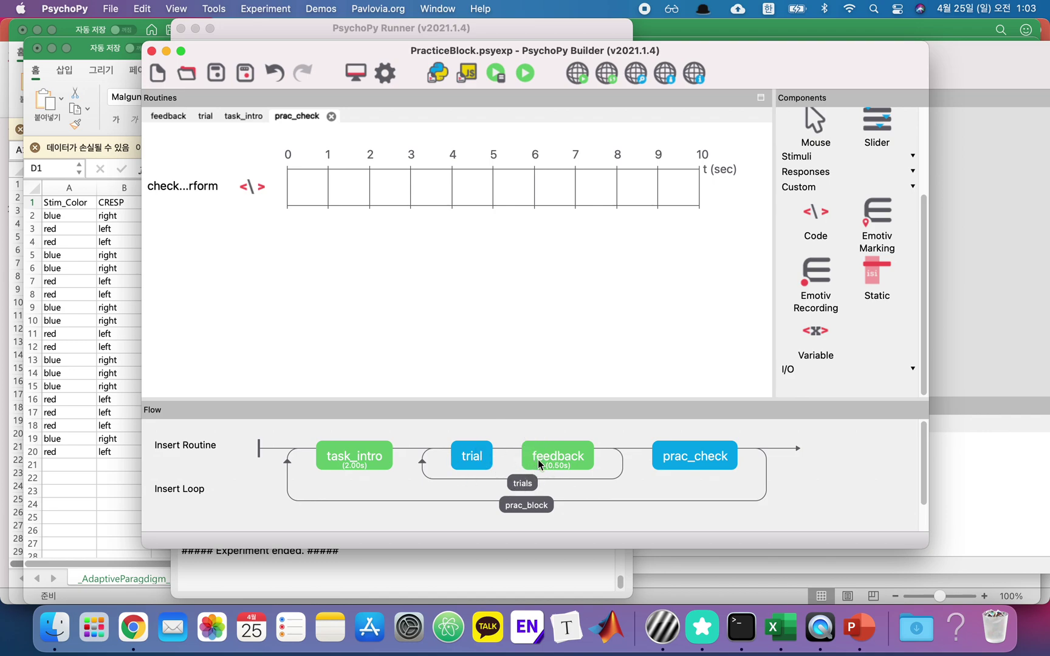
{"action": "left_click", "coordinate": [558, 454]}
{"action": "left_click", "coordinate": [667, 457]}
{"action": "left_click", "coordinate": [178, 188]}
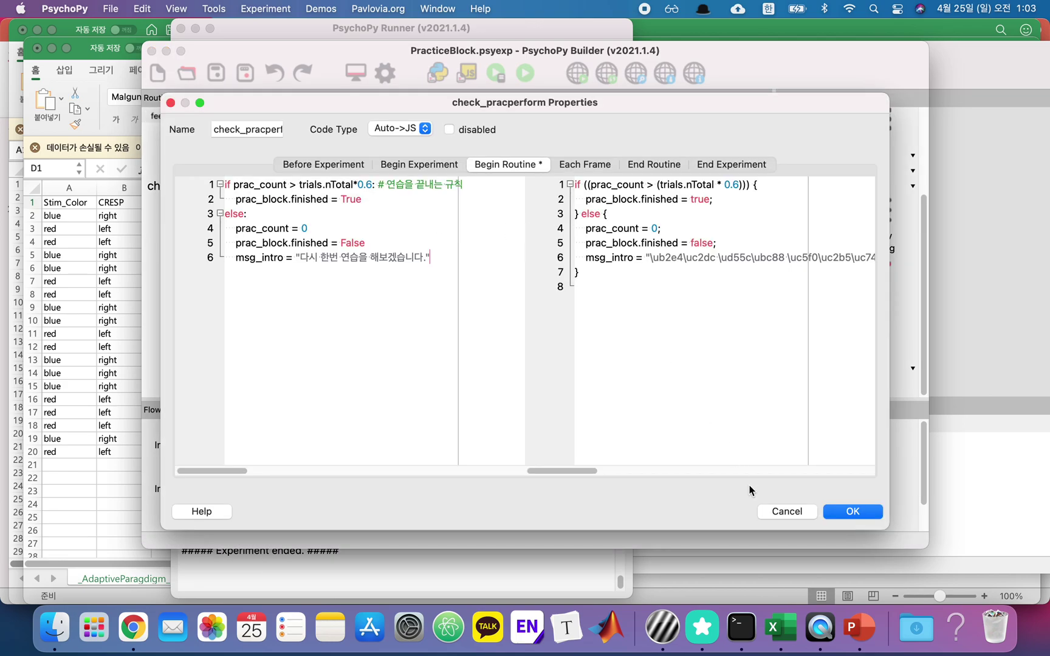
{"action": "left_click", "coordinate": [794, 510]}
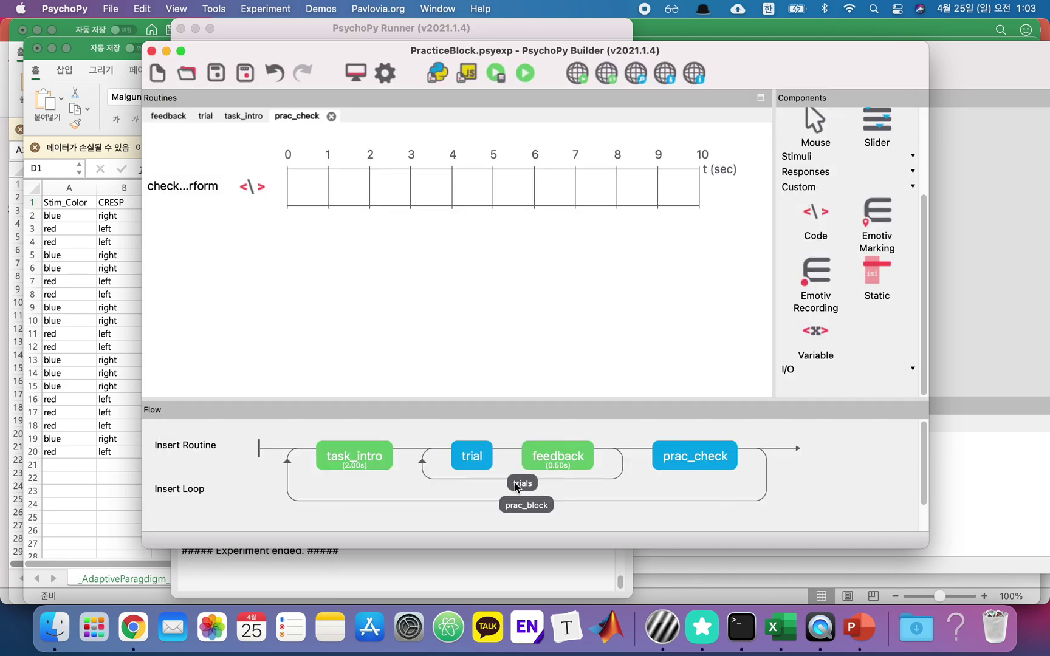
- Set the trials loop's nReps to 5 and accept the loop properties
{"action": "left_click", "coordinate": [516, 484]}
{"action": "left_click", "coordinate": [416, 132]}
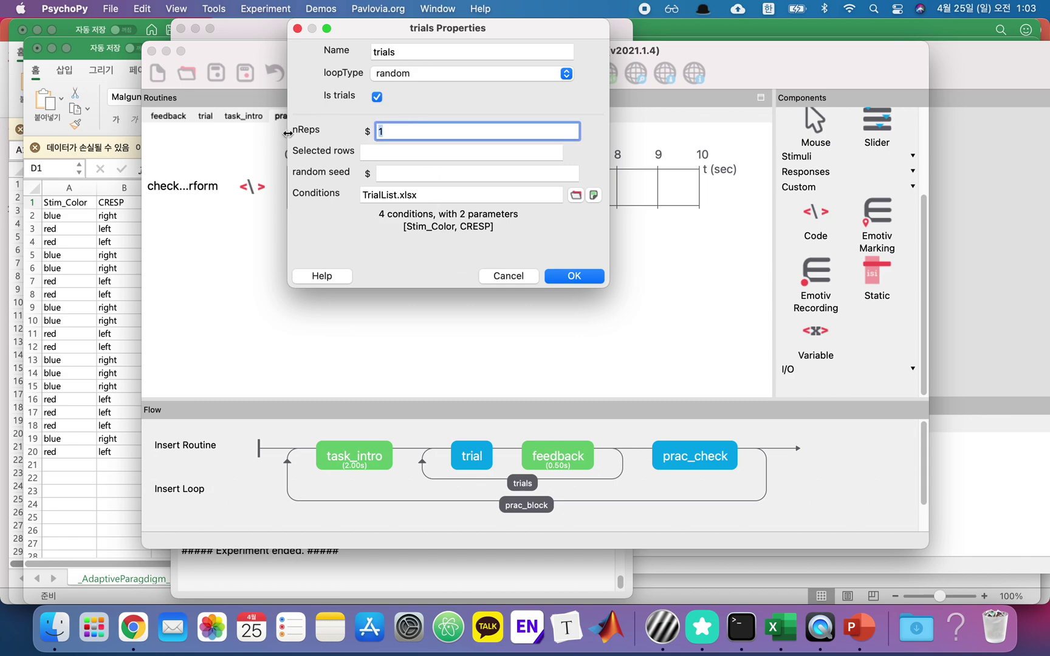
{"action": "type", "text": "5"}
{"action": "left_click", "coordinate": [583, 275]}
- Reopen check_pracperform in prac_check, examine the trials.nTotal term in its condition, and cancel the dialog
{"action": "left_click", "coordinate": [700, 457]}
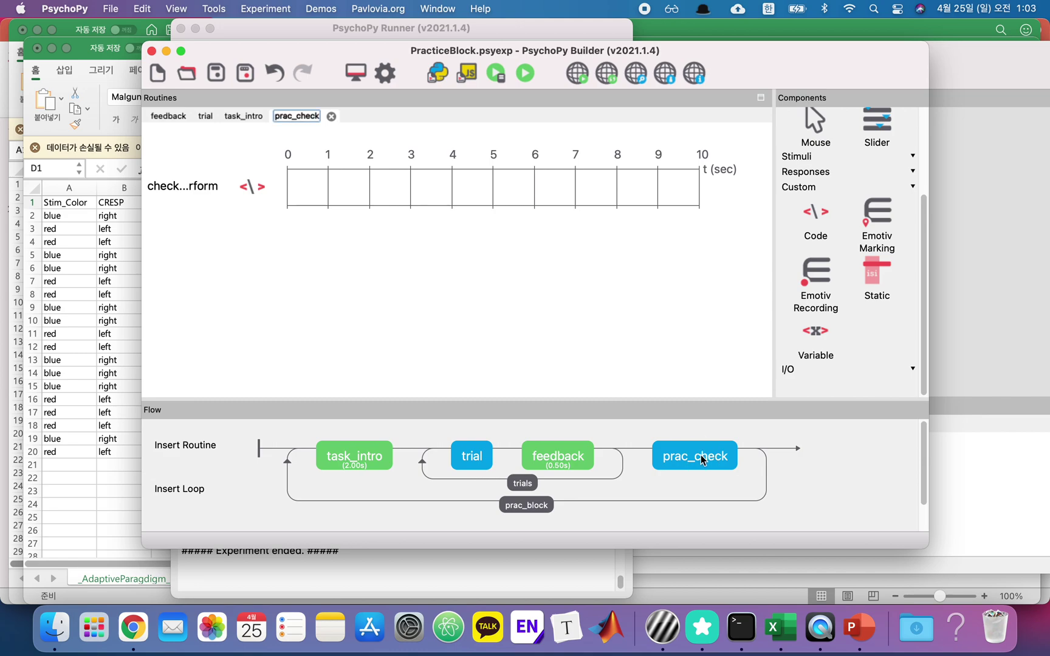
{"action": "left_click", "coordinate": [175, 194]}
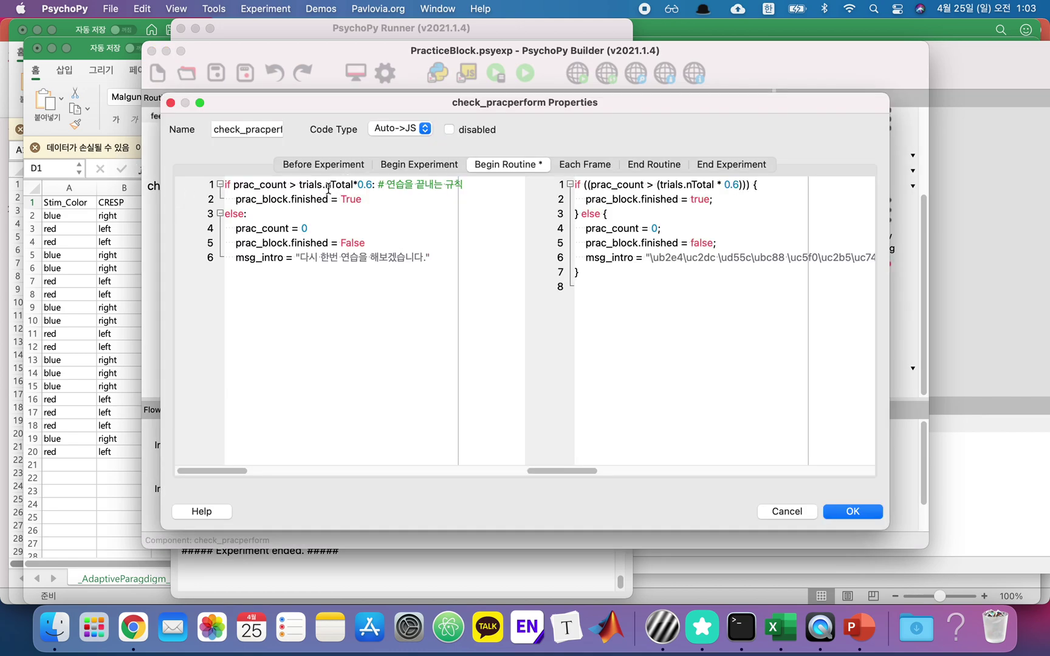
{"action": "left_click_drag", "start_coordinate": [306, 185], "coordinate": [342, 185]}
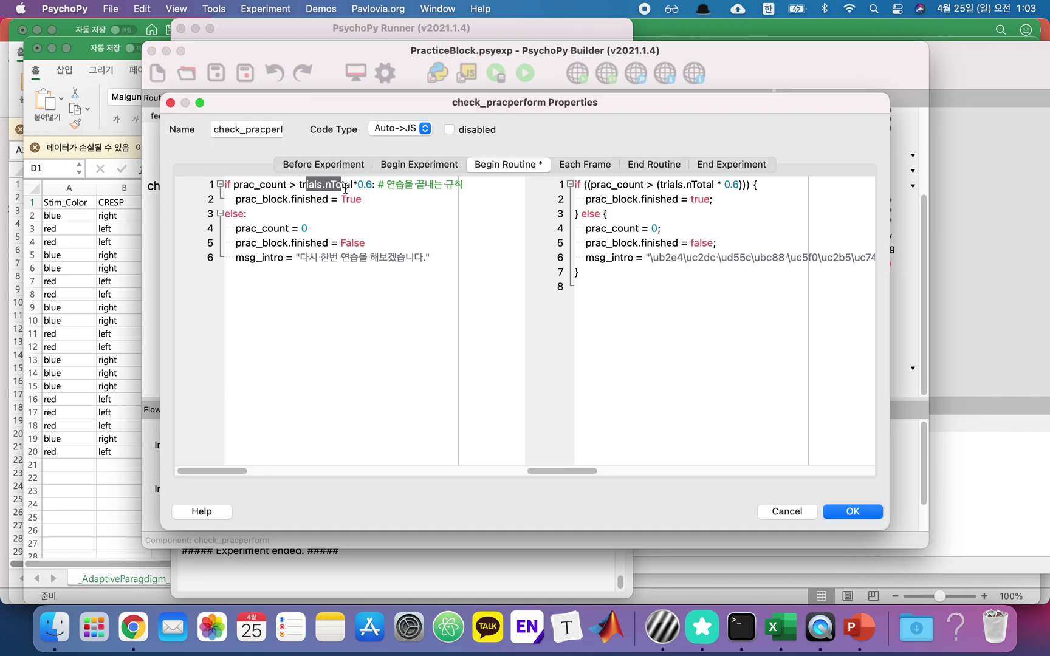
{"action": "left_click", "coordinate": [779, 509]}
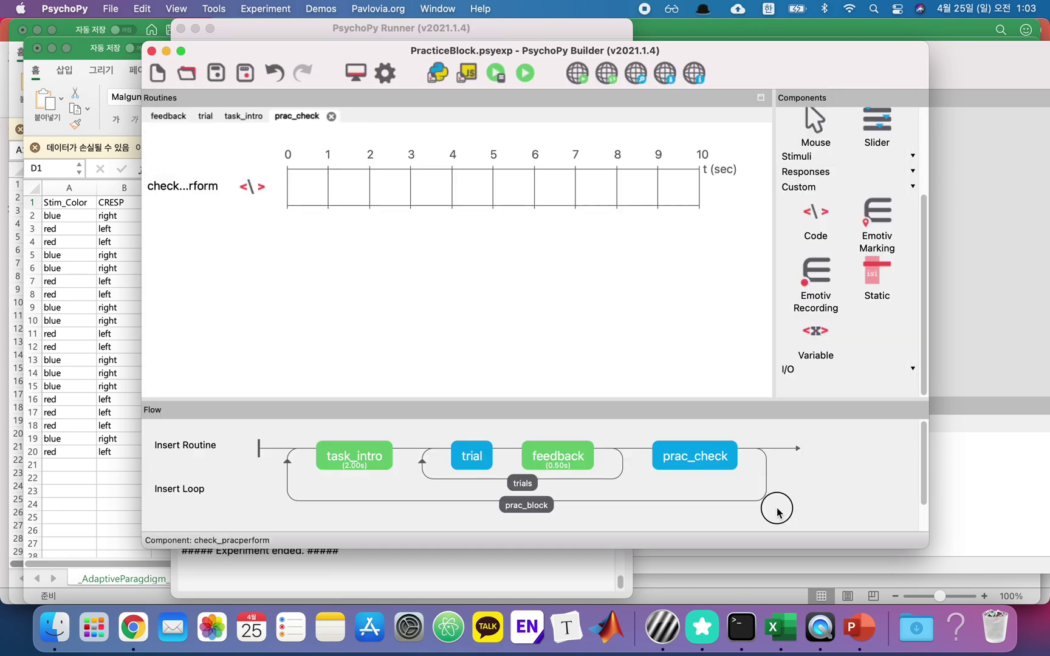
- Examine the thisTrialN part of the header in the adaptive paradigm data file and close the file without saving
{"action": "left_click", "coordinate": [102, 373]}
{"action": "left_click", "coordinate": [249, 168]}
{"action": "left_click_drag", "start_coordinate": [249, 168], "coordinate": [184, 172]}
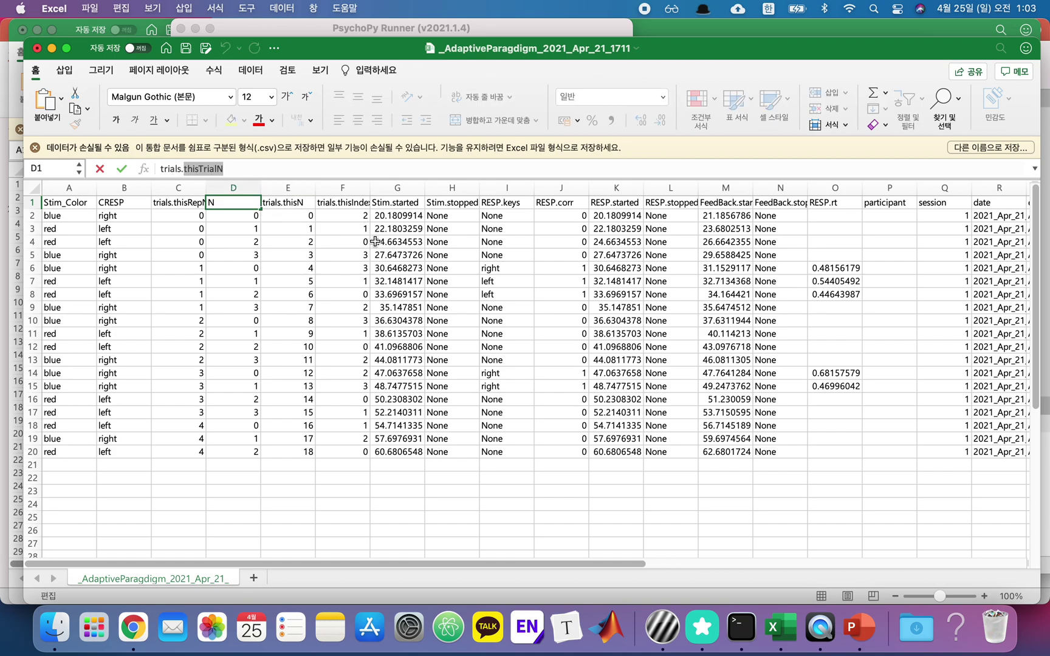
{"action": "left_click", "coordinate": [37, 48]}
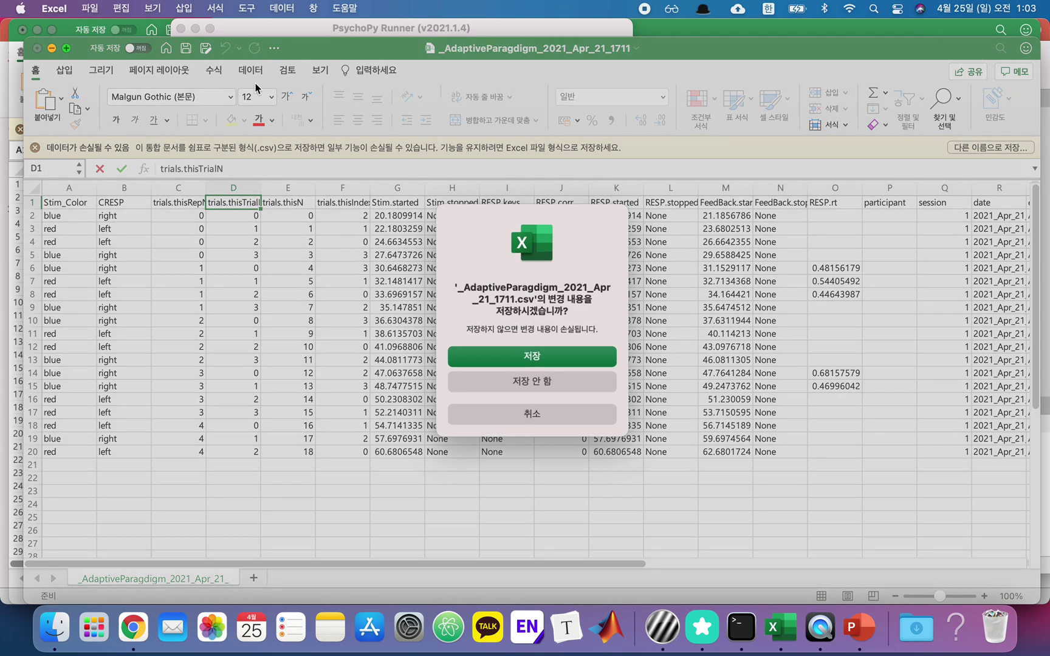
{"action": "left_click", "coordinate": [526, 381]}
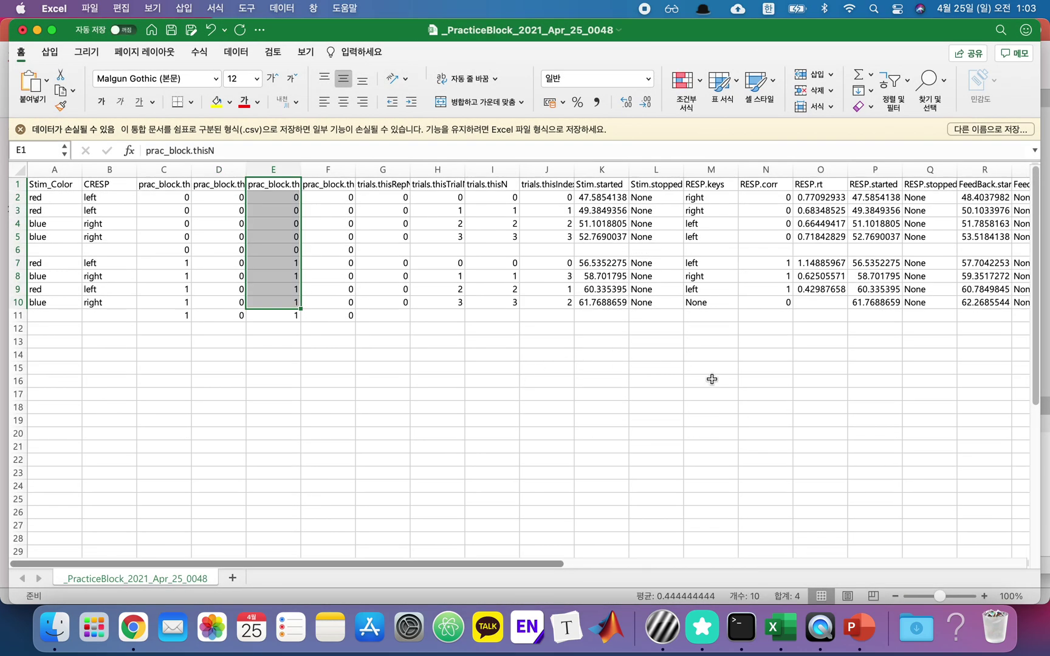
- Close the PracticeBlock data file and the PowerPoint presentation without saving, and return to the PsychoPy Builder
{"action": "left_click", "coordinate": [22, 29]}
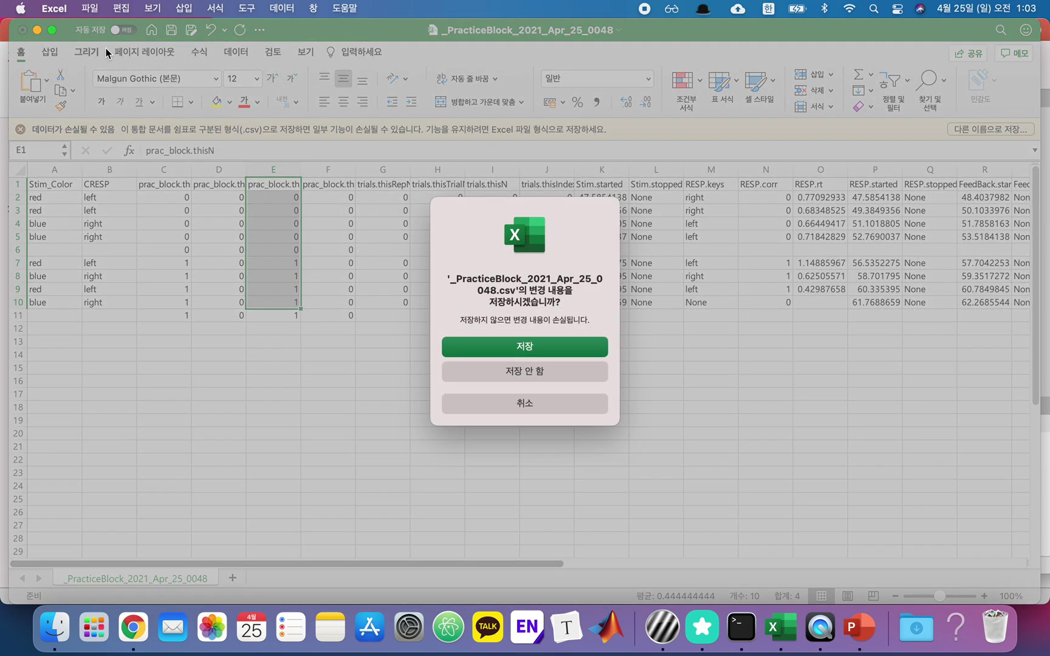
{"action": "left_click", "coordinate": [585, 372]}
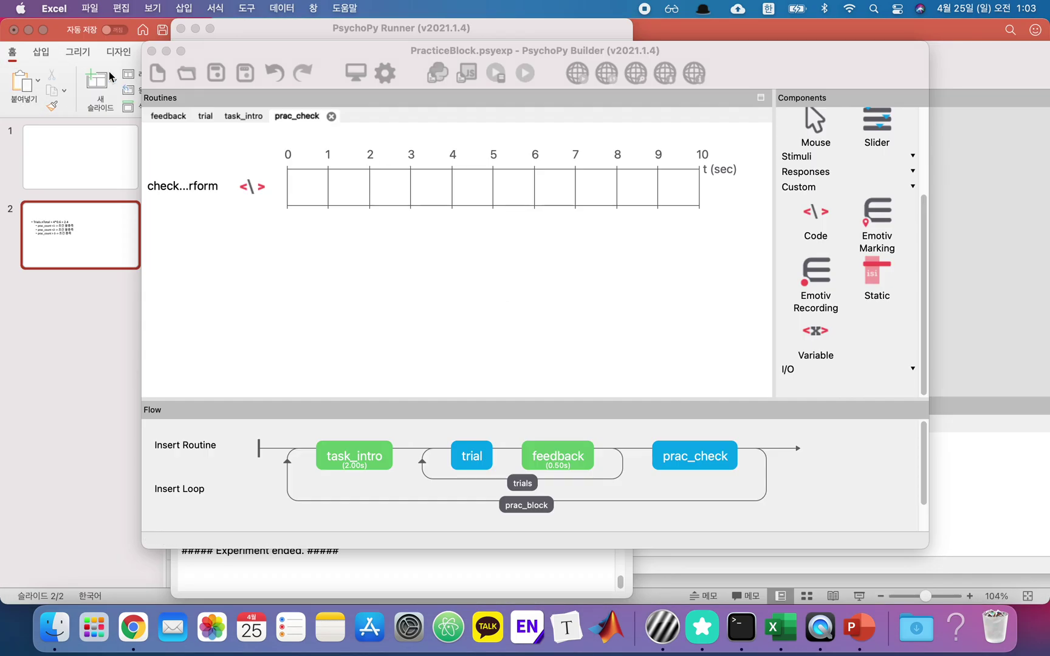
{"action": "left_click", "coordinate": [13, 30]}
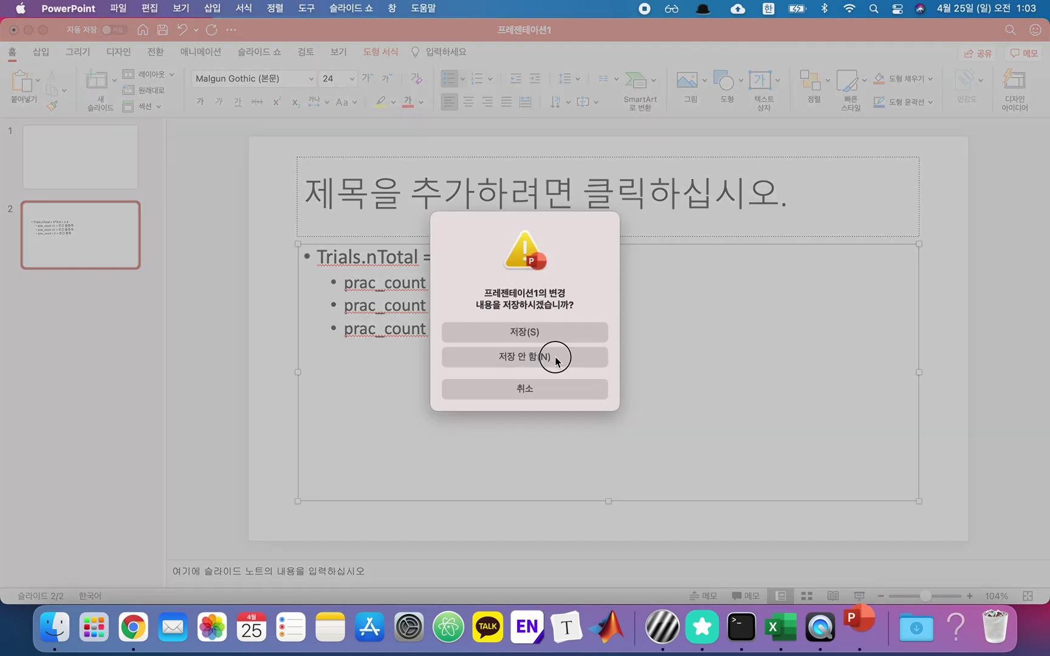
{"action": "left_click", "coordinate": [556, 358]}
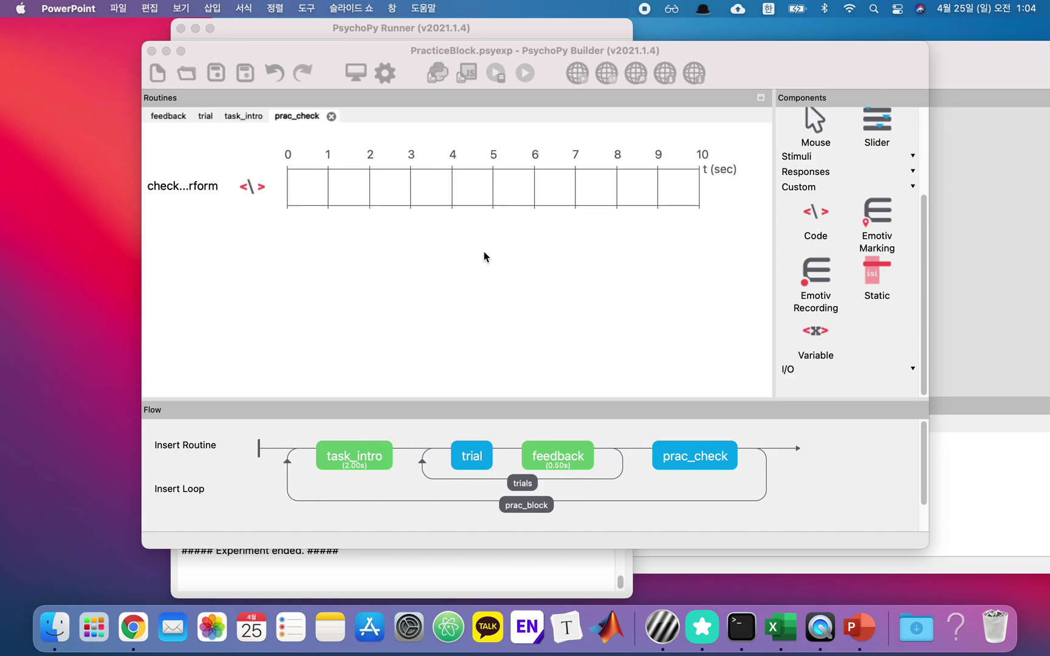
{"action": "left_click", "coordinate": [515, 284]}
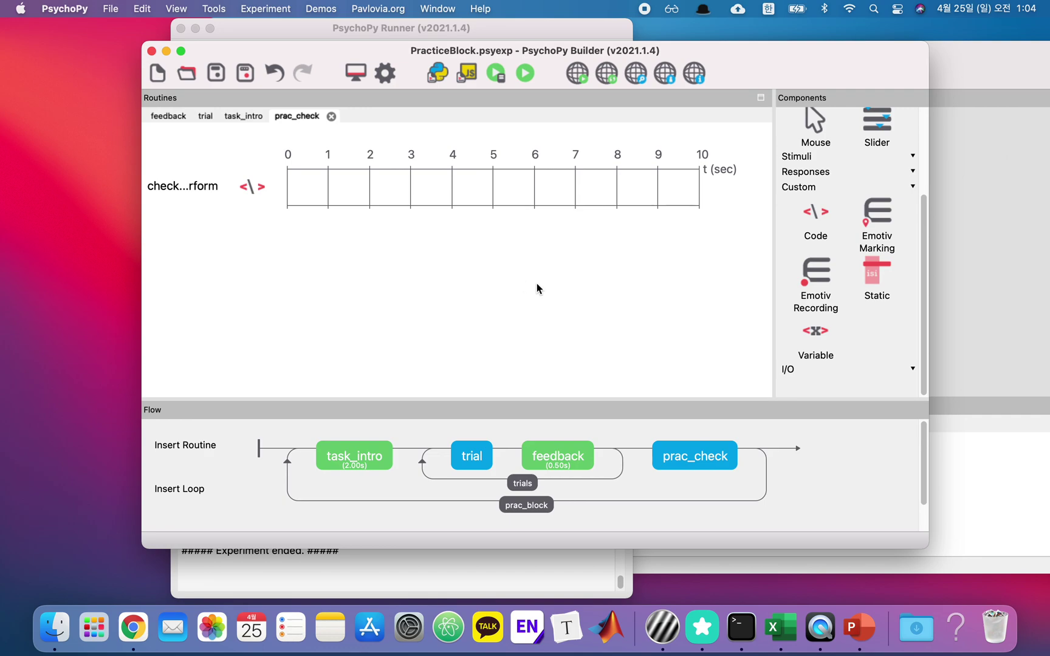